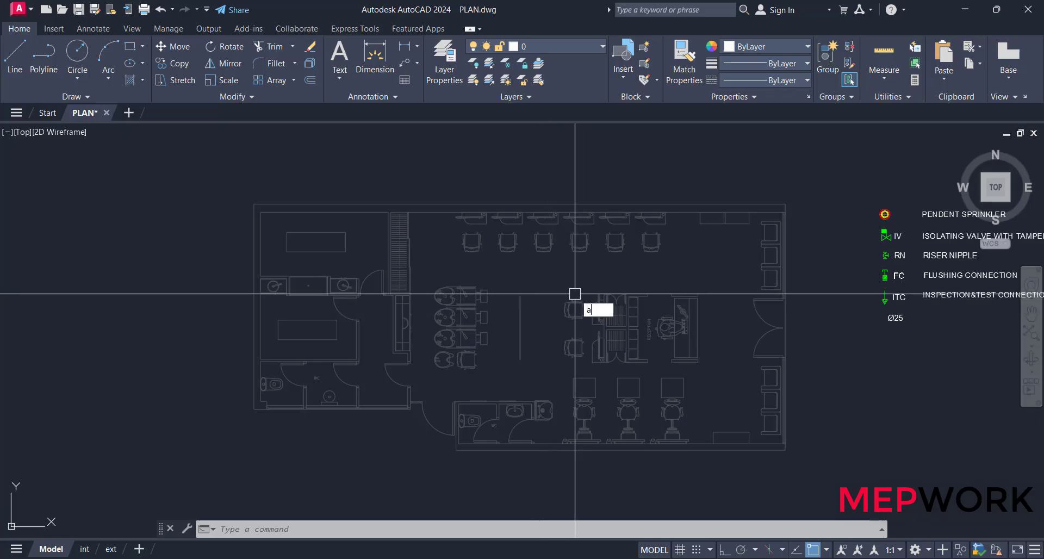
# Start an area measurement of the main salon, picking its inner upper-right and lower-right wall corners
pyautogui.press('Return')
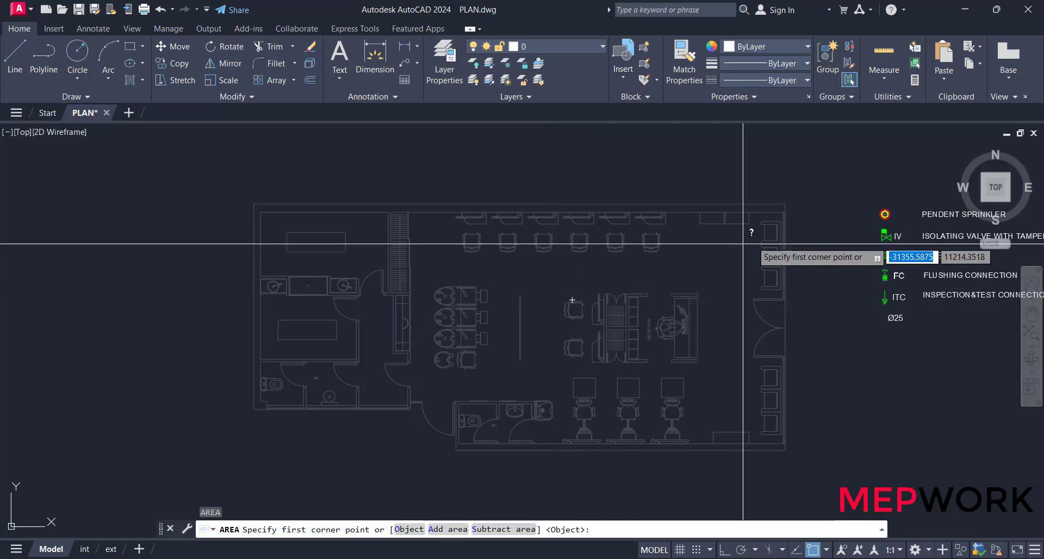
pyautogui.scroll(4, 791, 182)
pyautogui.scroll(3, 780, 247)
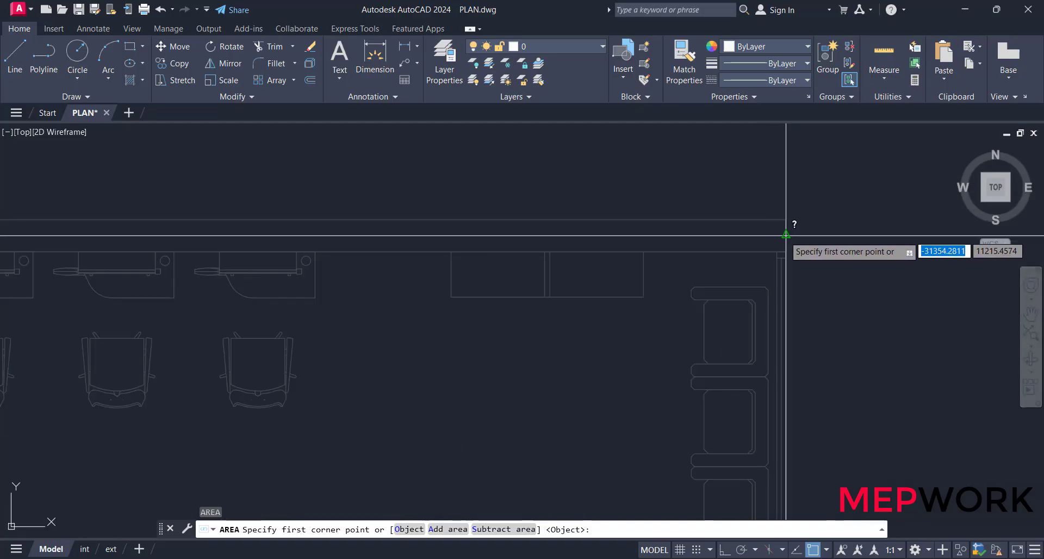
pyautogui.click(780, 250)
pyautogui.scroll(-6, 780, 218)
pyautogui.scroll(5, 783, 226)
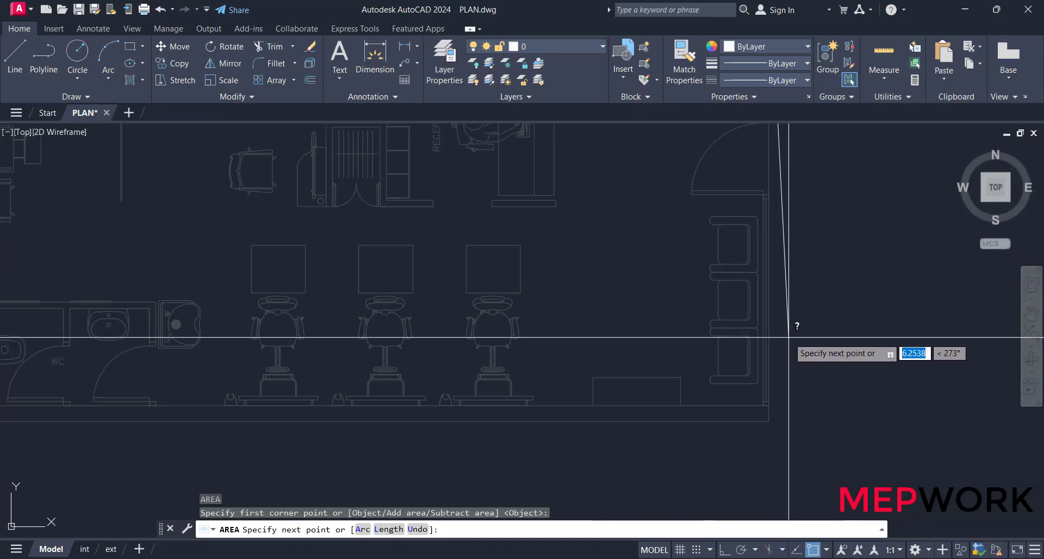
pyautogui.click(762, 405)
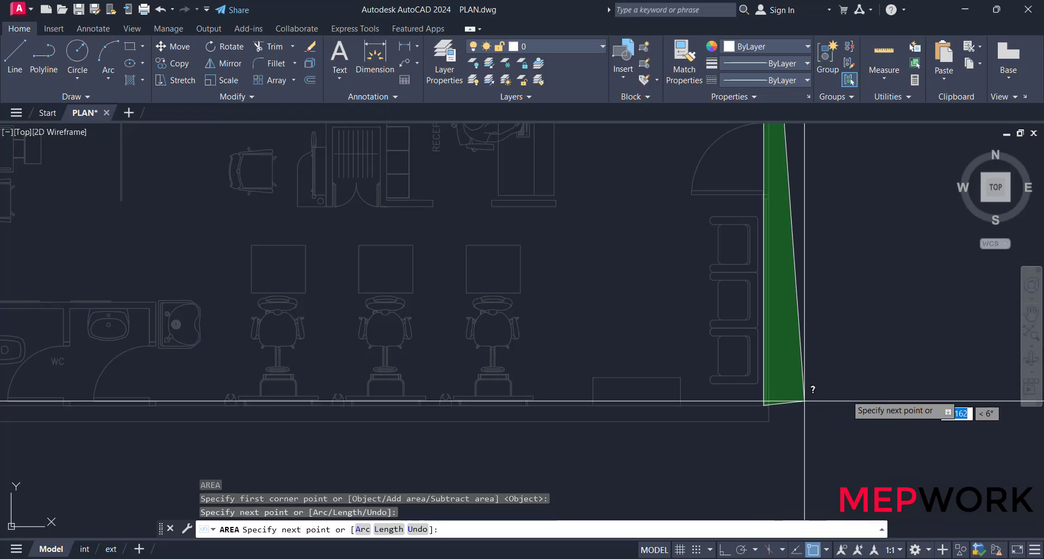
pyautogui.scroll(-5, 734, 418)
pyautogui.scroll(5, 666, 386)
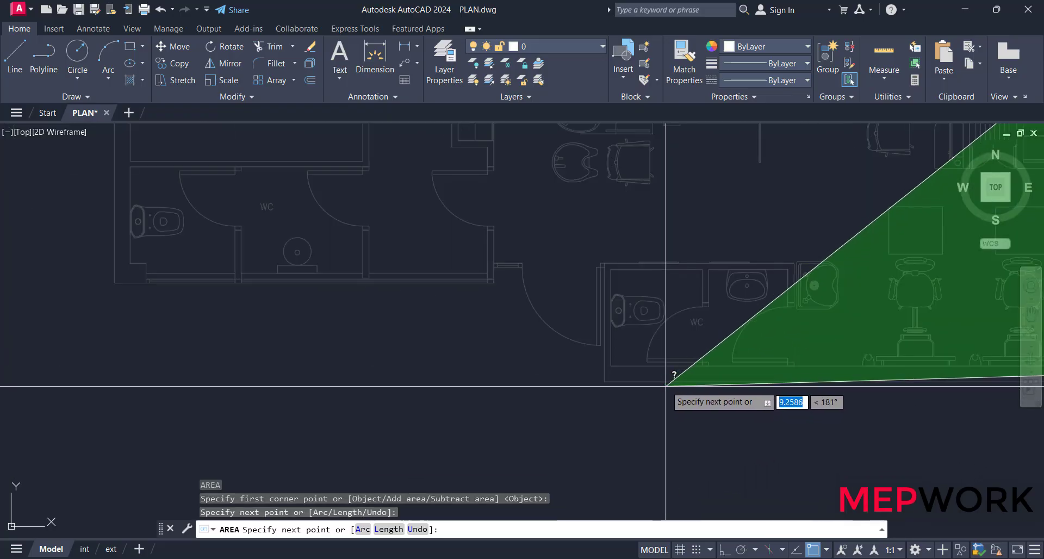
pyautogui.click(610, 365)
pyautogui.scroll(2, 632, 255)
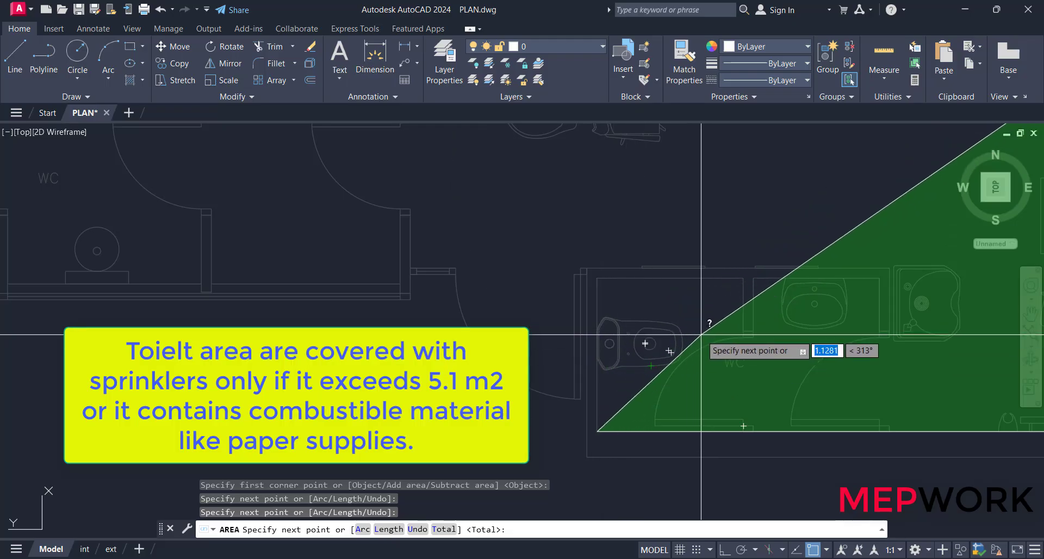
pyautogui.moveTo(658, 383); pyautogui.dragTo(643, 383, button='middle')
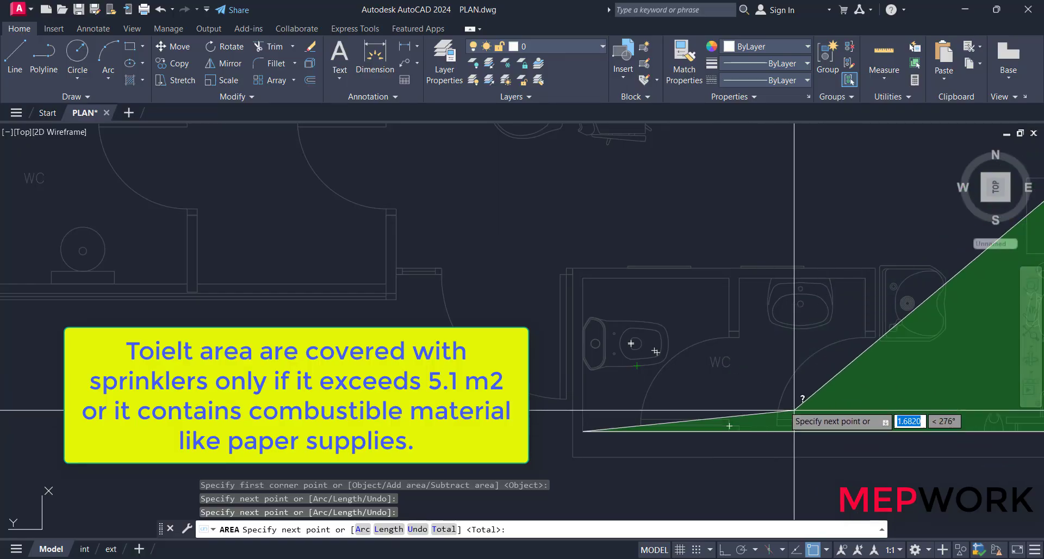
pyautogui.hotkey('ctrl', 'z')
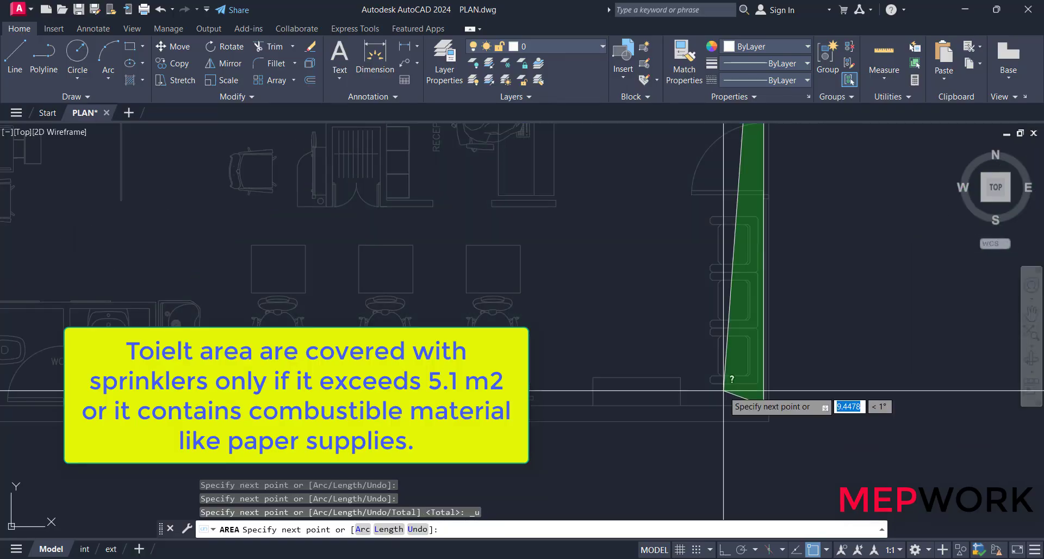
# Continue the area boundary along the lower wall and up the WC block's right side, leaving the toilets out
pyautogui.scroll(5, 261, 384)
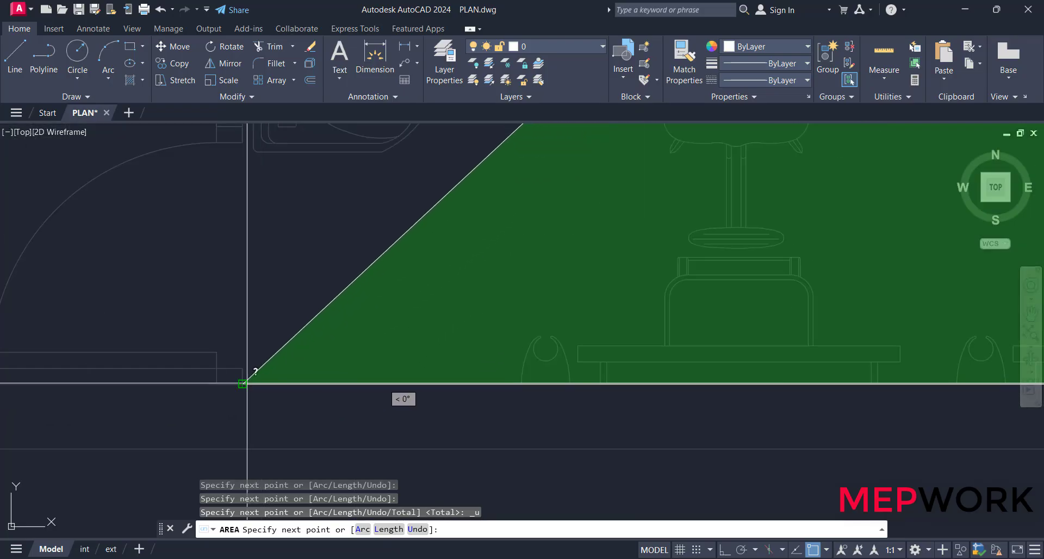
pyautogui.click(247, 384)
pyautogui.scroll(-5, 272, 419)
pyautogui.scroll(6, 257, 373)
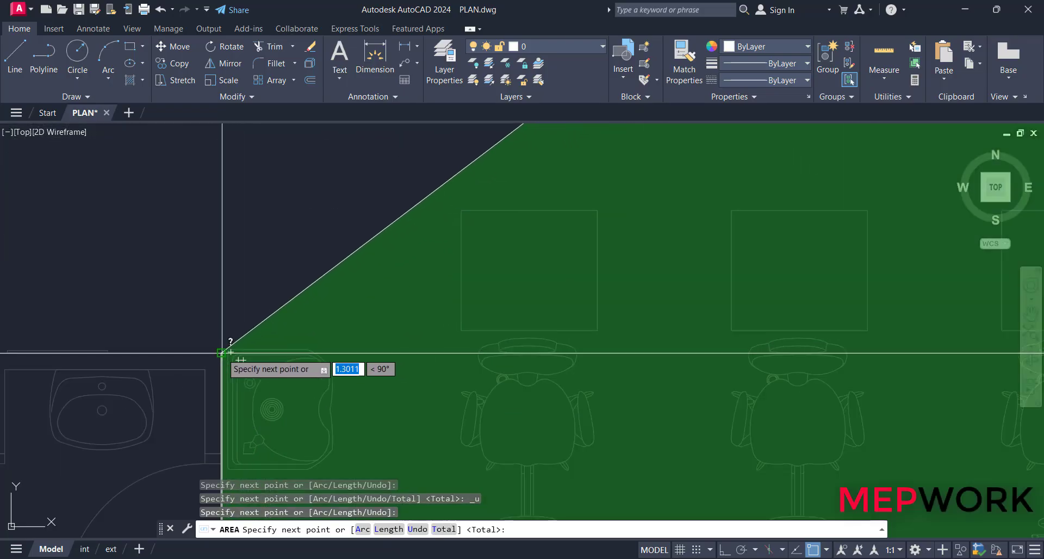
pyautogui.click(221, 352)
# Extend the area boundary along the WC block's top to the salon's left partition and up to its first offset
pyautogui.scroll(-6, 446, 362)
pyautogui.scroll(7, 360, 359)
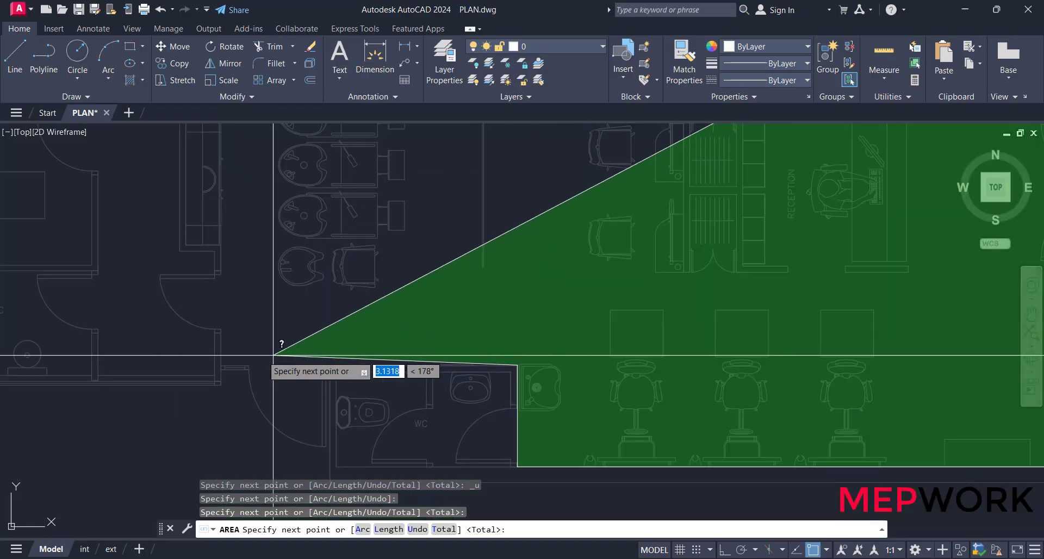
pyautogui.click(174, 400)
pyautogui.scroll(-5, 183, 398)
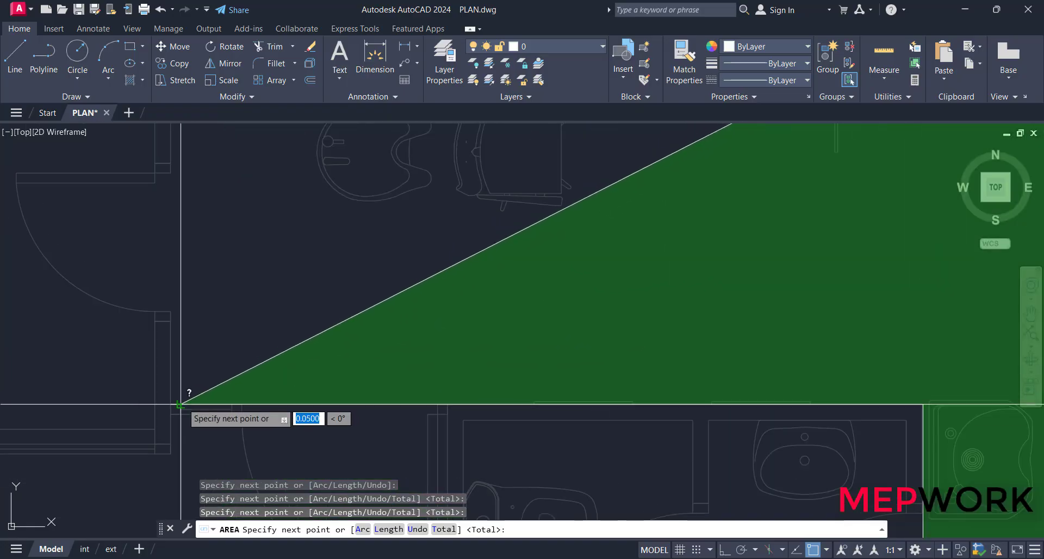
pyautogui.scroll(2, 198, 327)
pyautogui.scroll(6, 208, 277)
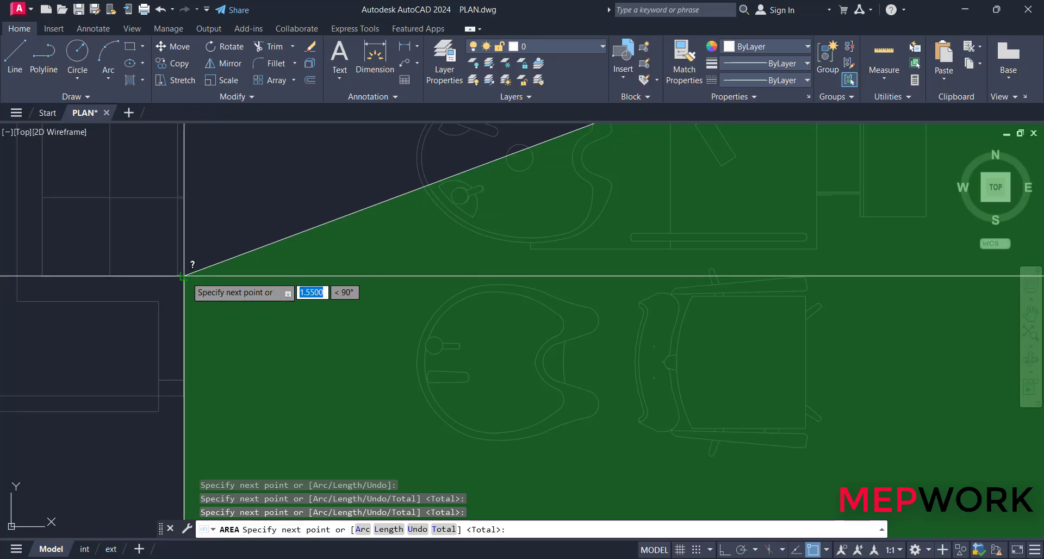
pyautogui.click(184, 276)
# Trace the area boundary around the remaining offsets of the left partition to the salon's inner upper-left corner
pyautogui.scroll(-5, 47, 274)
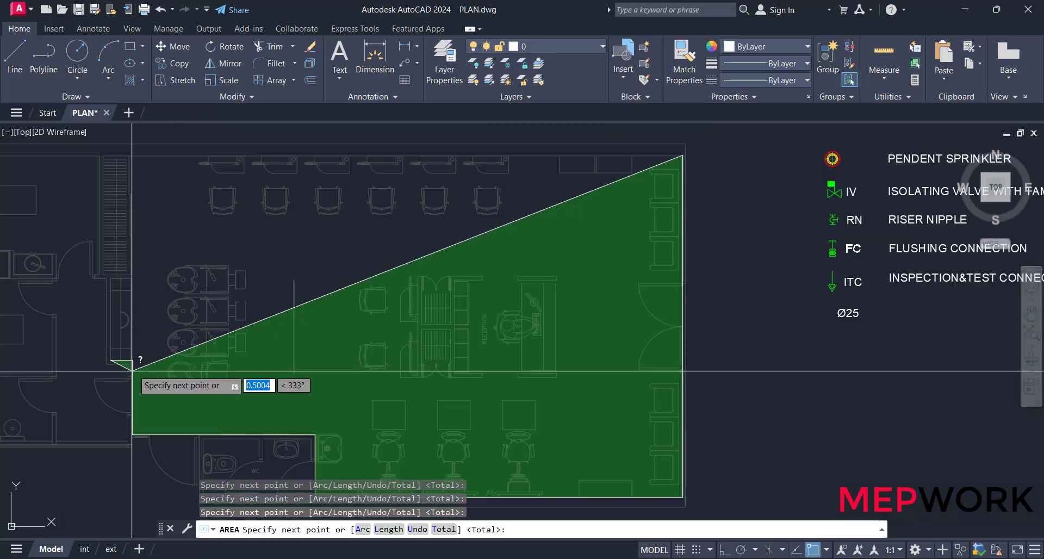
pyautogui.scroll(2, 117, 326)
pyautogui.scroll(6, 116, 292)
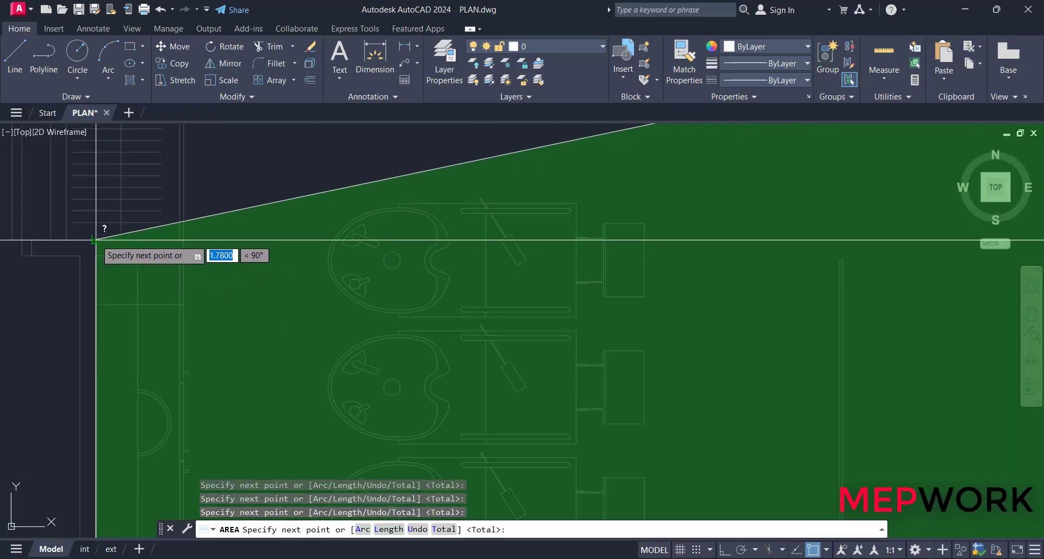
pyautogui.click(62, 239)
pyautogui.scroll(-6, 100, 338)
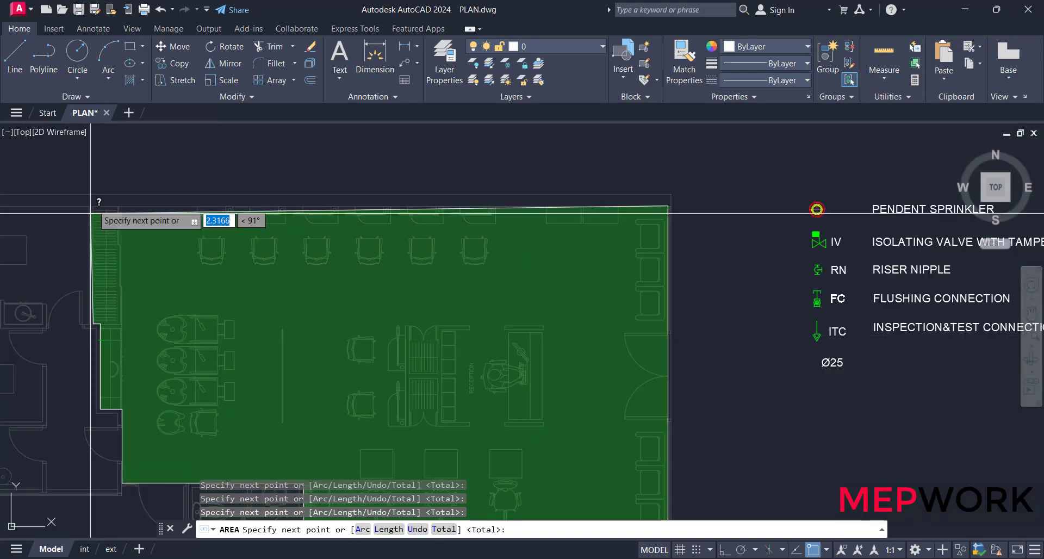
pyautogui.scroll(4, 90, 205)
pyautogui.click(80, 235)
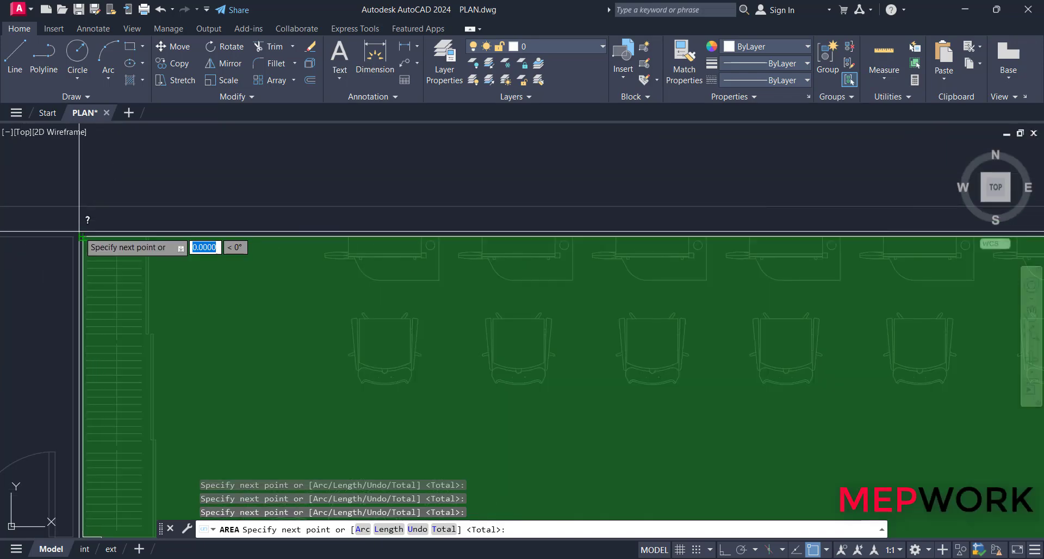
# Check the traced outline and complete the salon's area measurement
pyautogui.scroll(-7, 81, 237)
pyautogui.scroll(3, 90, 250)
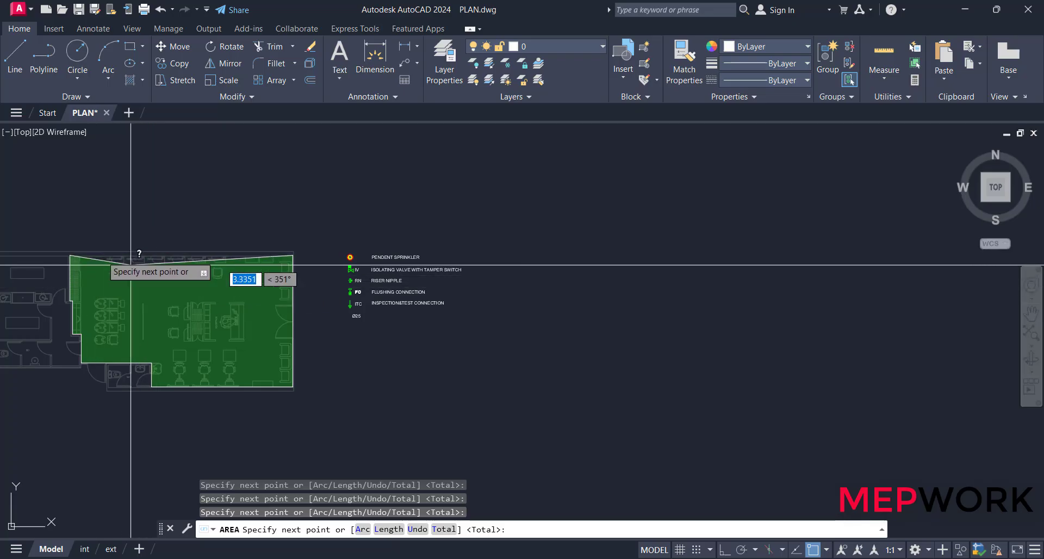
pyautogui.scroll(4, 132, 270)
pyautogui.scroll(-6, 149, 272)
pyautogui.press('Return')
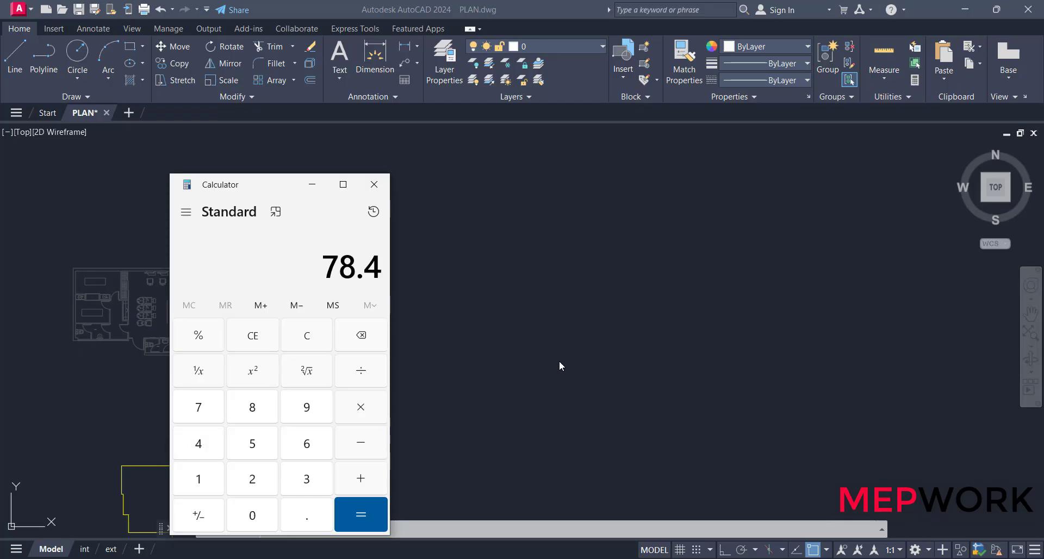
# Move the calculator clear of the plan and consult Capture.PNG for sprinkler coverage areas by hazard
pyautogui.moveTo(276, 191); pyautogui.dragTo(559, 158)
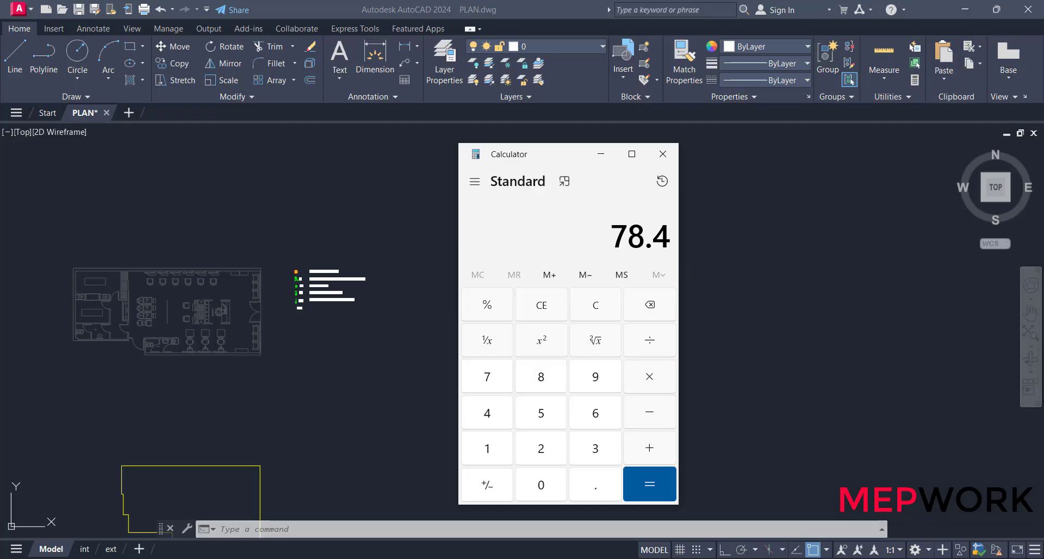
pyautogui.hotkey('alt', 'Tab')
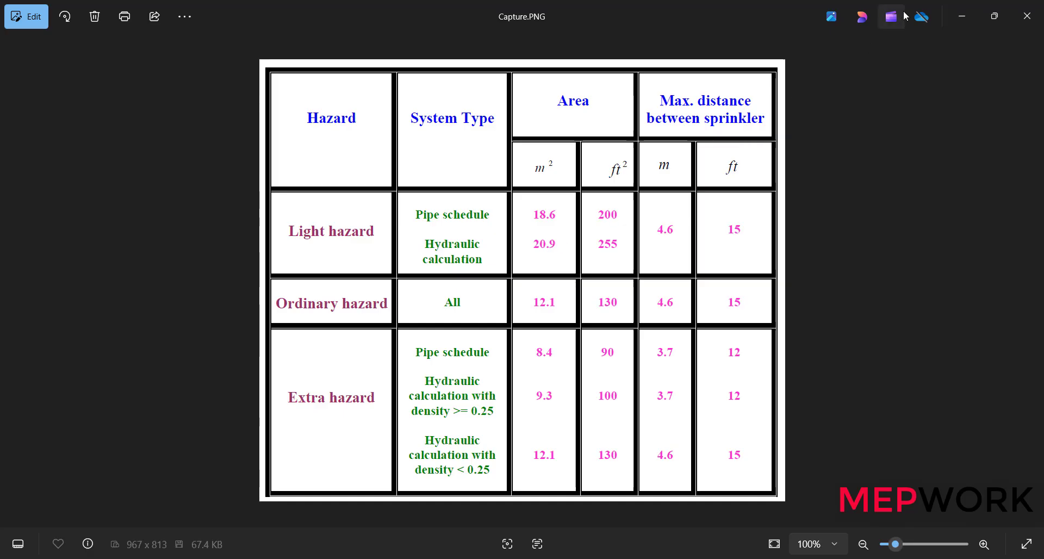
pyautogui.click(959, 13)
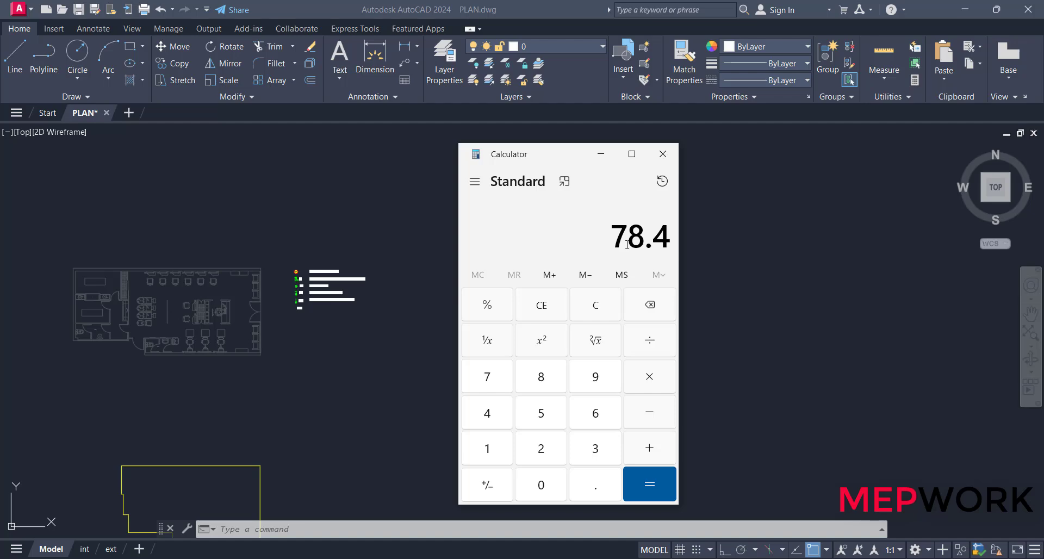
# Calculate the required number of sprinklers as 78.4 ÷ 20.9 and return to the drawing
pyautogui.click(659, 344)
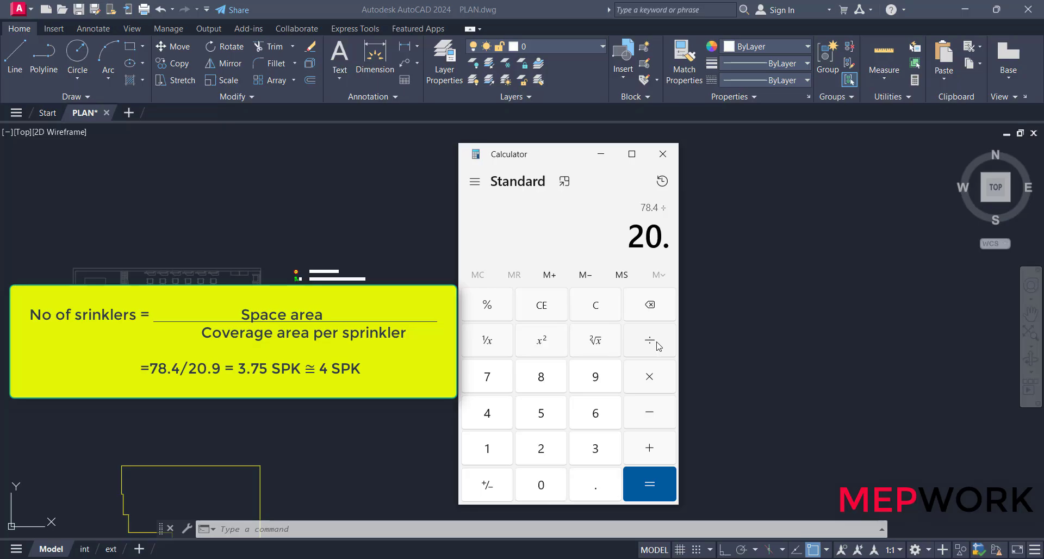
pyautogui.press('Return')
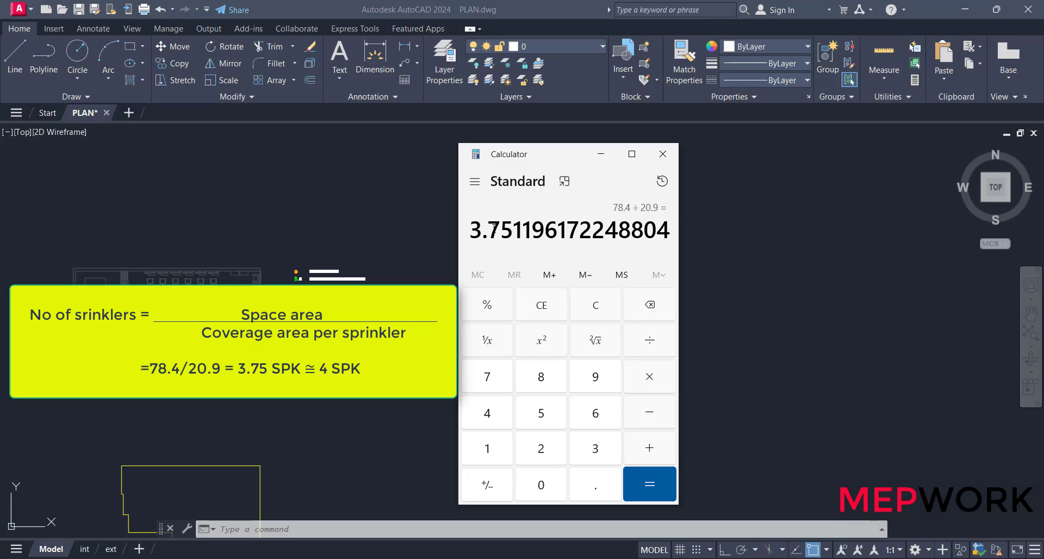
pyautogui.click(408, 235)
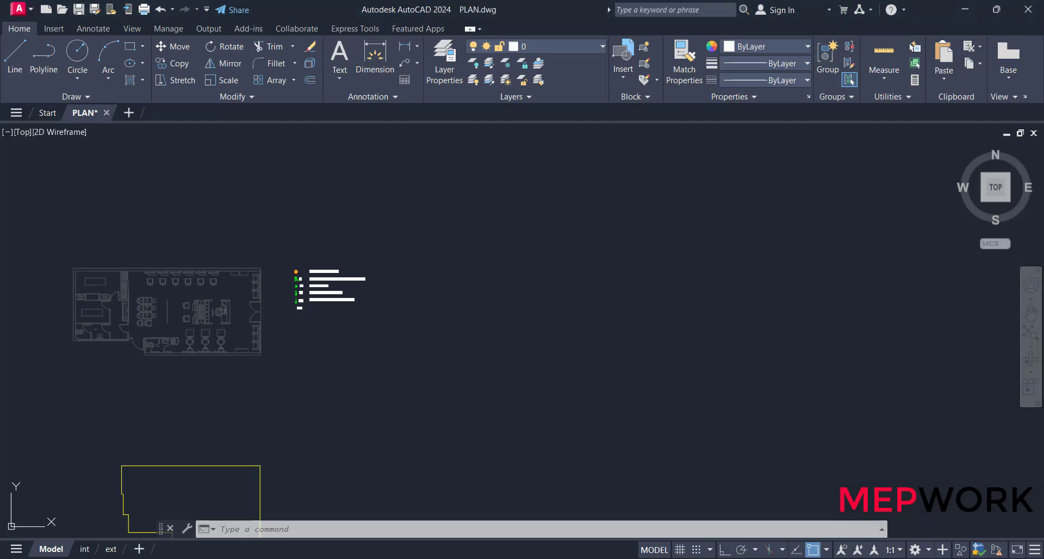
# Add a horizontal linear dimension for the salon's inner width, placed above the upper wall
pyautogui.scroll(4, 373, 272)
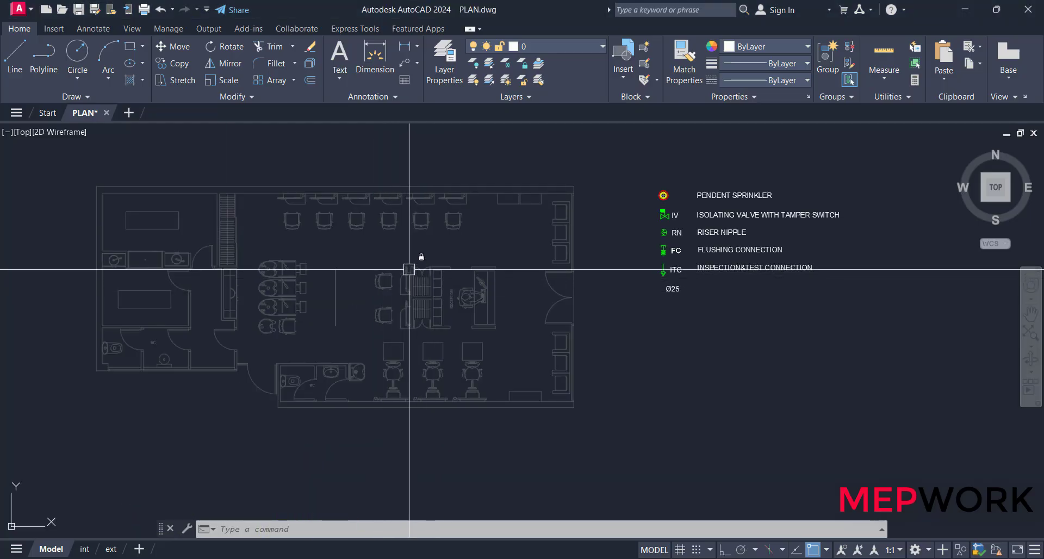
pyautogui.click(404, 51)
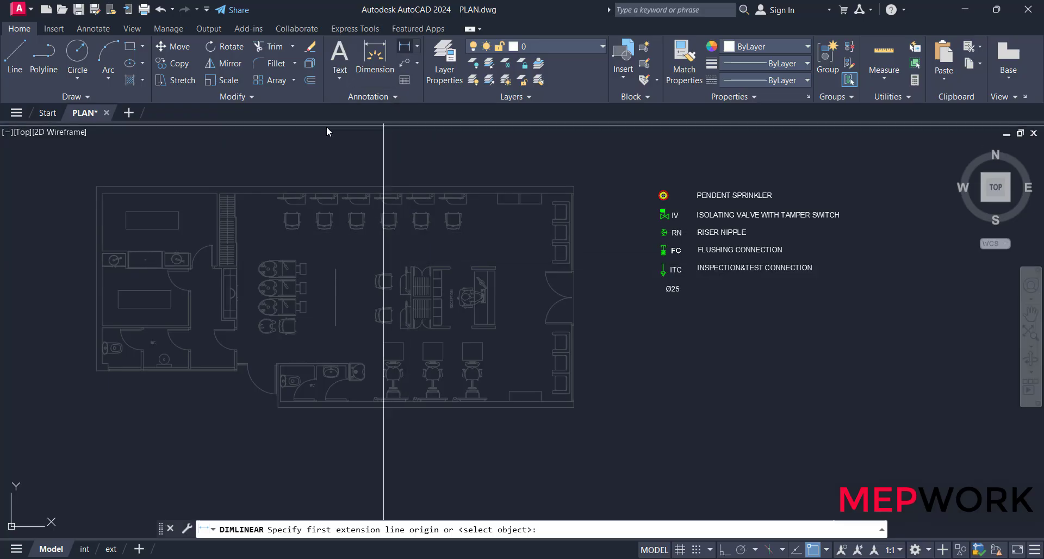
pyautogui.scroll(8, 242, 187)
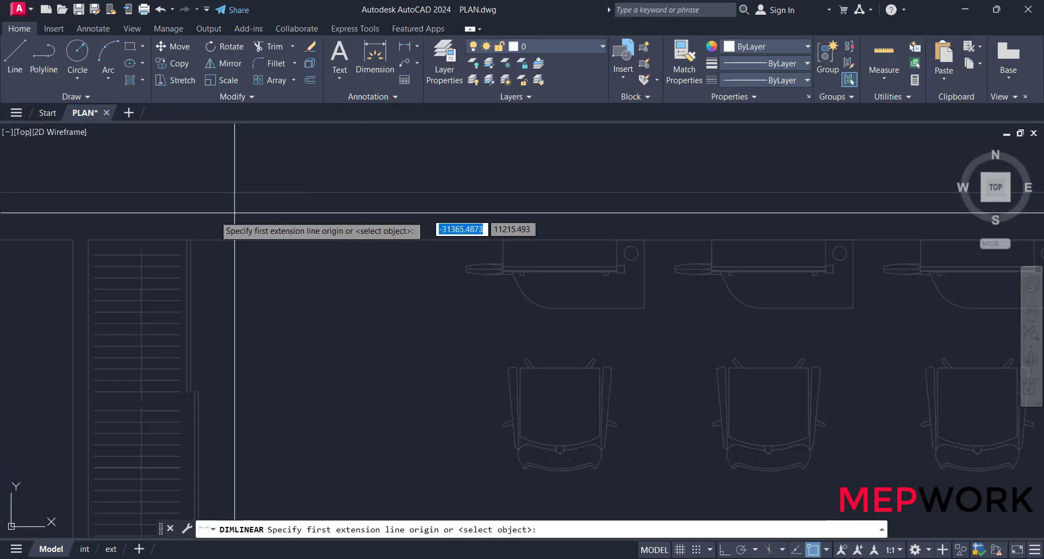
pyautogui.click(93, 238)
pyautogui.scroll(-6, 98, 267)
pyautogui.scroll(6, 394, 271)
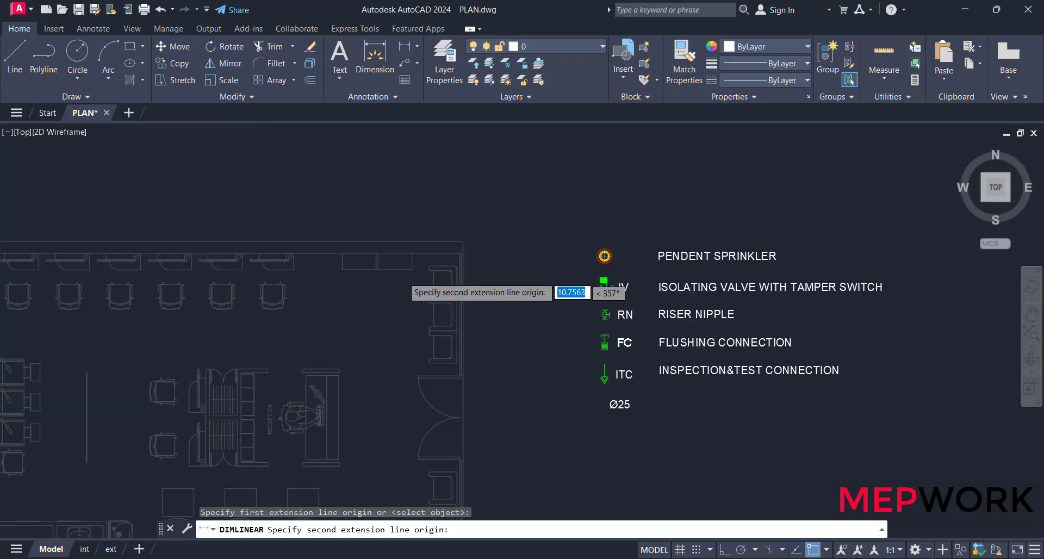
pyautogui.click(552, 189)
pyautogui.scroll(-6, 552, 189)
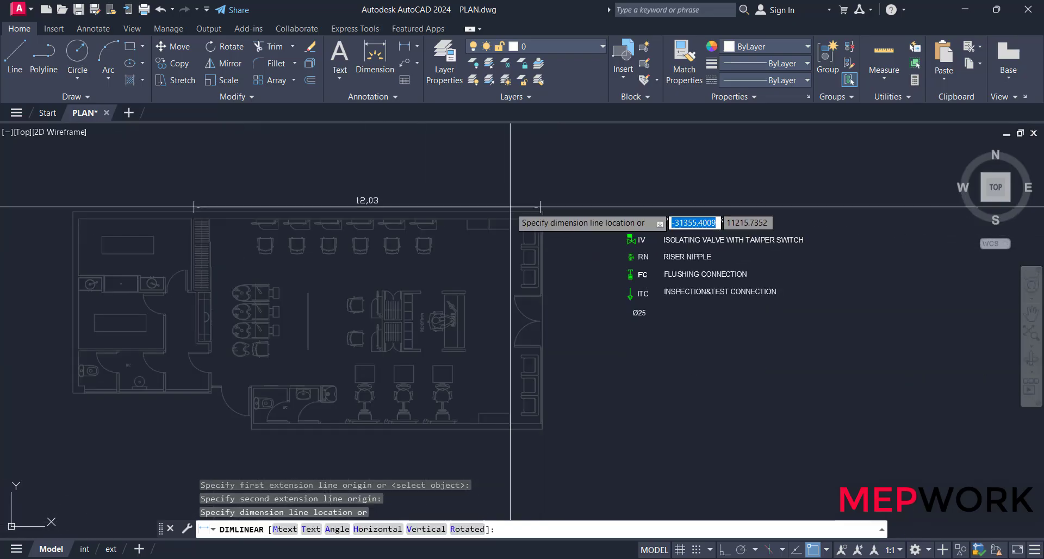
pyautogui.click(488, 193)
# Add a vertical linear dimension for the salon's inner height, placed outside the right wall, and check both dimensions
pyautogui.press('Return')
pyautogui.scroll(6, 543, 210)
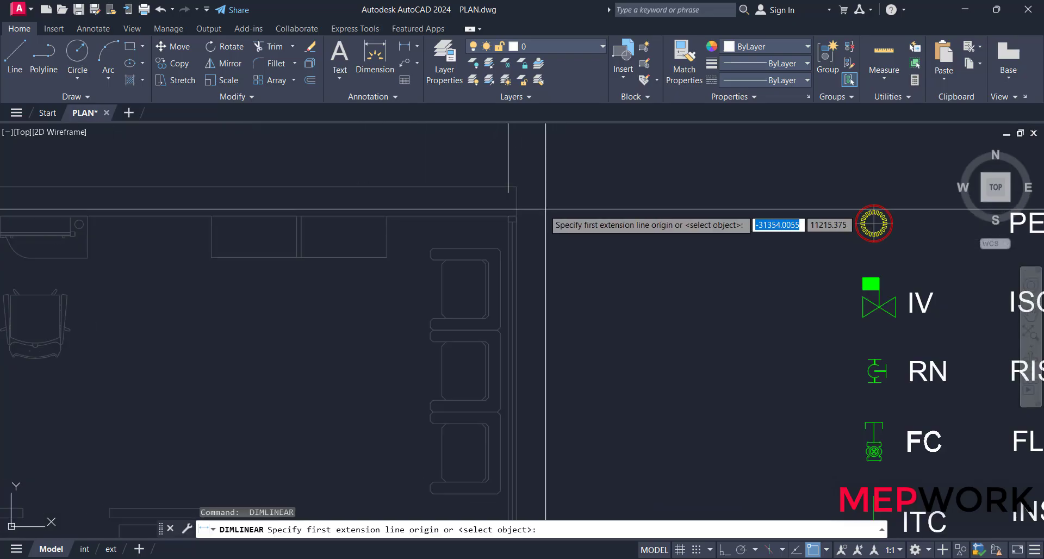
pyautogui.click(507, 222)
pyautogui.scroll(-5, 508, 194)
pyautogui.scroll(5, 511, 303)
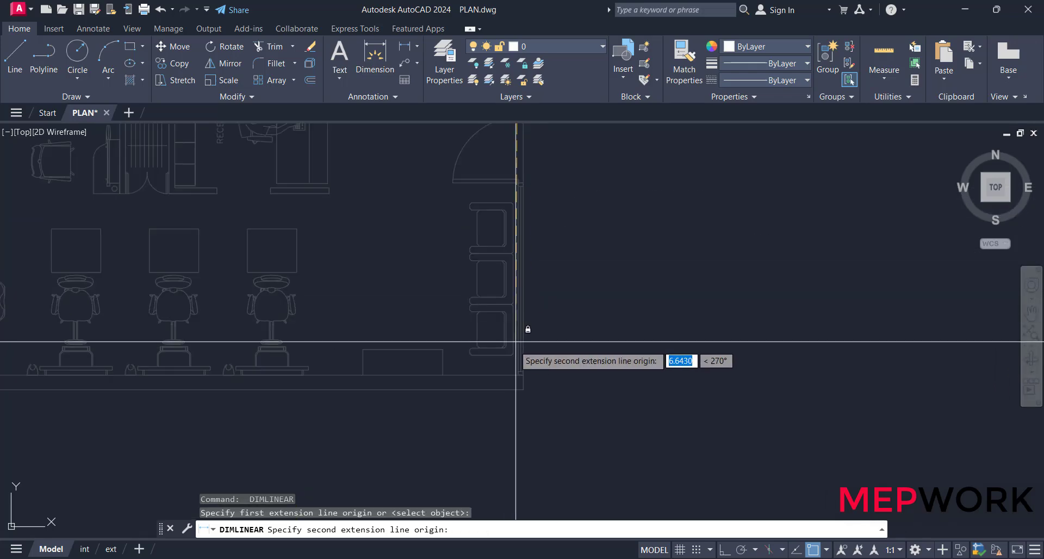
pyautogui.click(517, 373)
pyautogui.scroll(-5, 553, 307)
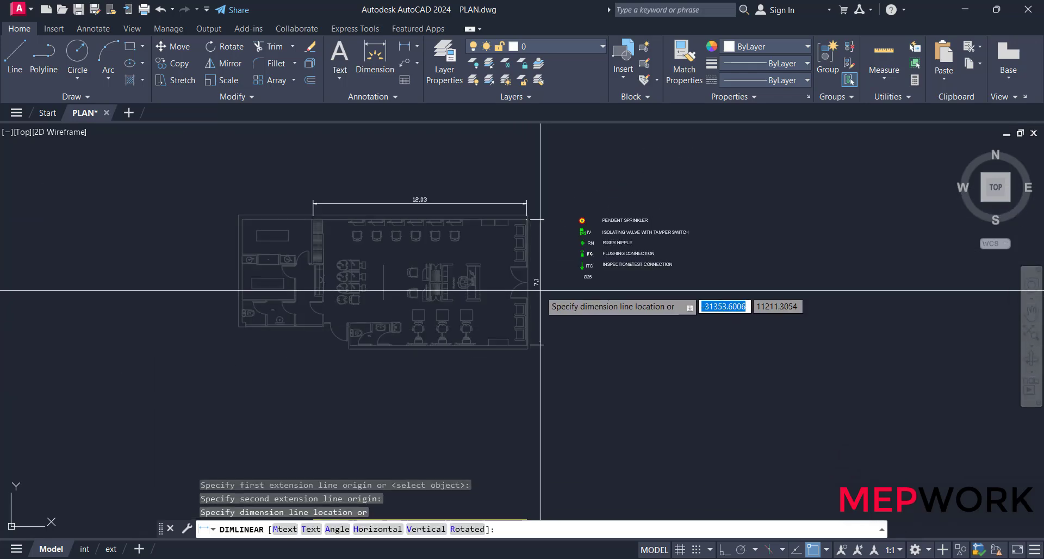
pyautogui.click(539, 289)
pyautogui.scroll(6, 421, 205)
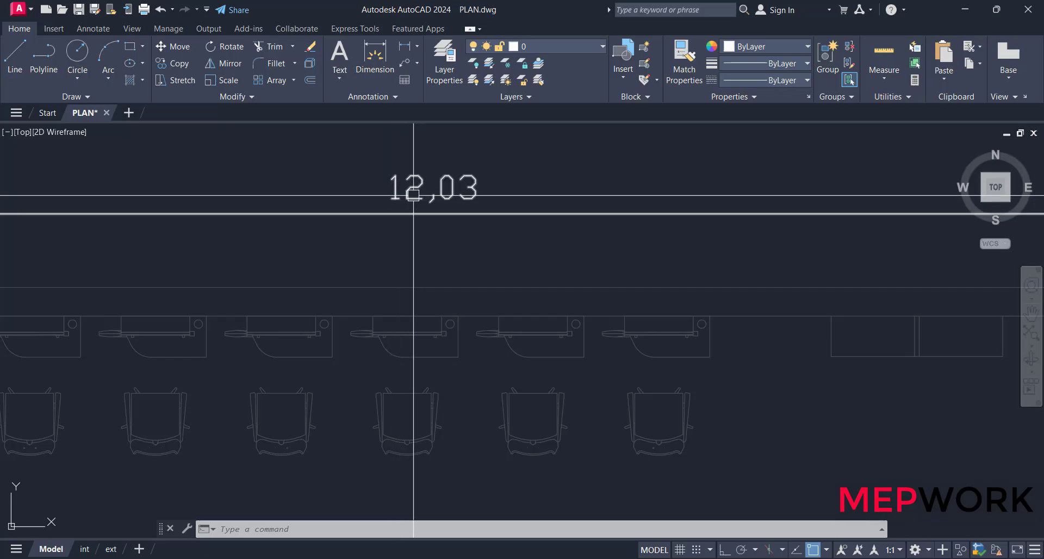
pyautogui.scroll(-6, 613, 284)
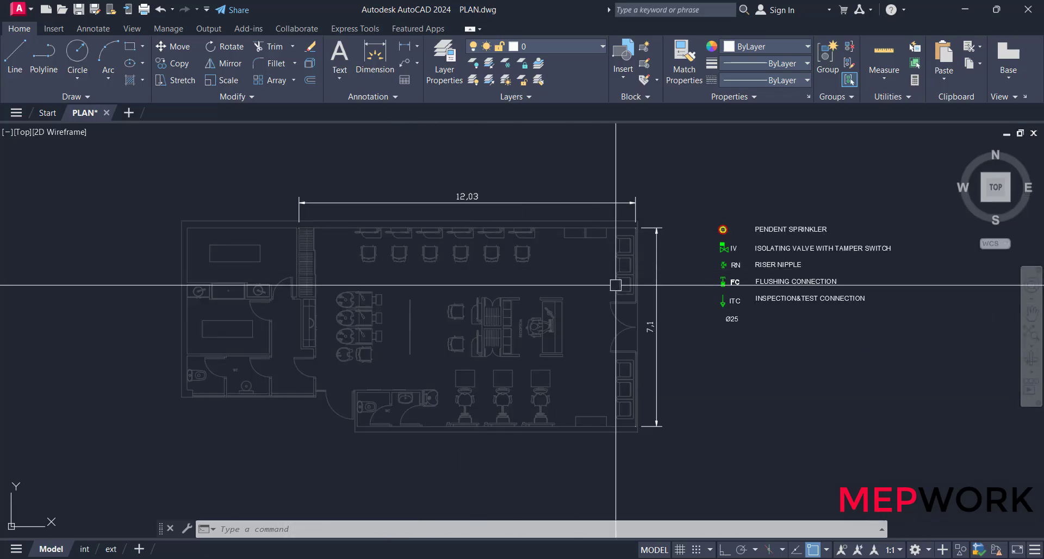
# Copy the Ø25 text from the legend to the empty area below the salon's lower wall
pyautogui.scroll(6, 664, 340)
pyautogui.scroll(-4, 620, 297)
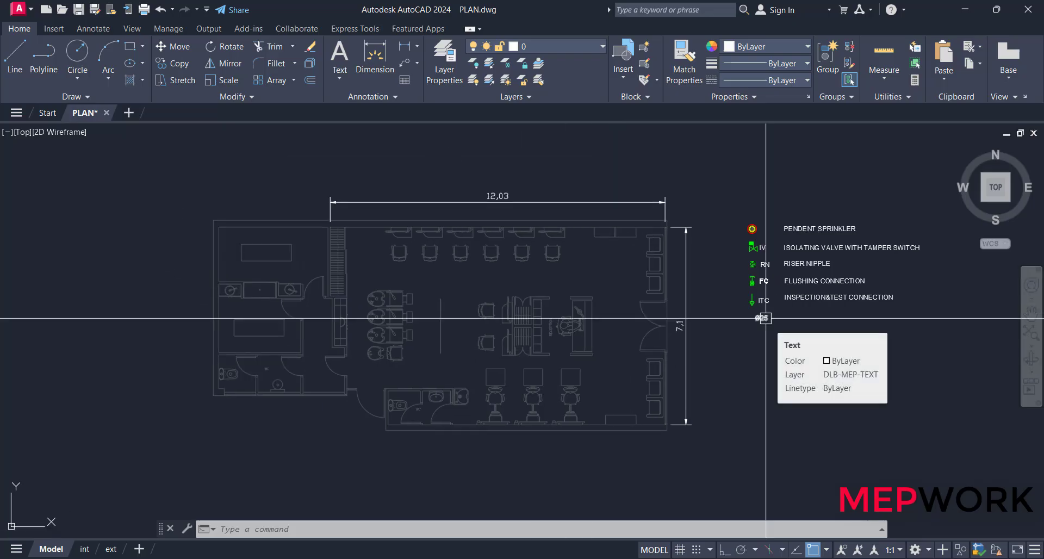
pyautogui.click(765, 318)
pyautogui.write('co')
pyautogui.press('Return')
pyautogui.click(766, 318)
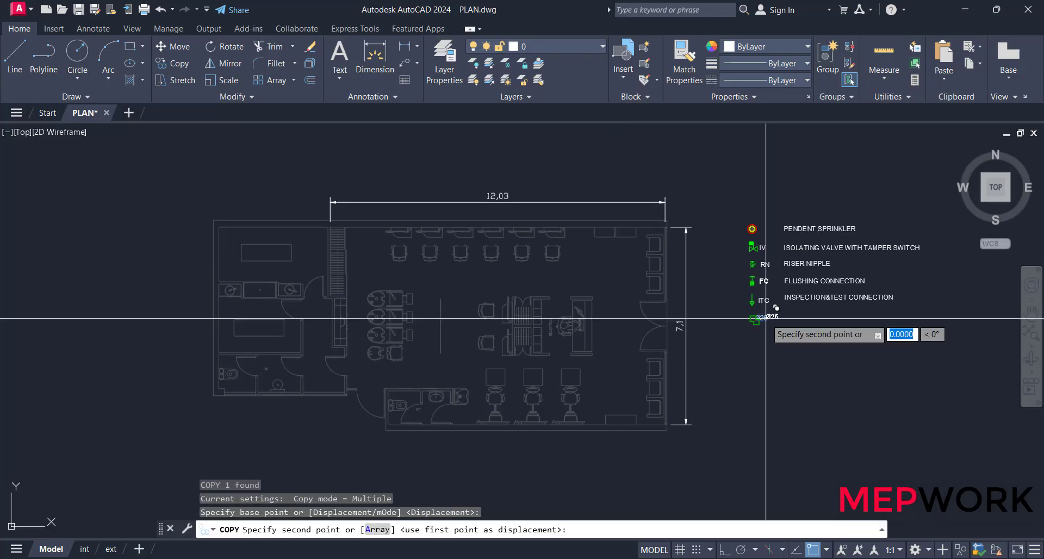
pyautogui.scroll(-3, 637, 408)
pyautogui.scroll(6, 612, 426)
pyautogui.scroll(4, 598, 430)
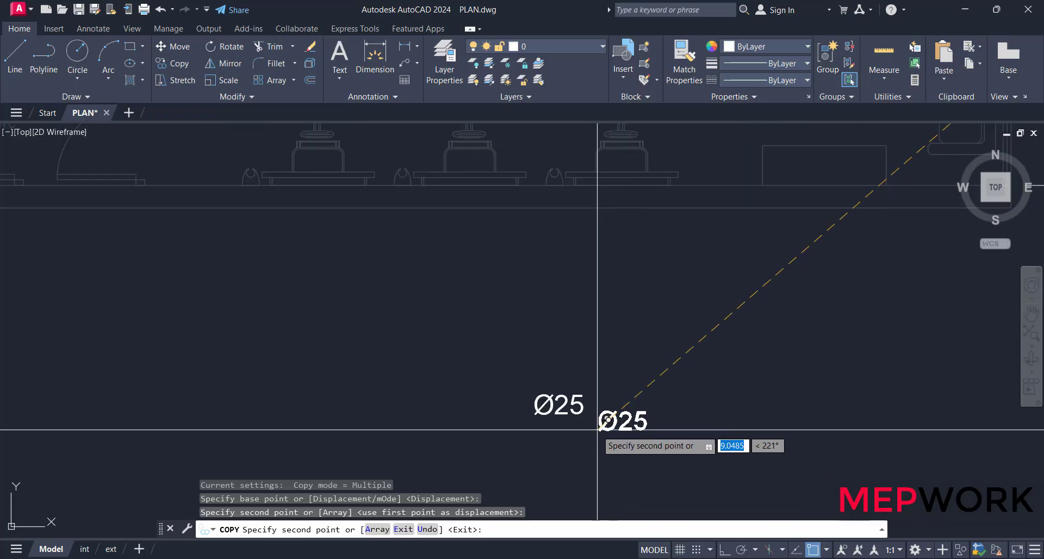
pyautogui.press('Escape')
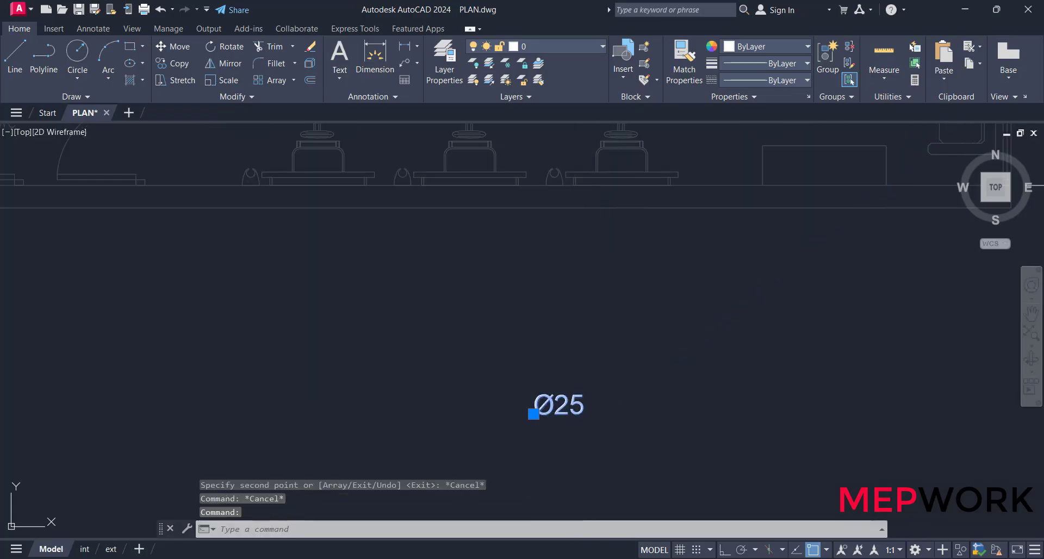
# Change the copied text below the plan to read "4 spk"
pyautogui.doubleClick(558, 405)
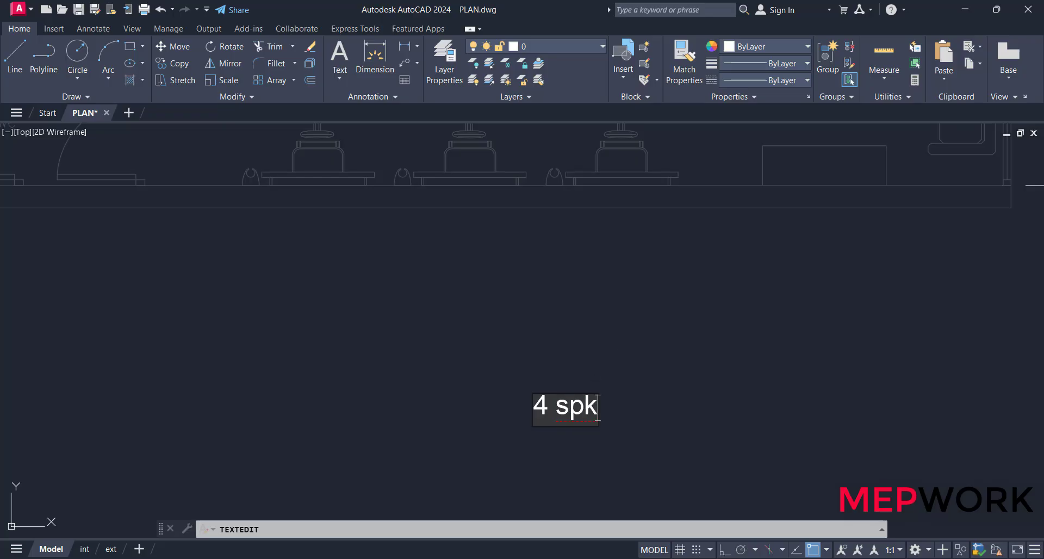
pyautogui.click(608, 346)
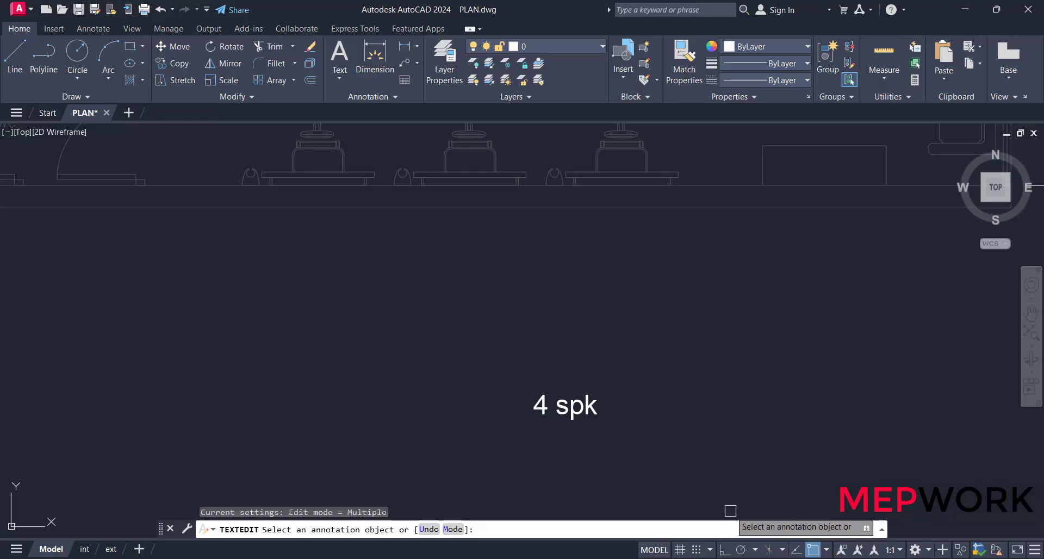
pyautogui.press('Escape')
pyautogui.scroll(-8, 671, 308)
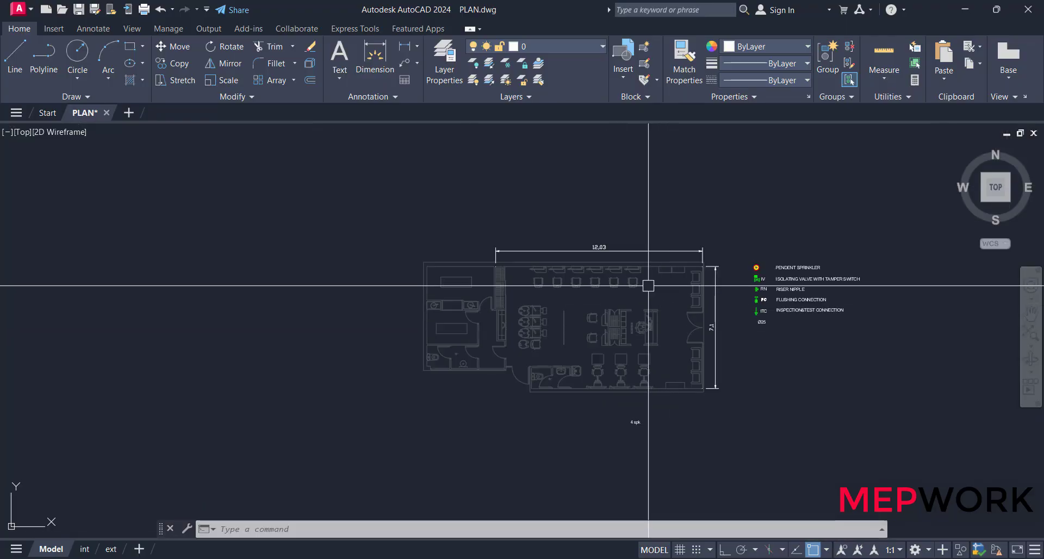
# Consult Capture.PNG for the maximum distance between sprinklers in light hazard, and return to the drawing
pyautogui.scroll(1, 587, 239)
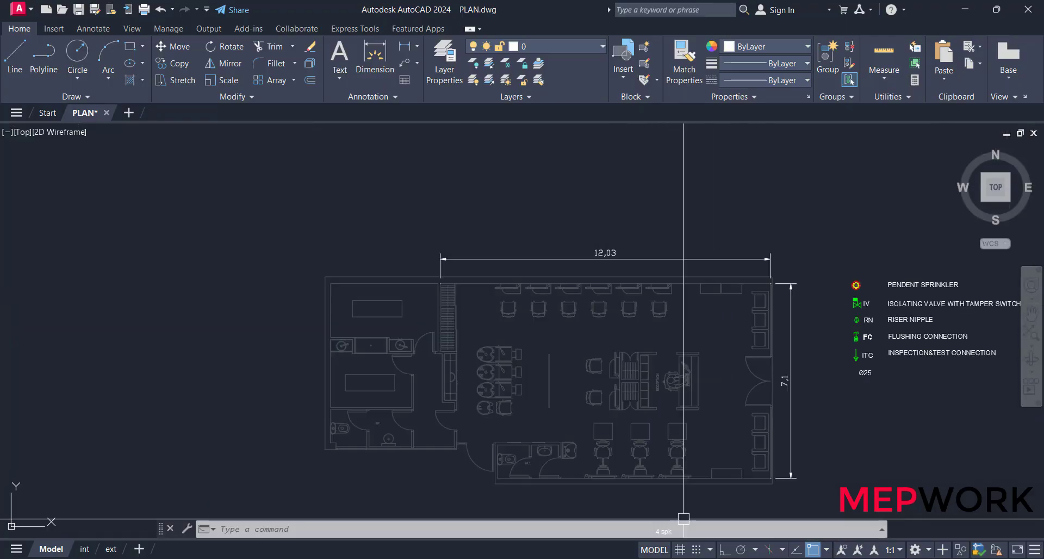
pyautogui.click(683, 558)
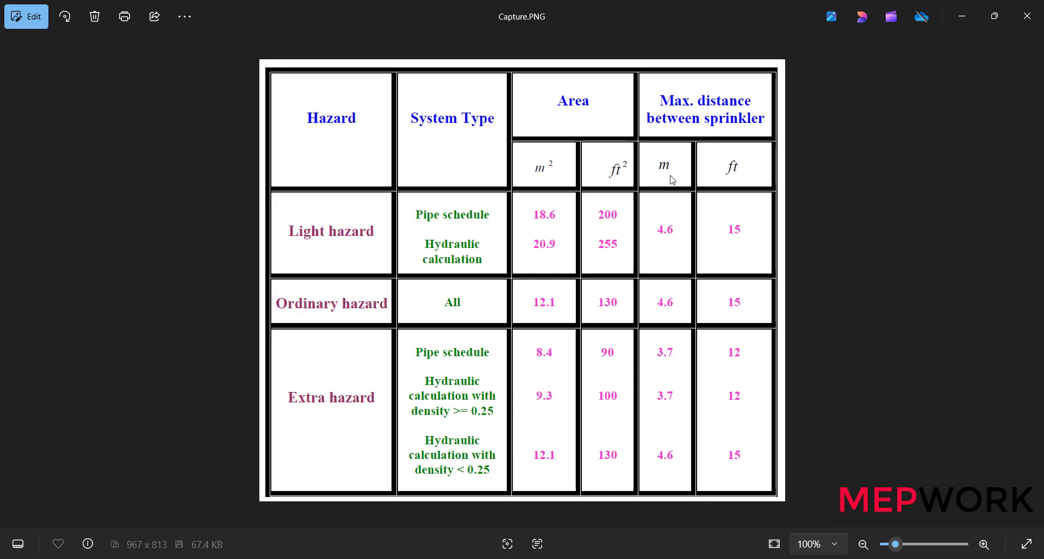
pyautogui.click(960, 20)
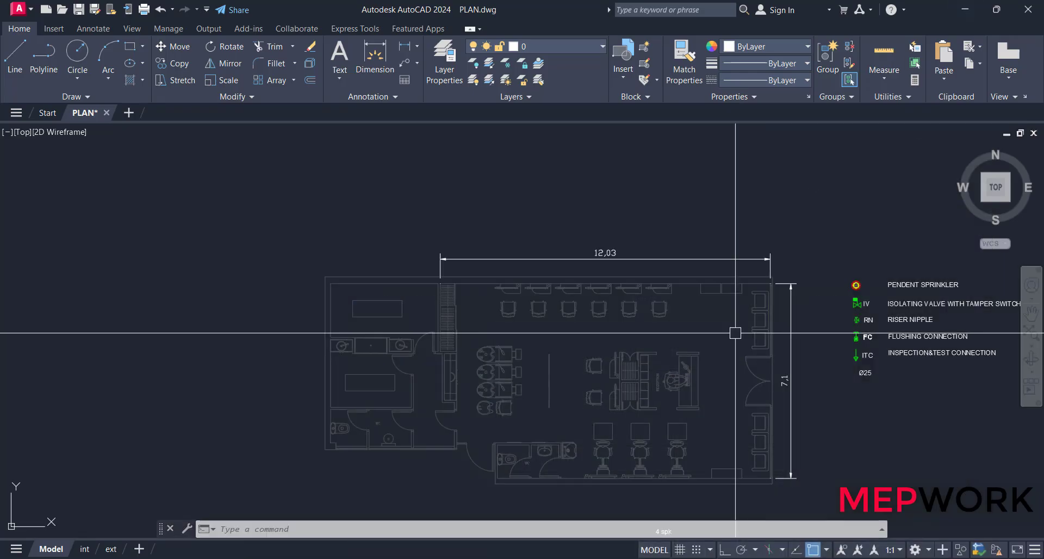
# Calculate the number of sprinkler columns as 12.03 ÷ 4.6 in the calculator and return to the drawing
pyautogui.scroll(2, 589, 270)
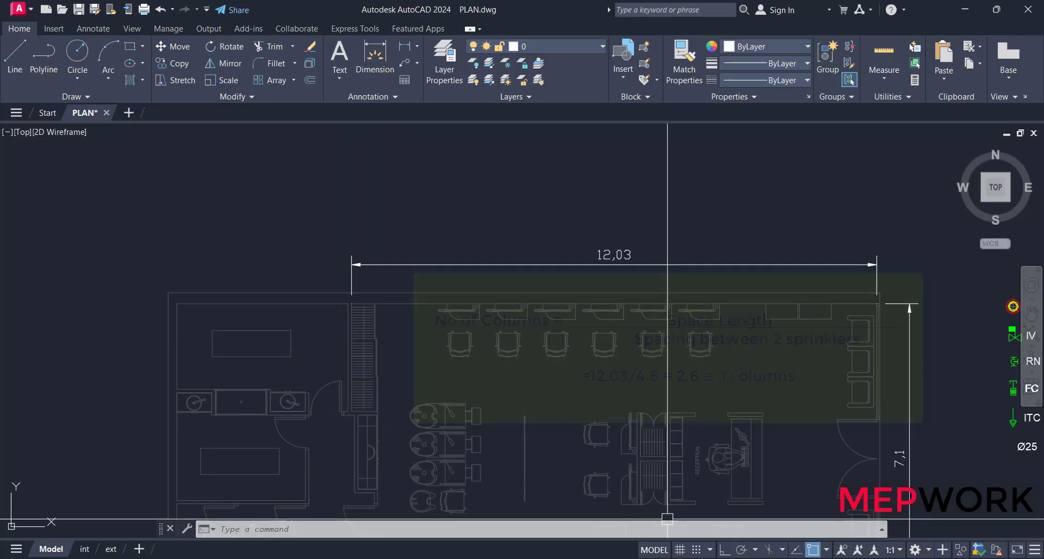
pyautogui.hotkey('alt', 'Tab')
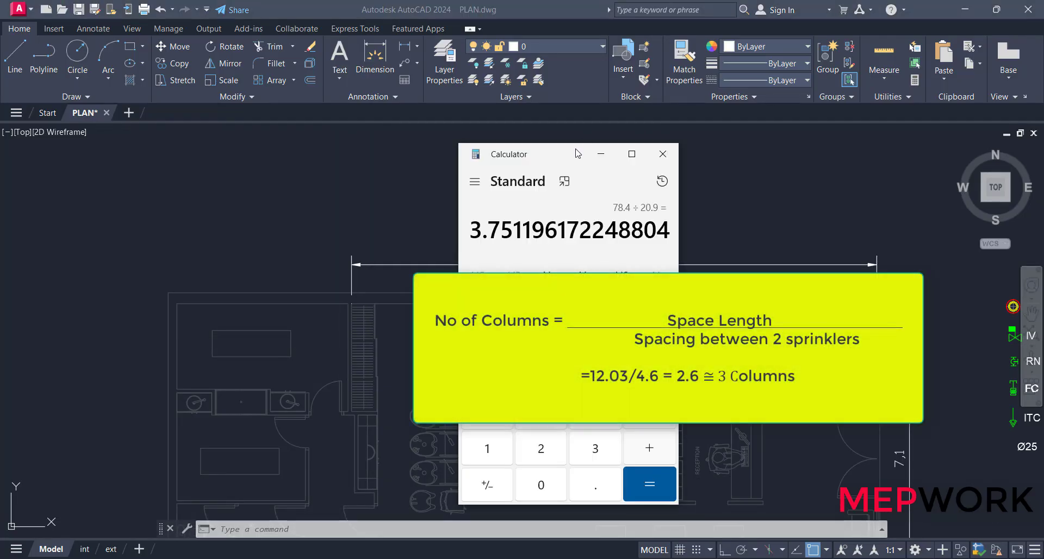
pyautogui.moveTo(578, 154)
pyautogui.mouseDown()
pyautogui.moveTo(279, 148)
pyautogui.moveTo(235, 162)
pyautogui.mouseUp()
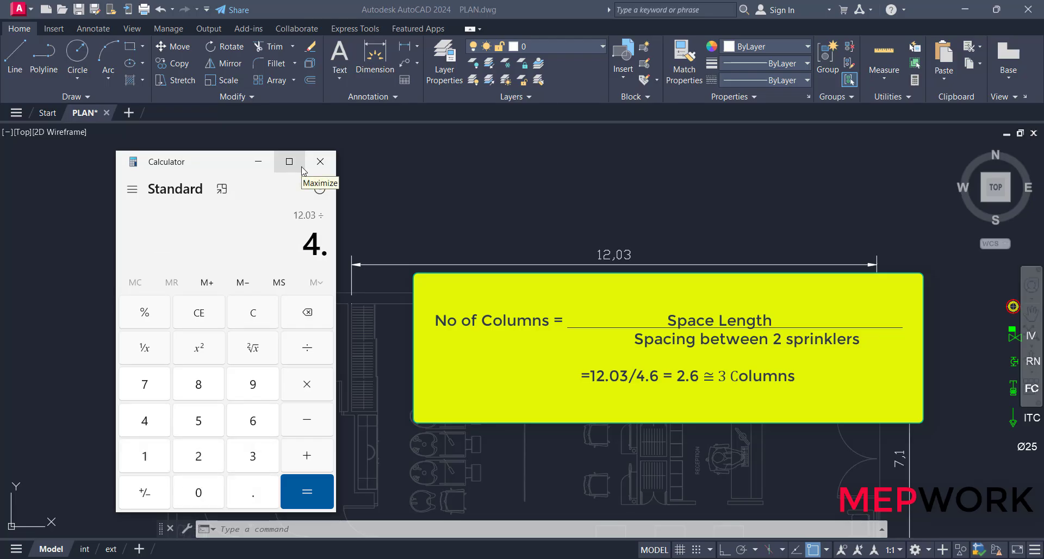
pyautogui.write('6')
pyautogui.press('Return')
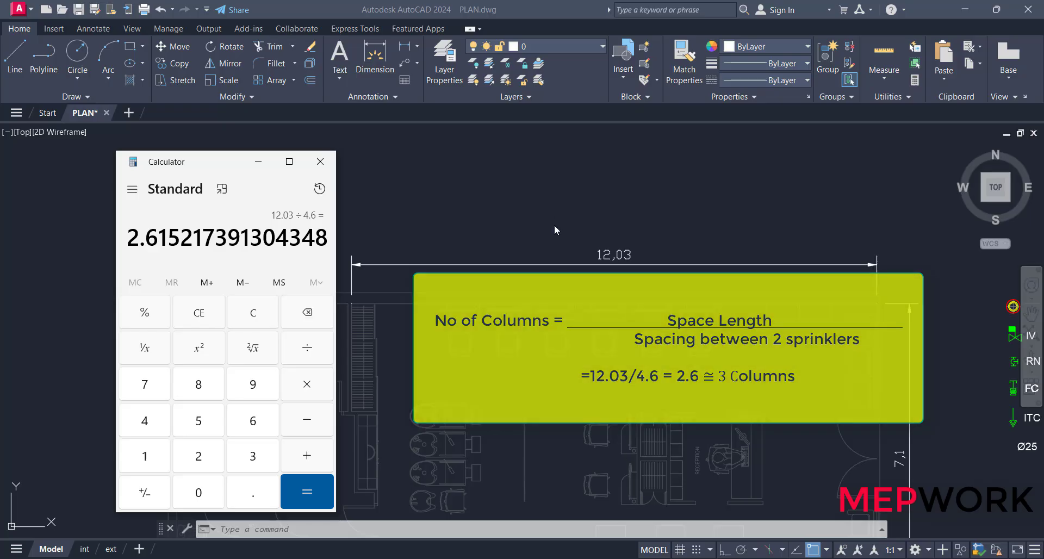
pyautogui.click(555, 225)
pyautogui.scroll(-2, 557, 224)
pyautogui.moveTo(580, 403); pyautogui.dragTo(563, 276, button='middle')
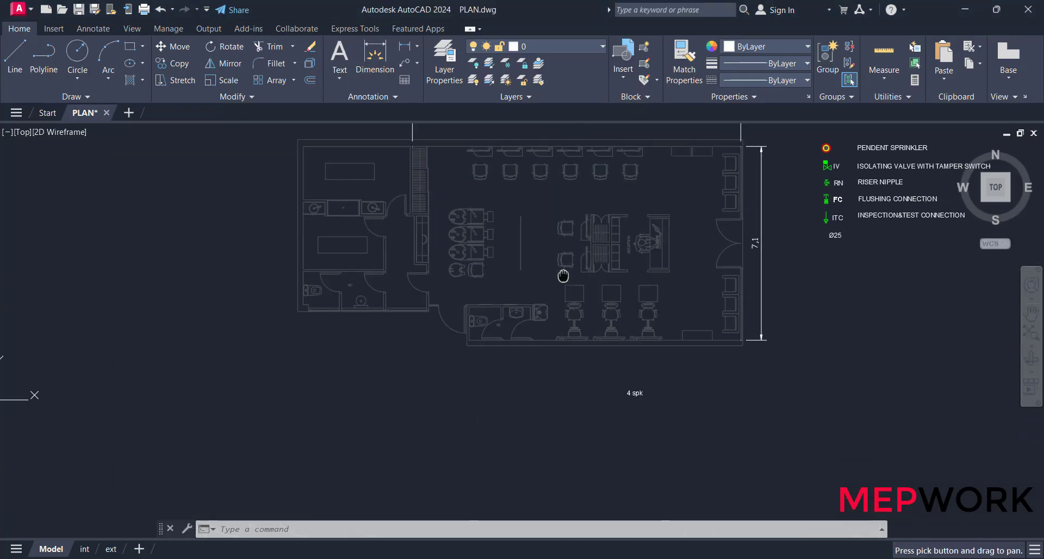
# Copy the "4 spk" text to just above the salon's horizontal width dimension
pyautogui.click(634, 393)
pyautogui.scroll(3, 634, 396)
pyautogui.write('co')
pyautogui.press('Return')
pyautogui.click(605, 394)
pyautogui.scroll(-4, 626, 407)
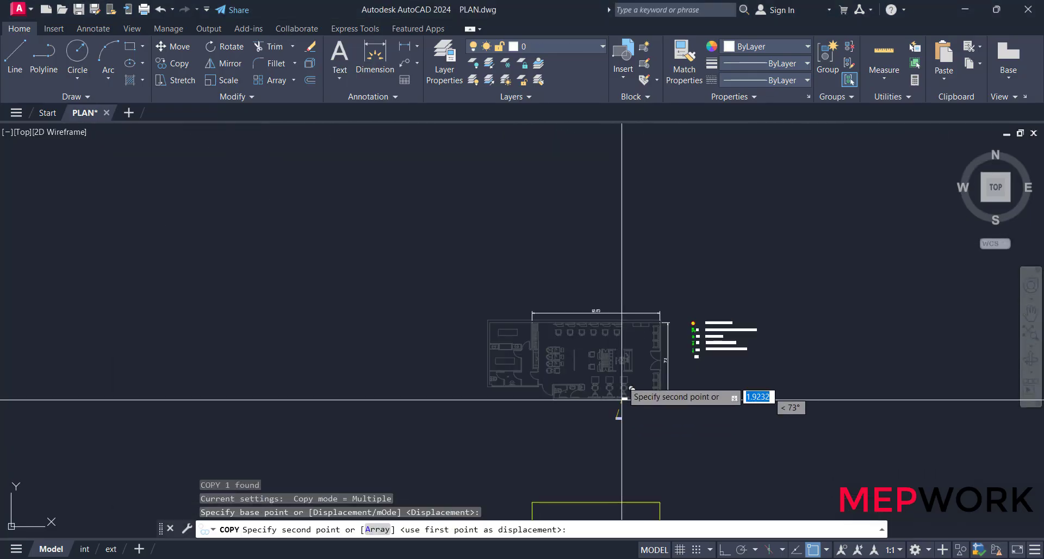
pyautogui.scroll(3, 541, 250)
pyautogui.press('Escape')
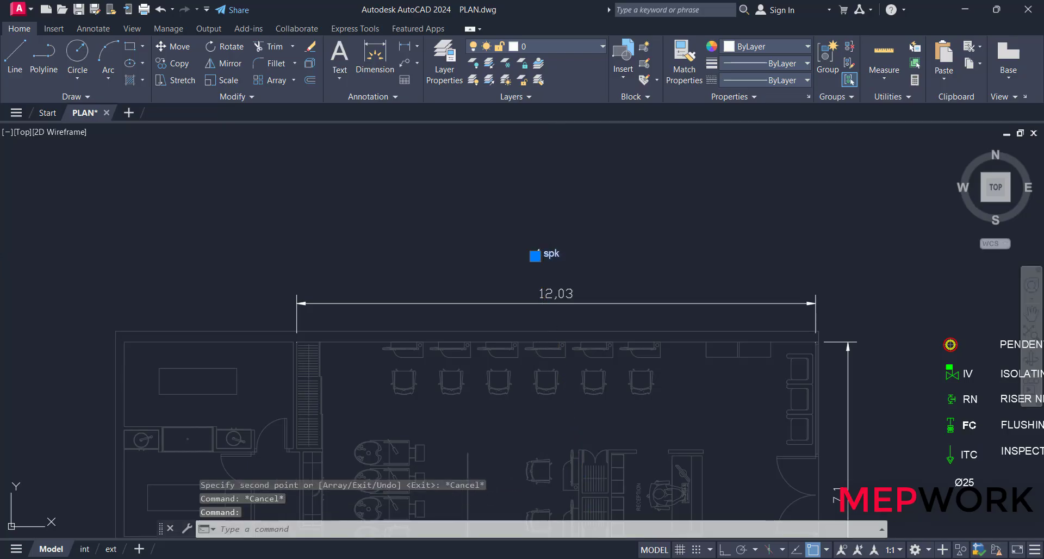
# Change the text above the horizontal dimension to read "3 spk"
pyautogui.doubleClick(553, 254)
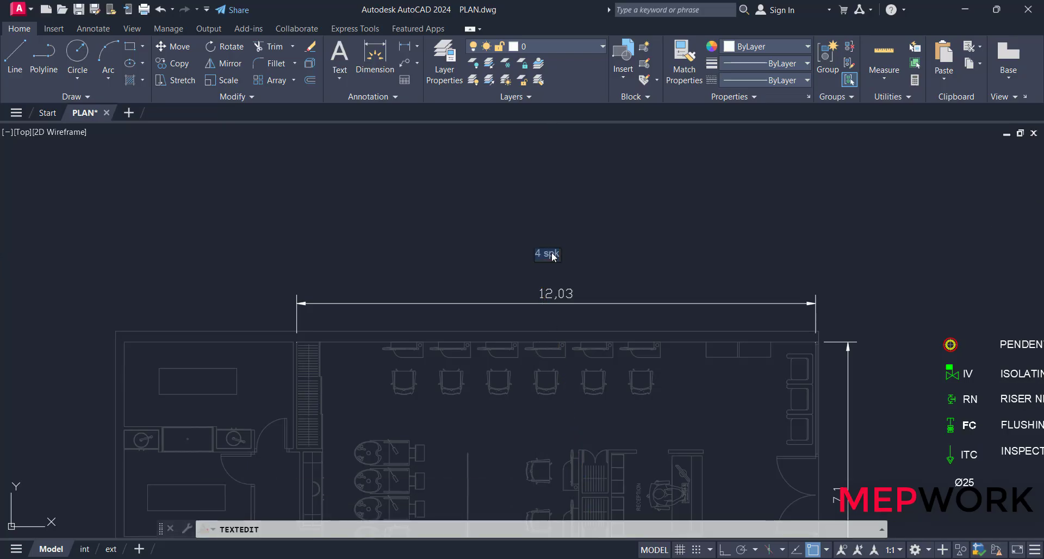
pyautogui.scroll(3, 553, 255)
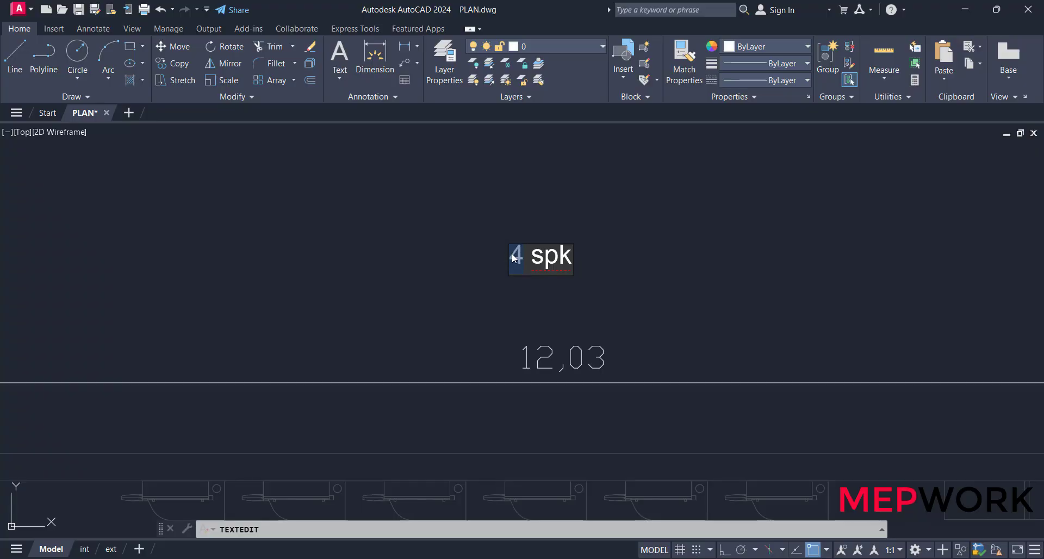
pyautogui.click(516, 220)
pyautogui.scroll(-4, 518, 203)
pyautogui.press('Escape')
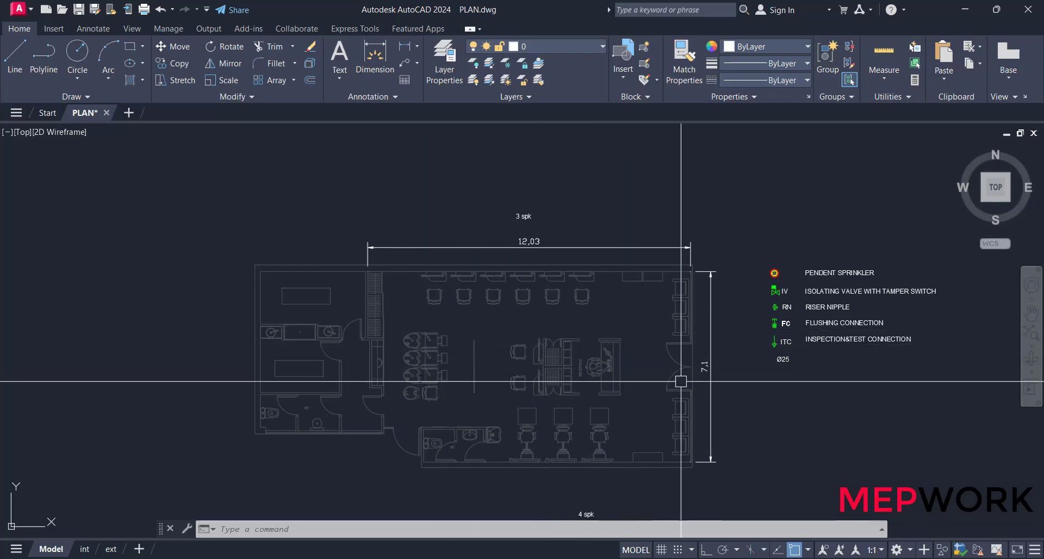
# Calculate the number of sprinkler rows as 7.1 ÷ 4.6 in the calculator and return to the drawing
pyautogui.scroll(5, 664, 354)
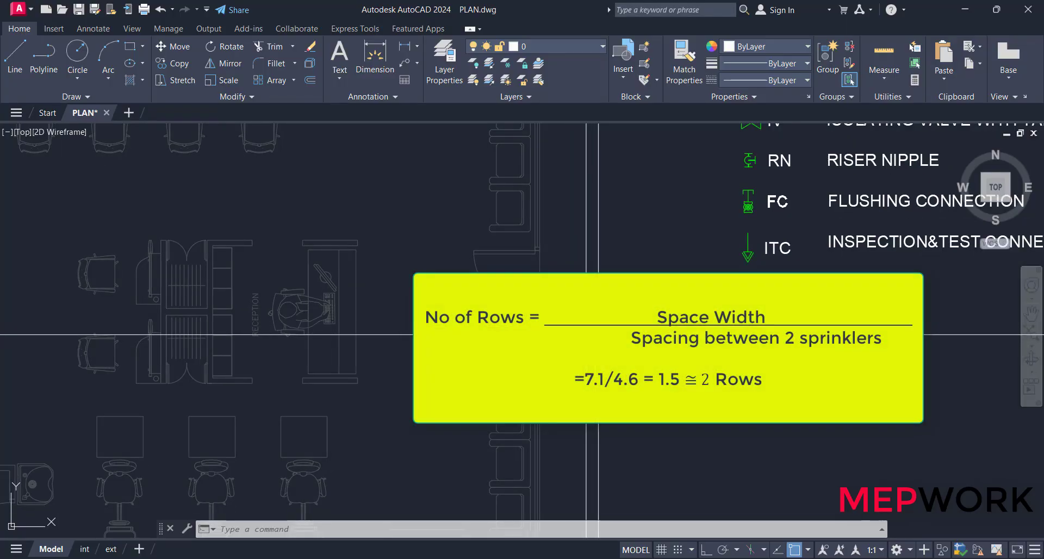
pyautogui.click(587, 558)
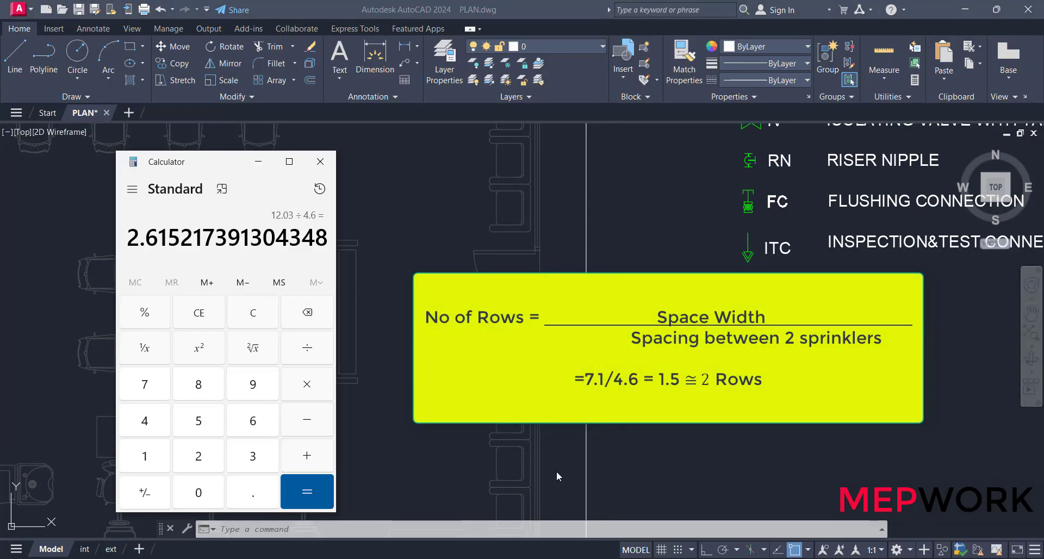
pyautogui.write('7.1')
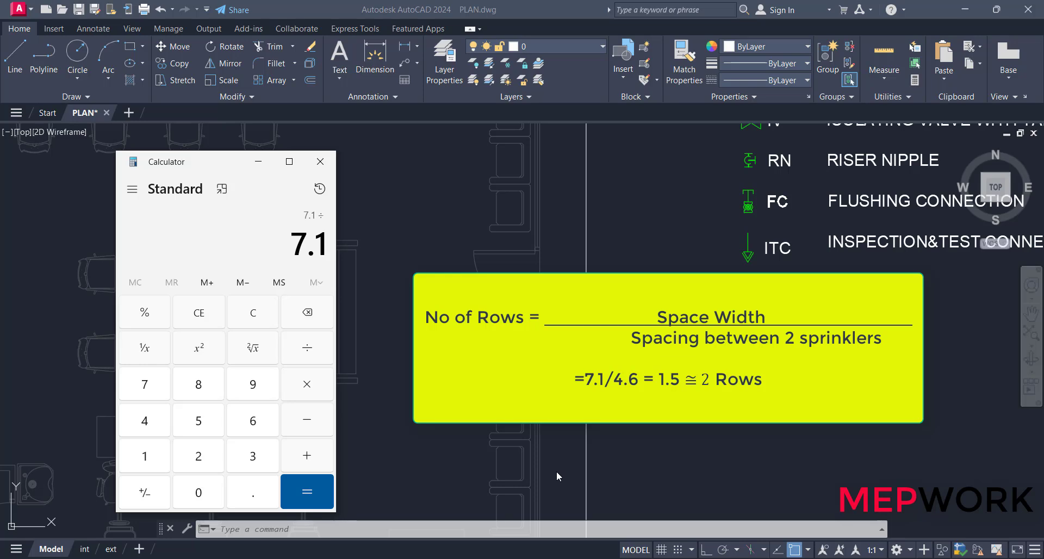
pyautogui.write('6')
pyautogui.press('Return')
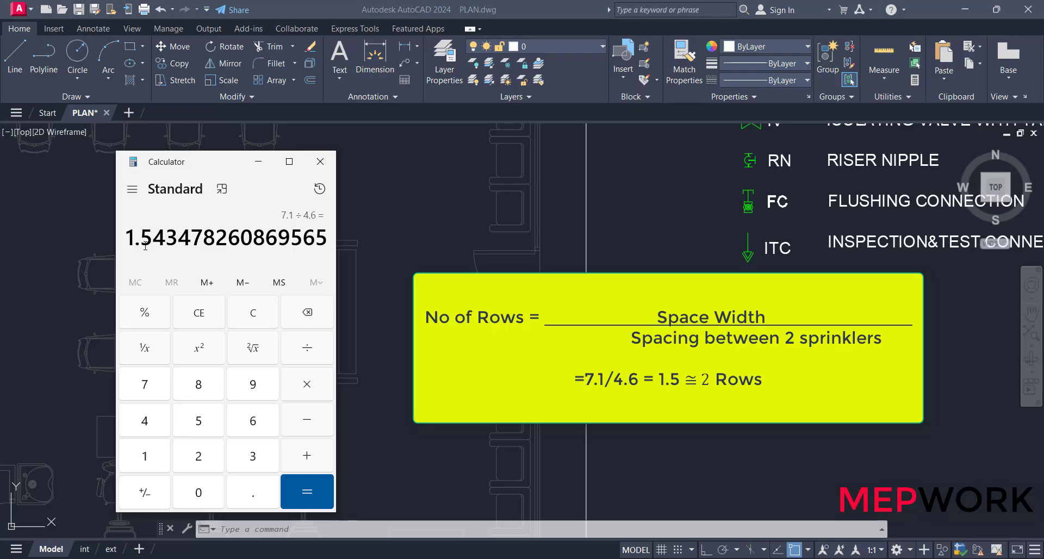
pyautogui.click(615, 319)
pyautogui.scroll(-3, 592, 326)
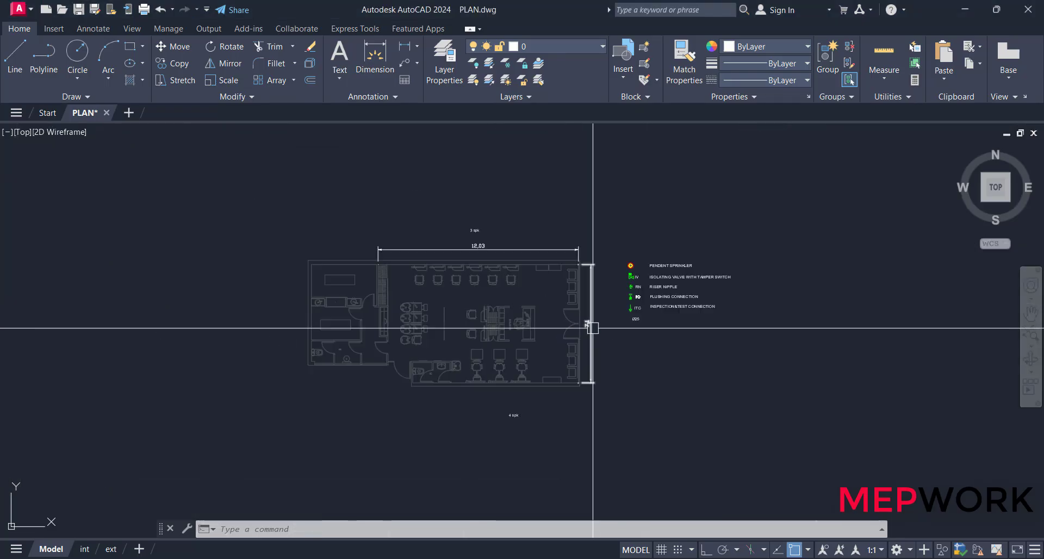
# Copy the "3 spk" text to the outer side of the salon's vertical dimension
pyautogui.press('Escape')
pyautogui.press('Escape')
pyautogui.press('Escape')
pyautogui.scroll(5, 499, 250)
pyautogui.scroll(1, 409, 191)
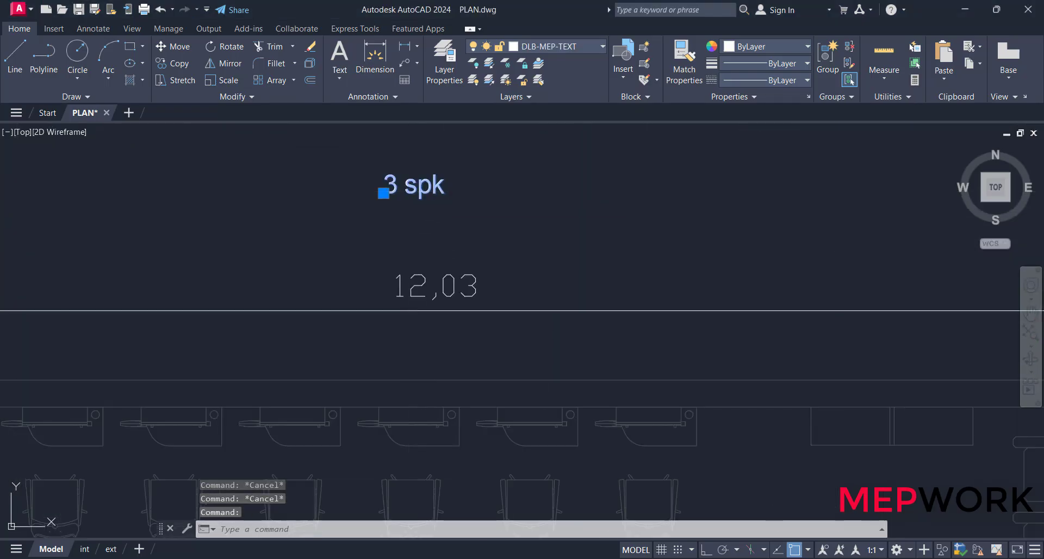
pyautogui.write('co')
pyautogui.press('space')
pyautogui.click(409, 191)
pyautogui.scroll(-4, 402, 223)
pyautogui.scroll(3, 532, 320)
pyautogui.click(541, 326)
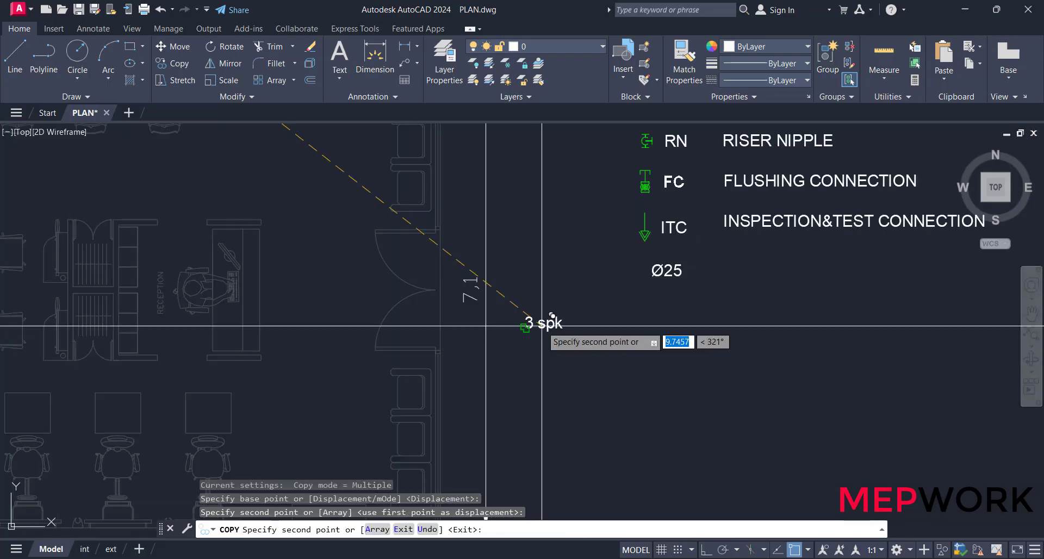
pyautogui.press('Escape')
pyautogui.press('Escape')
# Change the text beside the vertical dimension to read "2 spk"
pyautogui.click(544, 327)
pyautogui.scroll(2, 525, 325)
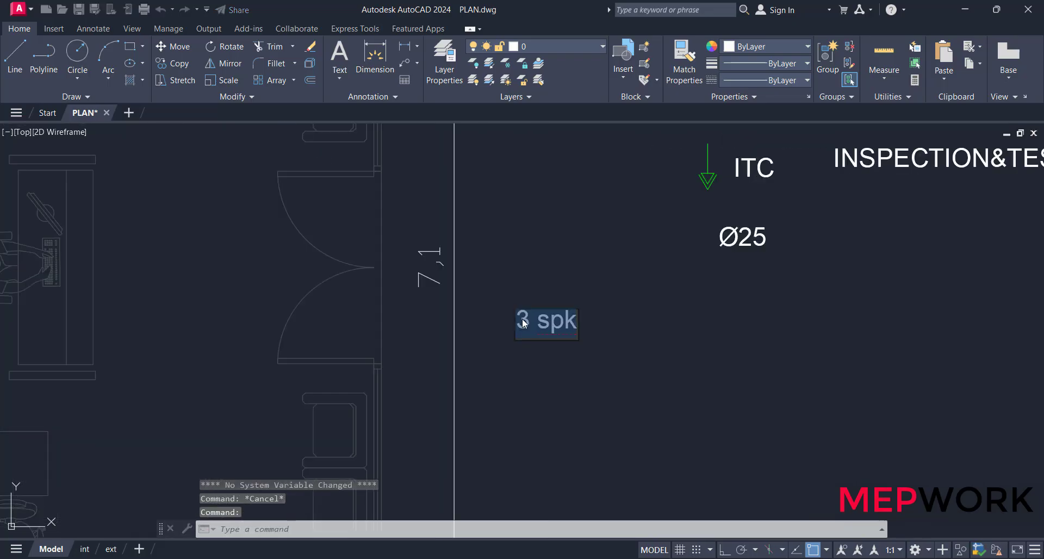
pyautogui.doubleClick(525, 323)
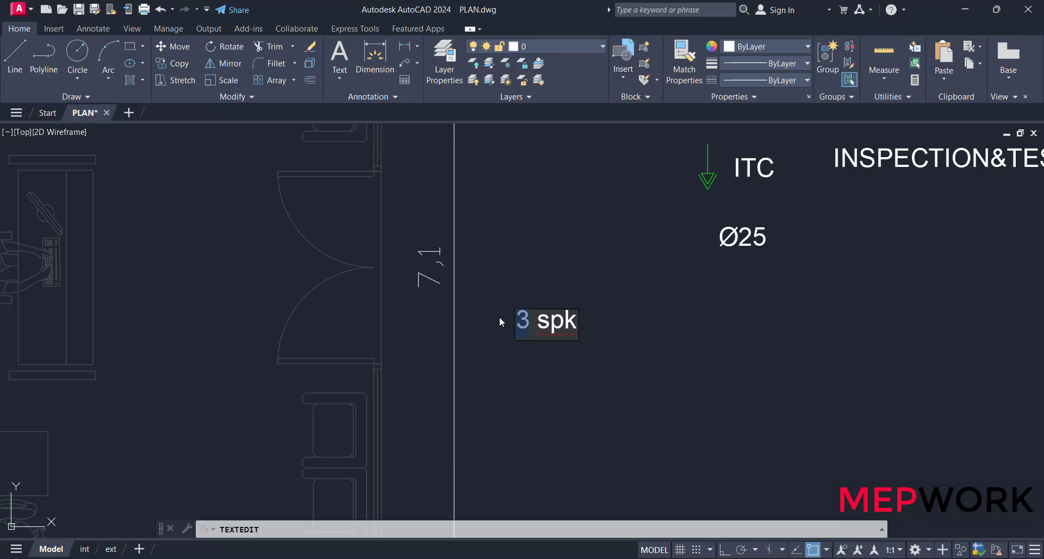
pyautogui.click(545, 264)
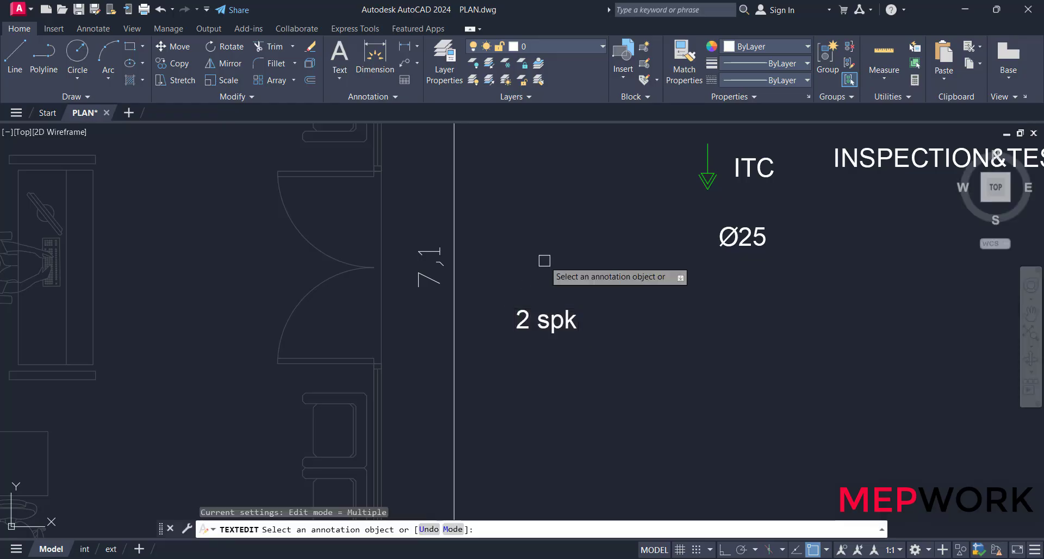
pyautogui.scroll(-5, 549, 266)
pyautogui.press('Escape')
pyautogui.press('Escape')
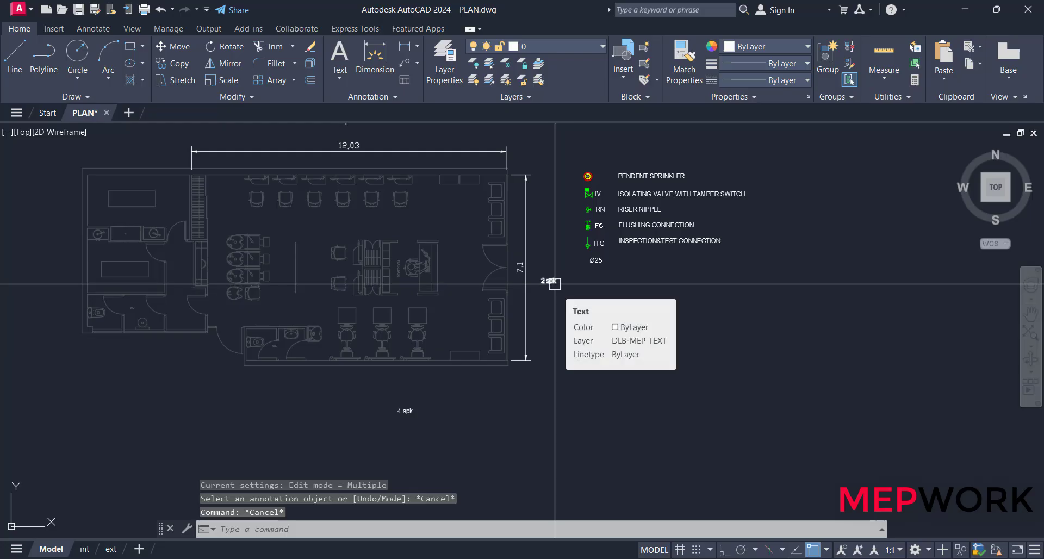
pyautogui.hotkey('ctrl', 'z')
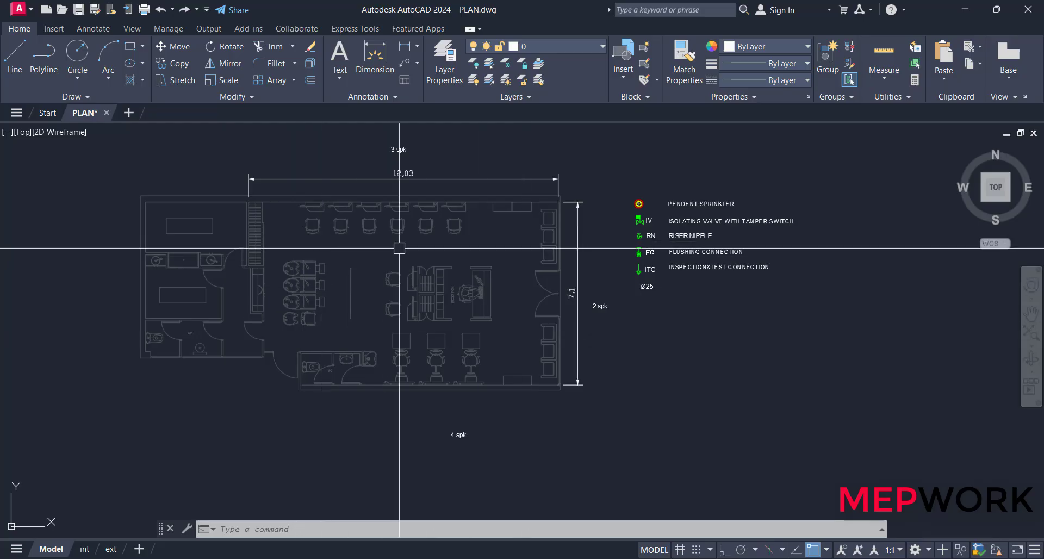
pyautogui.scroll(2, 457, 422)
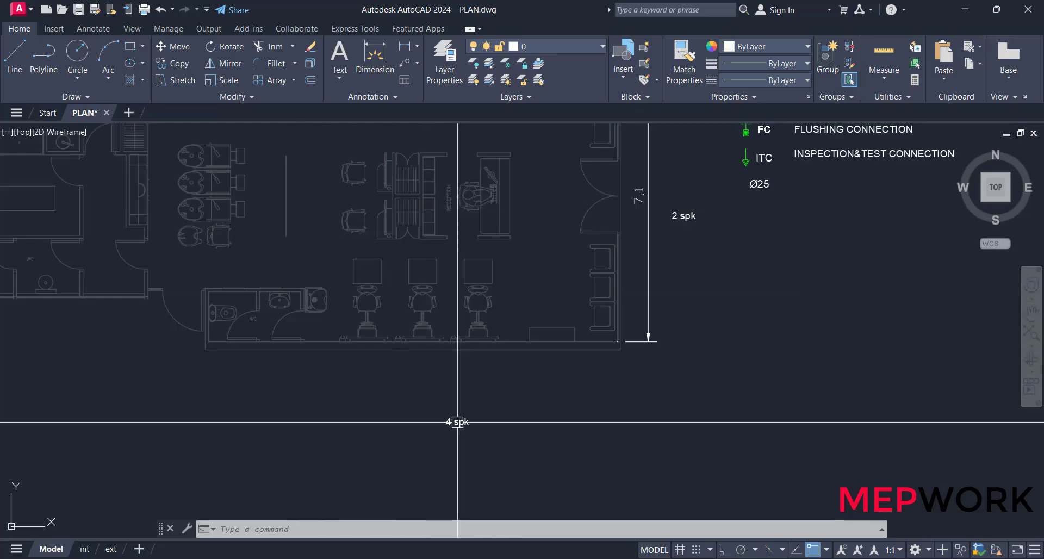
pyautogui.scroll(-4, 459, 426)
pyautogui.scroll(2, 438, 288)
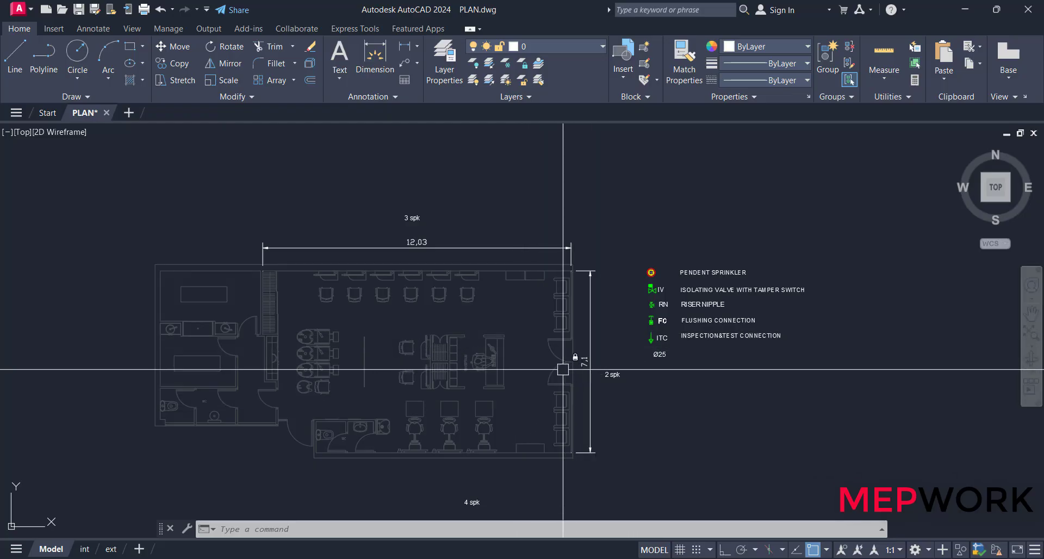
pyautogui.moveTo(424, 310); pyautogui.dragTo(551, 298, button='middle')
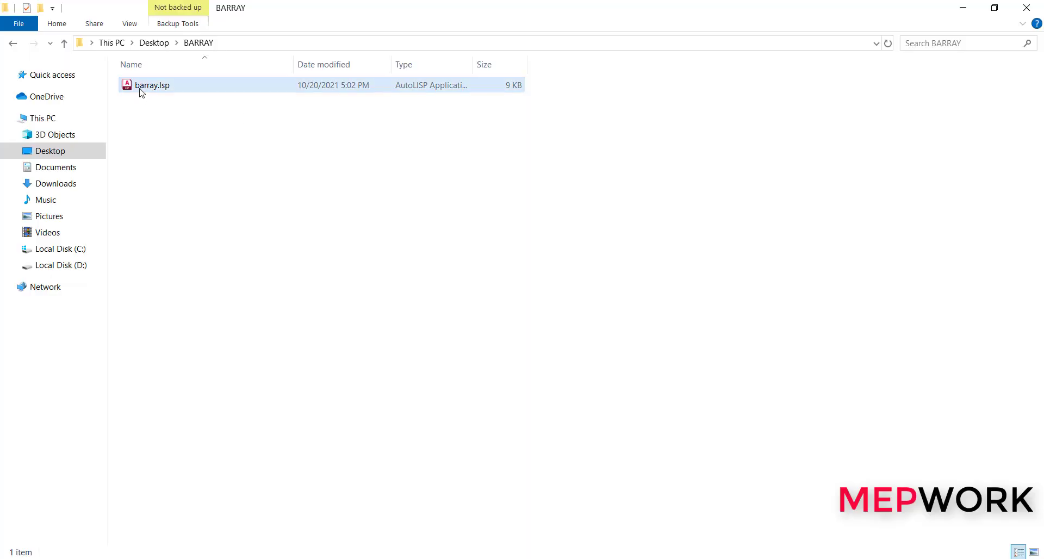
# Load the barray.lsp routine from the desktop's BARRAY folder into the PLAN drawing, permitting it to load once
pyautogui.moveTo(142, 89)
pyautogui.mouseDown()
pyautogui.moveTo(258, 161)
pyautogui.moveTo(524, 396)
pyautogui.moveTo(430, 558)
pyautogui.moveTo(431, 262)
pyautogui.mouseUp()
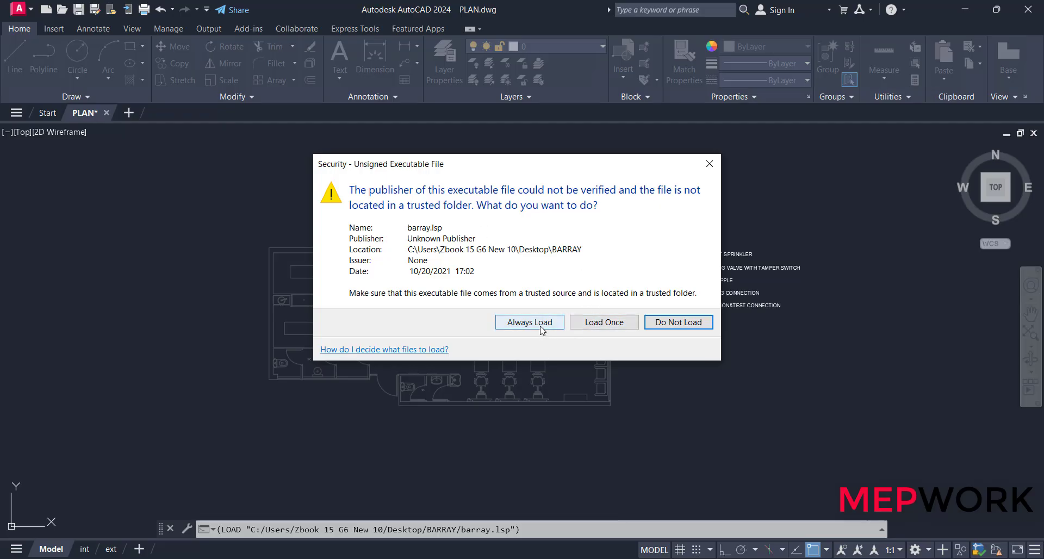
pyautogui.click(593, 323)
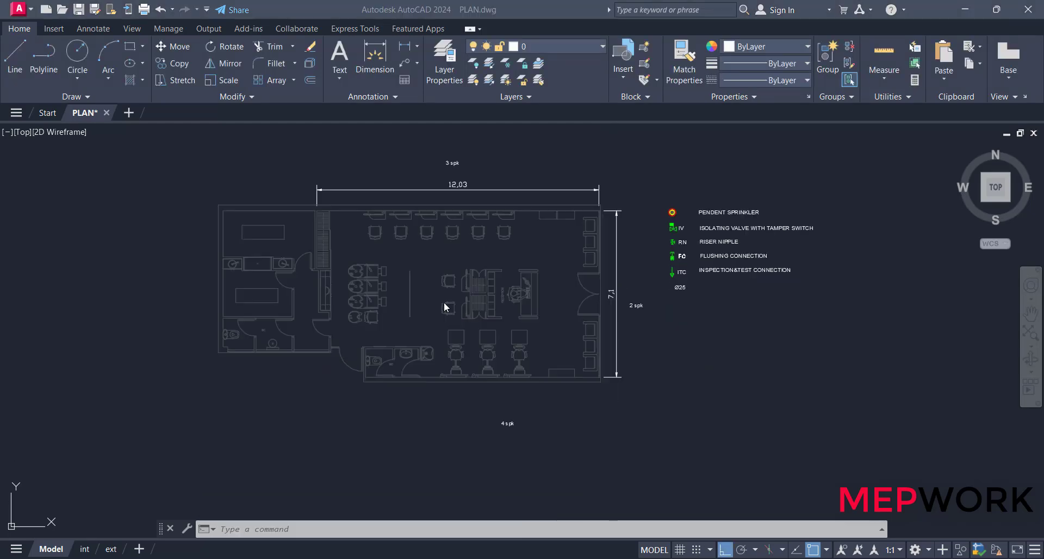
pyautogui.press('Escape')
pyautogui.press('Escape')
pyautogui.press('Escape')
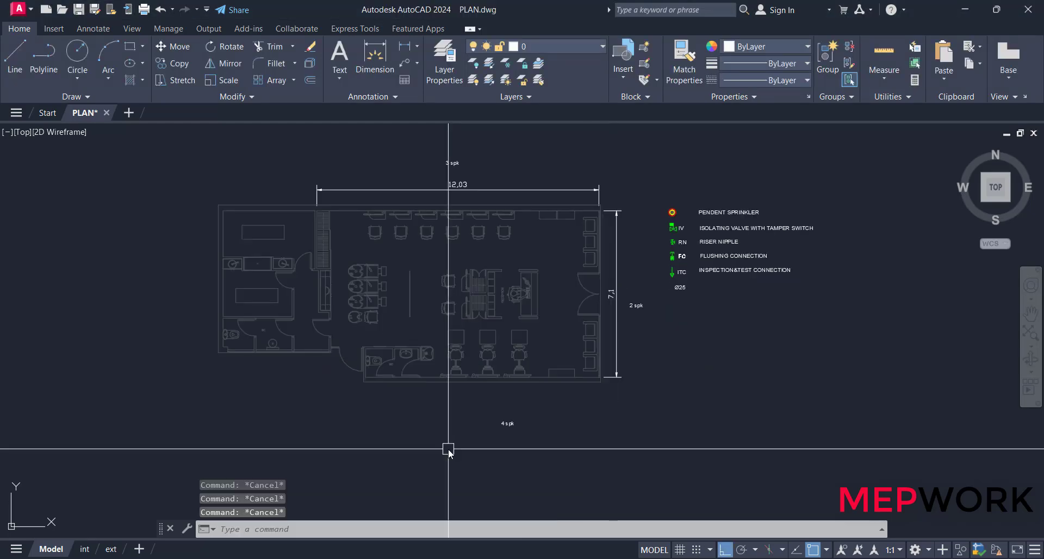
# Set up a BARRAY of the legend's pendent sprinkler block with 2 rows, 3 columns and no grid-lines
pyautogui.write('barray')
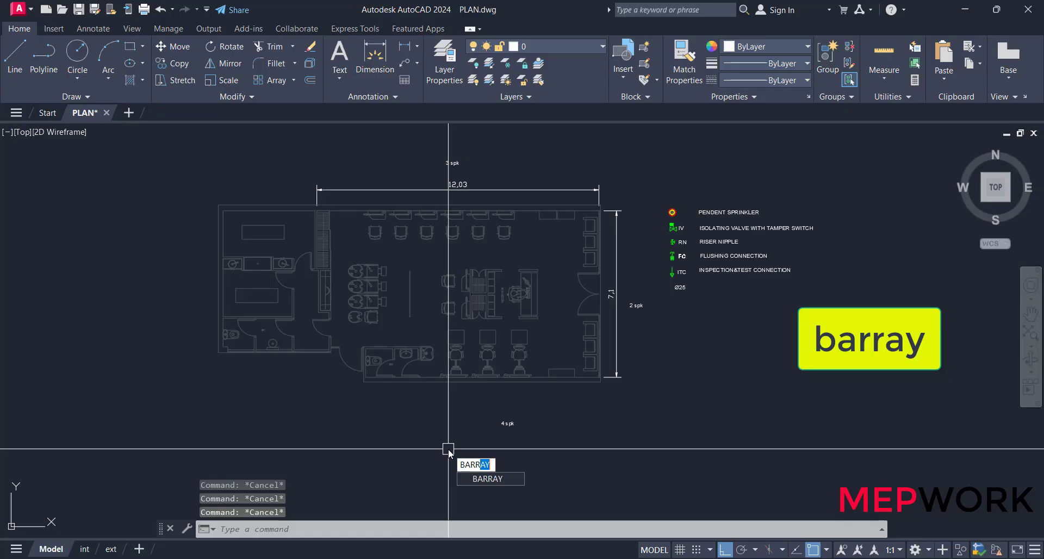
pyautogui.press('Return')
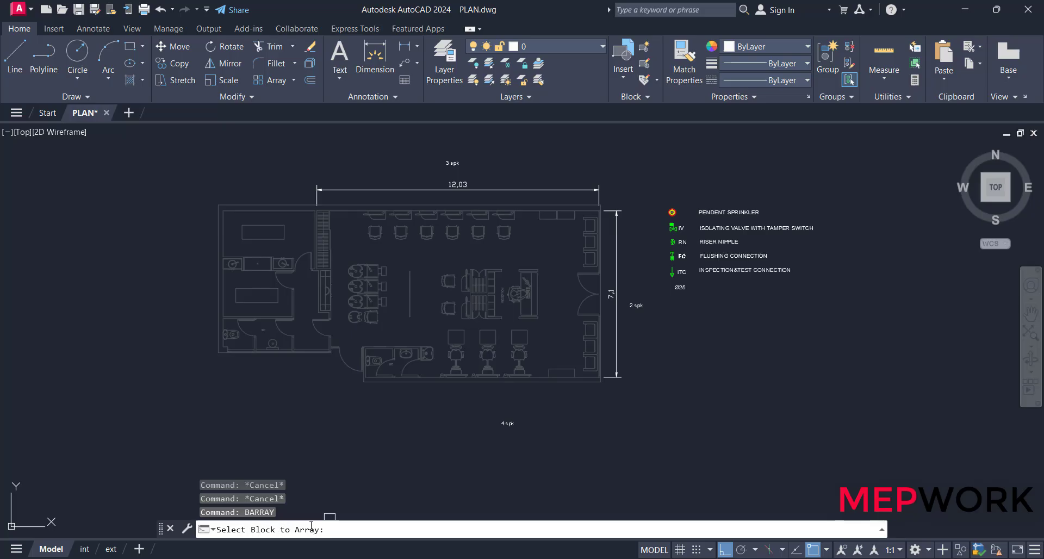
pyautogui.scroll(4, 698, 188)
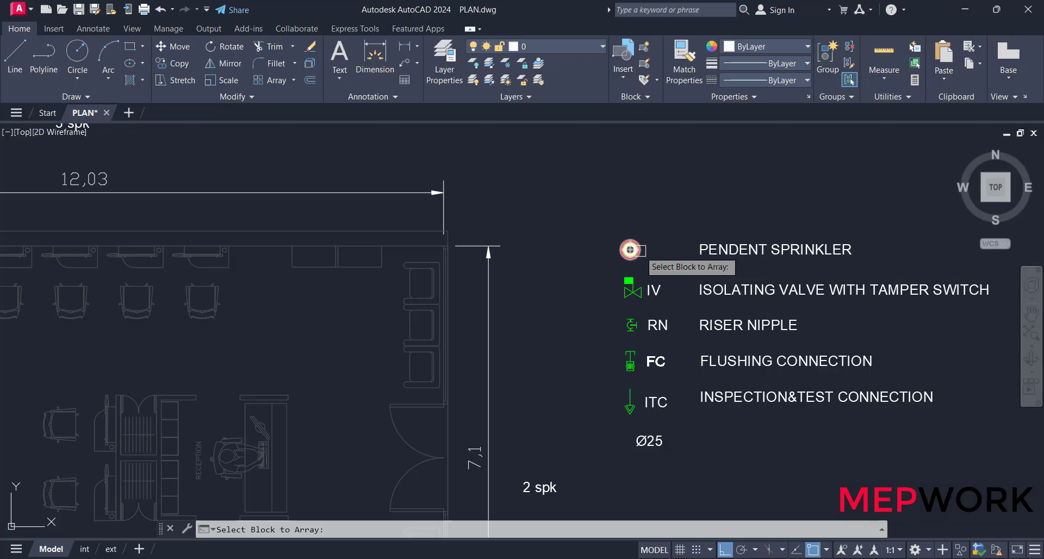
pyautogui.click(630, 250)
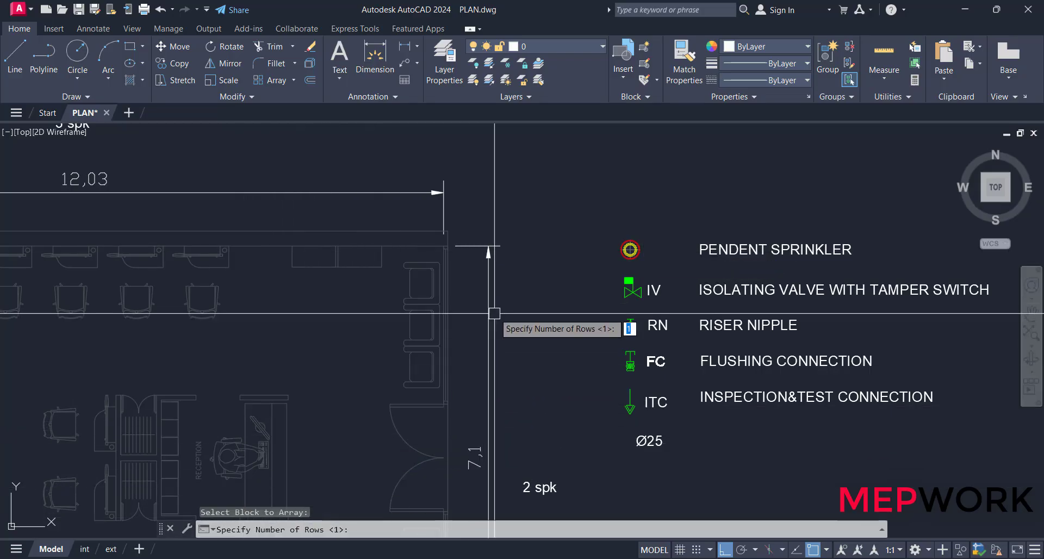
pyautogui.scroll(-6, 517, 408)
pyautogui.scroll(6, 496, 360)
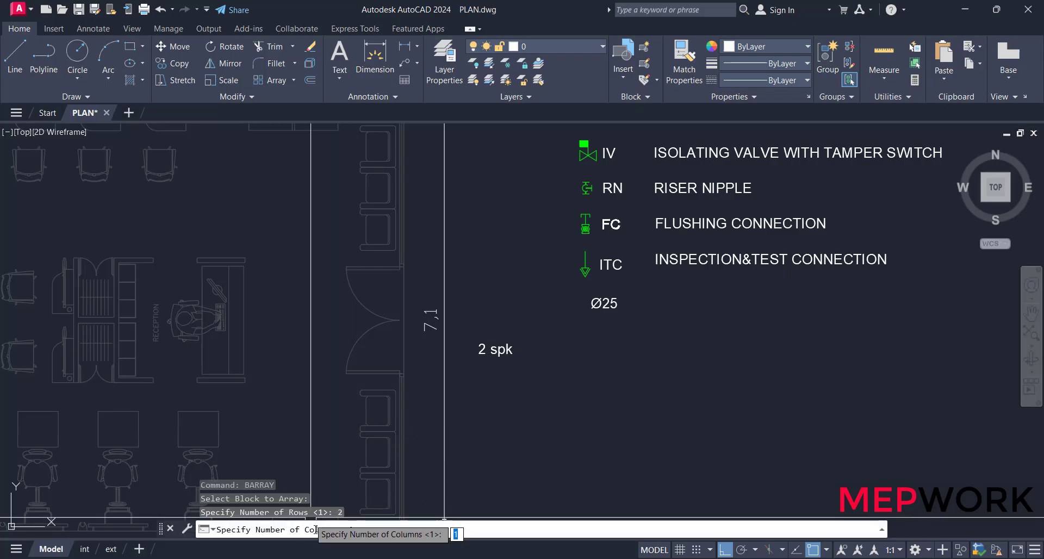
pyautogui.scroll(-2, 415, 459)
pyautogui.moveTo(320, 305); pyautogui.dragTo(557, 312, button='middle')
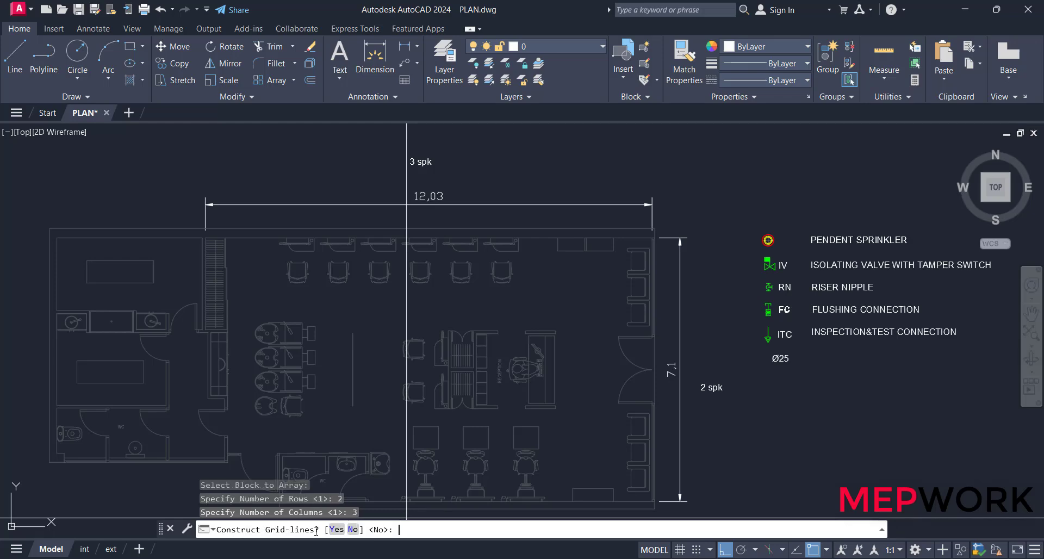
pyautogui.click(353, 530)
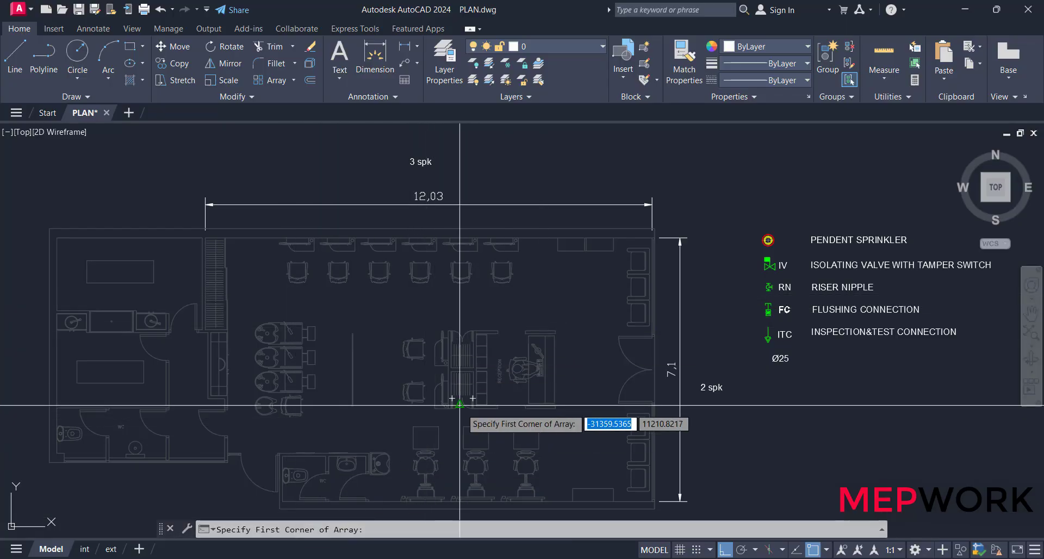
# Place the sprinkler array across the salon, from its upper-left inner wall corner to its lower-right inner corner
pyautogui.scroll(6, 191, 214)
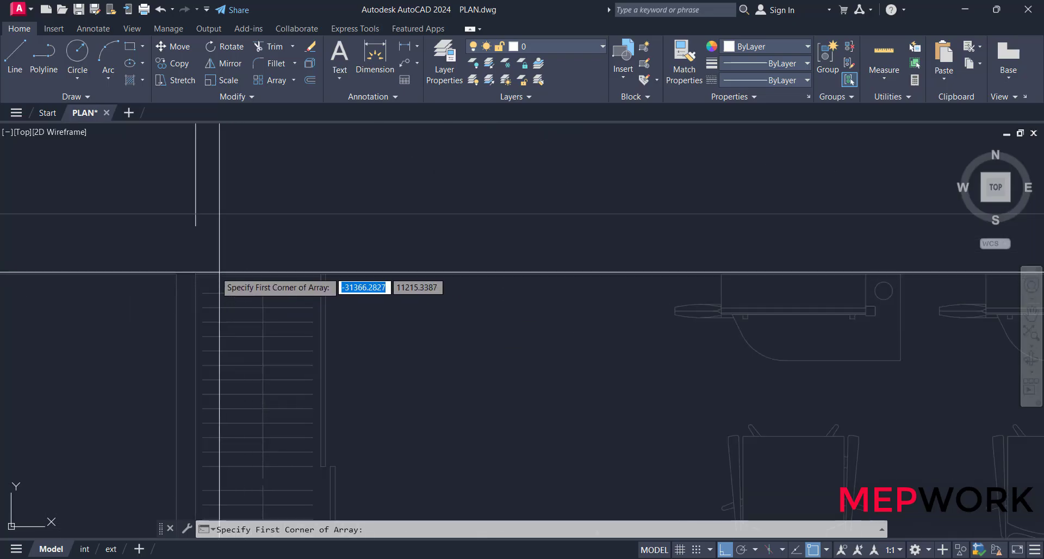
pyautogui.click(195, 273)
pyautogui.scroll(-4, 196, 273)
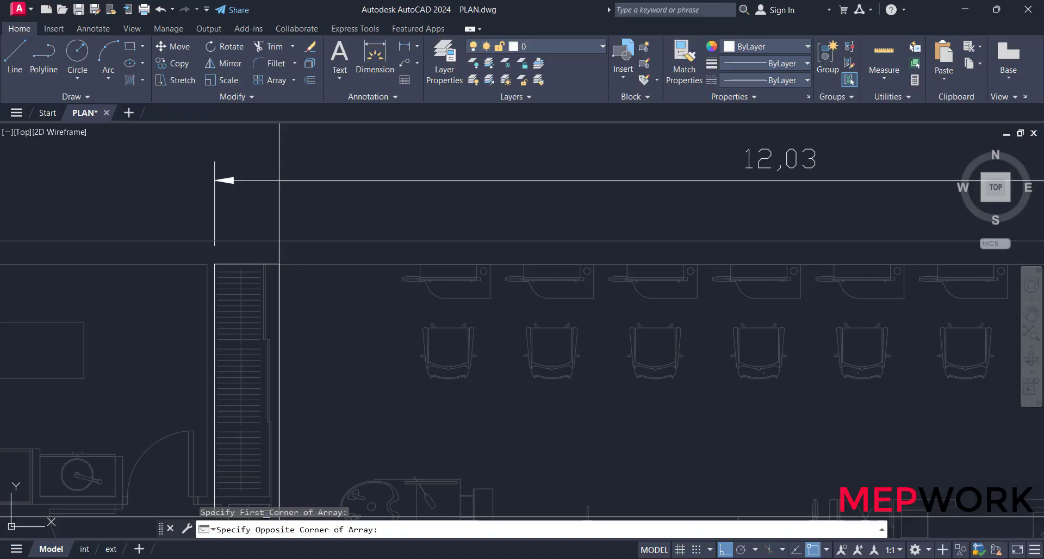
pyautogui.scroll(-4, 279, 180)
pyautogui.scroll(6, 443, 408)
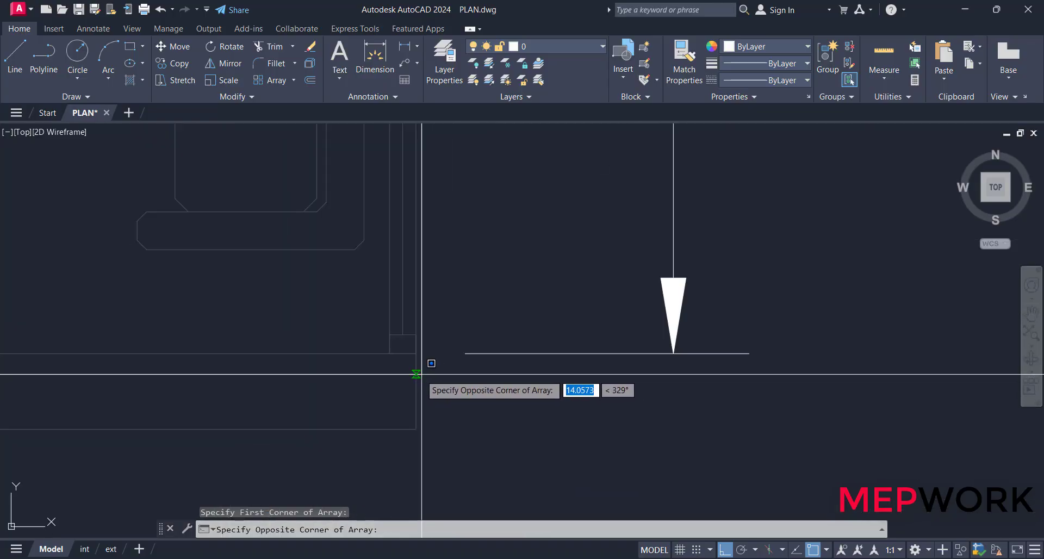
pyautogui.click(443, 356)
pyautogui.scroll(-6, 443, 356)
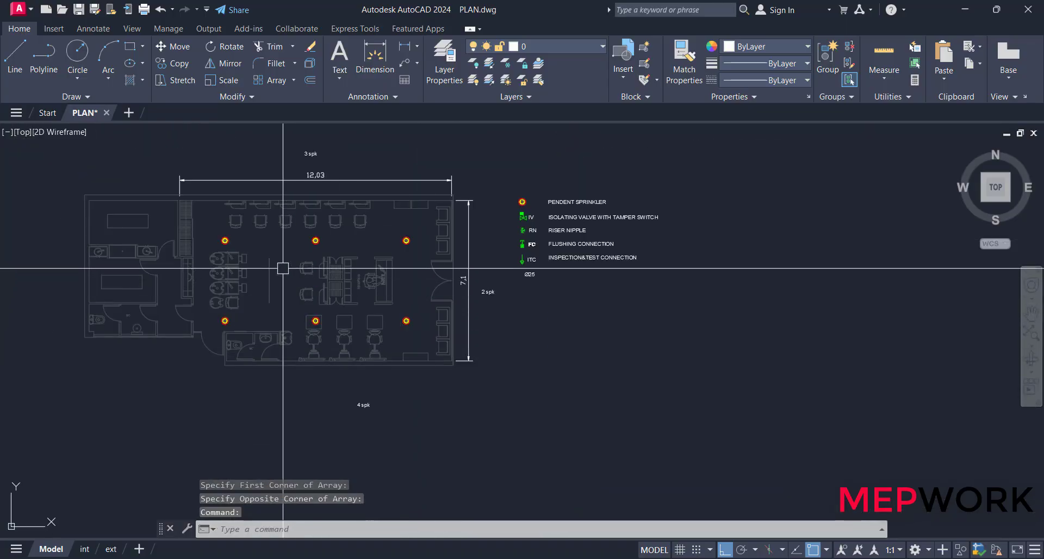
# Add a horizontal linear dimension from the upper-right sprinkler to the salon's right wall, placed above the sprinkler
pyautogui.moveTo(283, 268); pyautogui.dragTo(375, 263, button='middle')
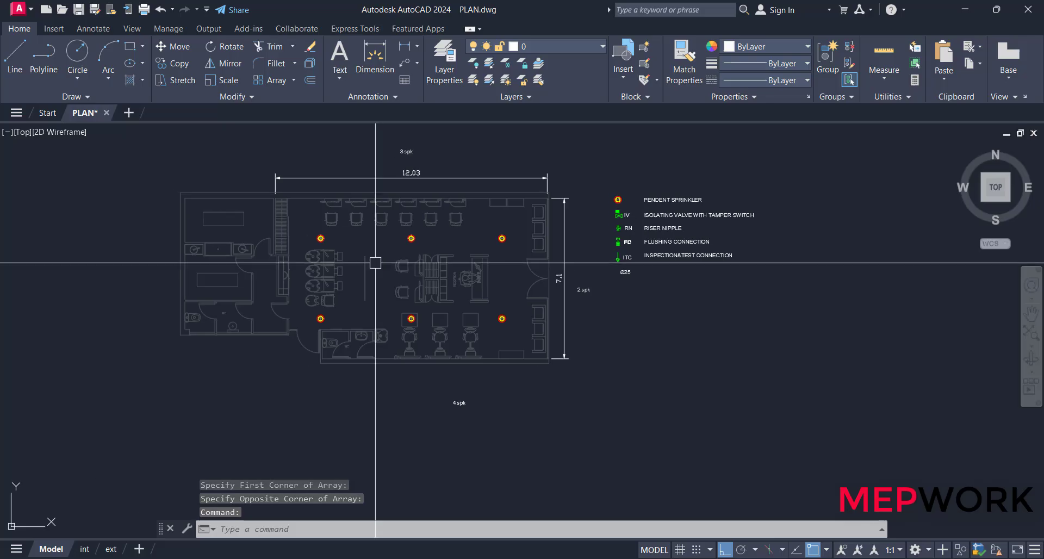
pyautogui.scroll(2, 375, 263)
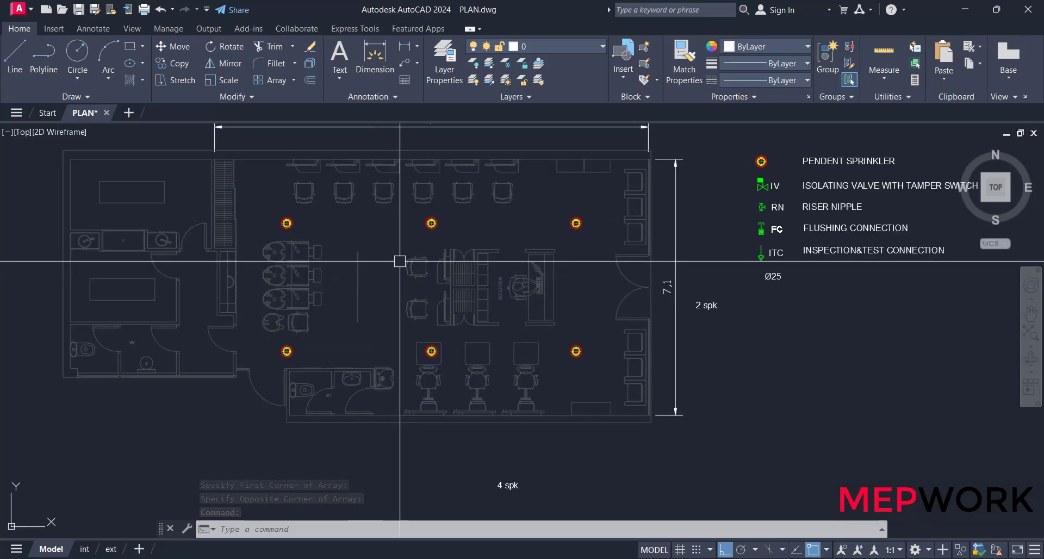
pyautogui.moveTo(399, 261); pyautogui.dragTo(391, 305, button='middle')
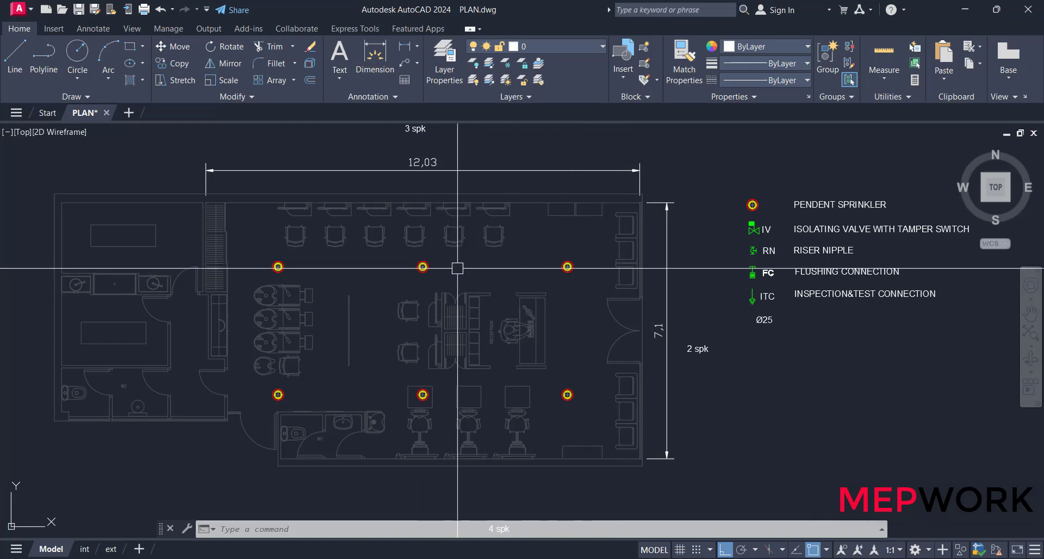
pyautogui.click(404, 46)
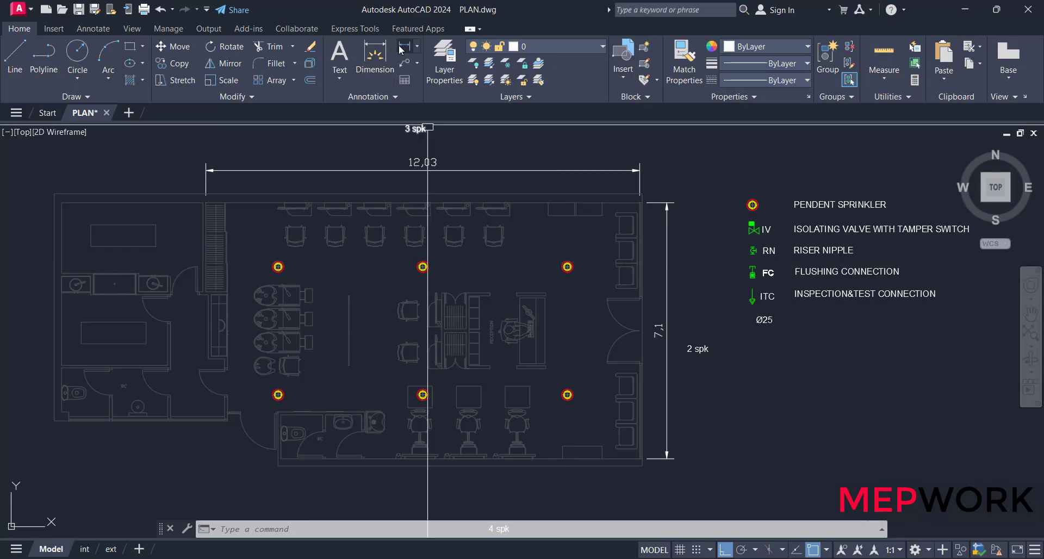
pyautogui.click(567, 266)
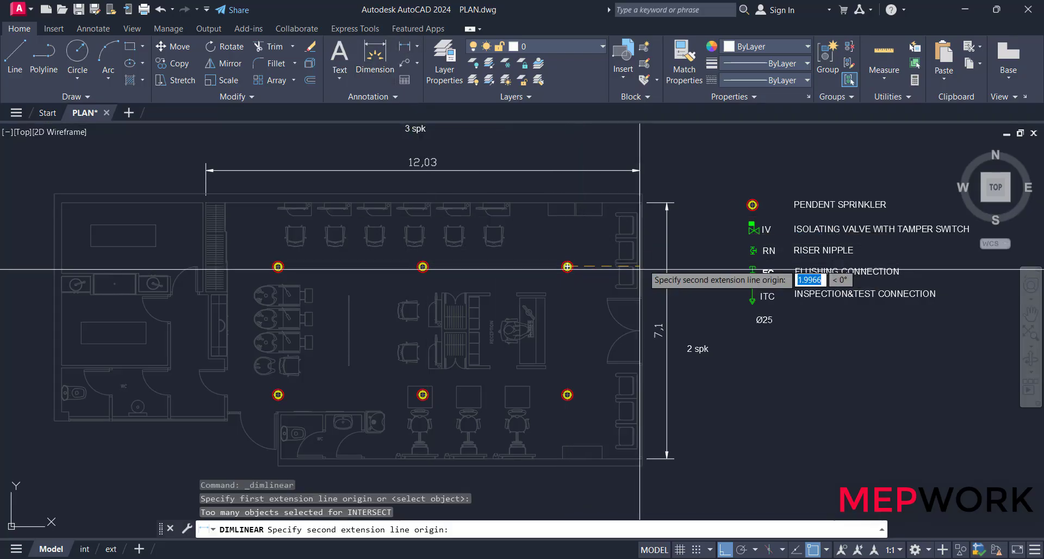
pyautogui.scroll(4, 650, 268)
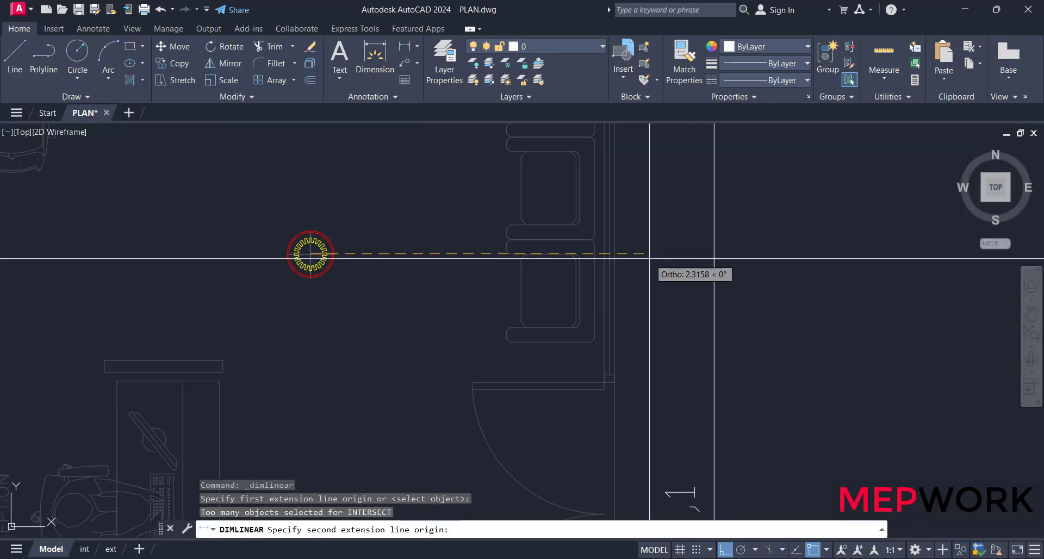
pyautogui.click(603, 254)
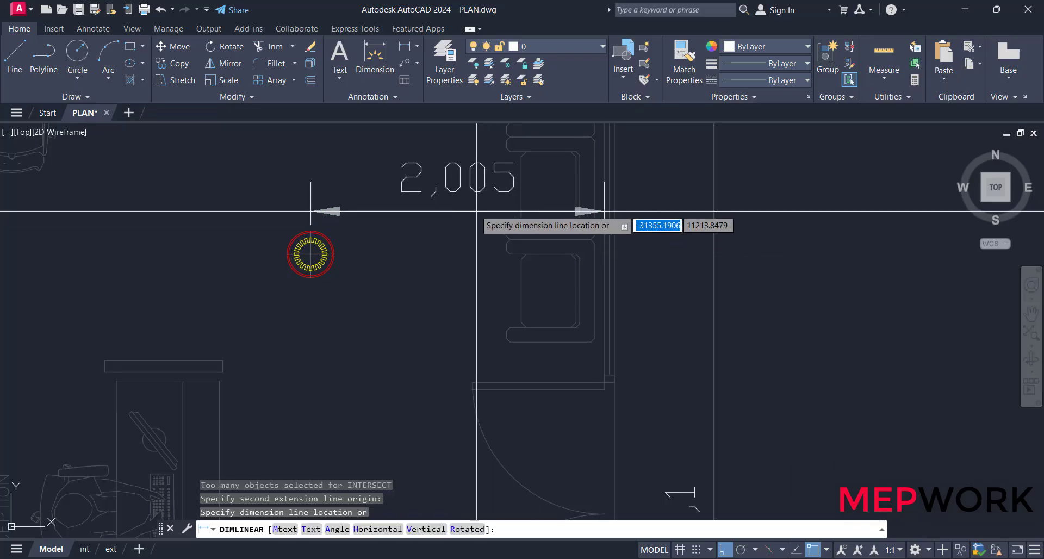
pyautogui.click(443, 190)
# Dimension the horizontal spacing between the upper-right and upper-middle sprinklers, in line with the wall-distance dimension
pyautogui.moveTo(329, 258); pyautogui.dragTo(604, 263, button='middle')
pyautogui.scroll(-3, 598, 266)
pyautogui.press('Return')
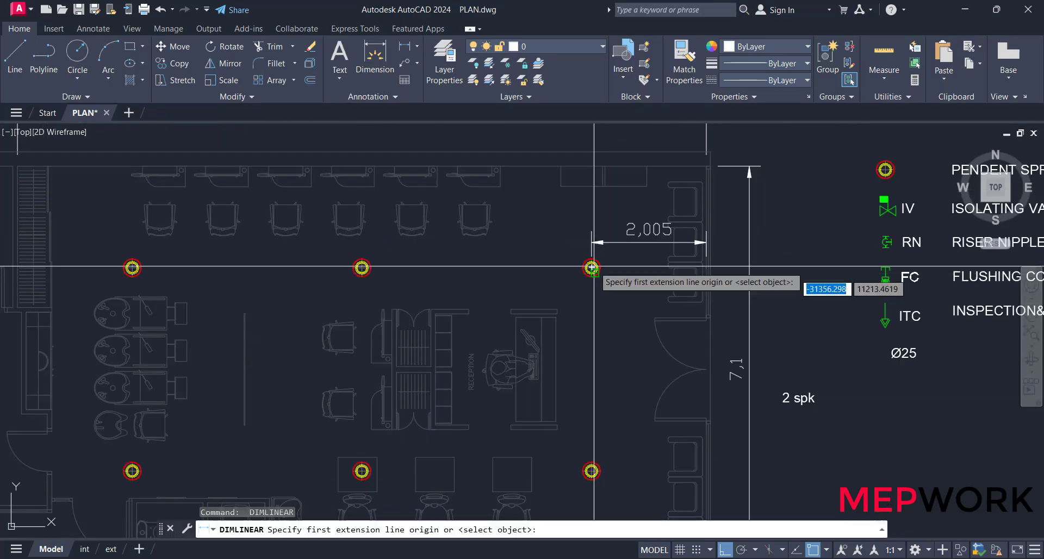
pyautogui.click(592, 268)
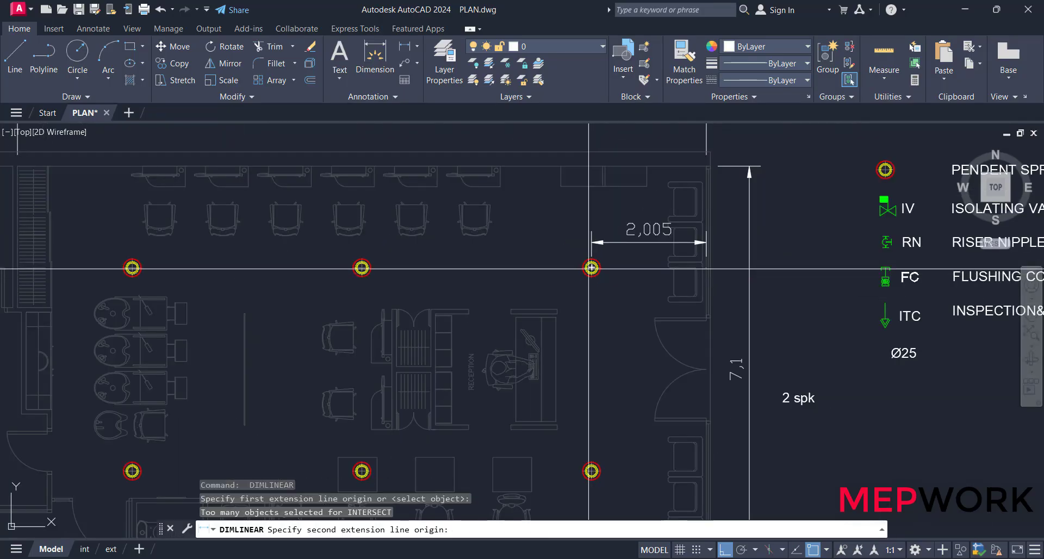
pyautogui.click(362, 268)
pyautogui.scroll(3, 577, 247)
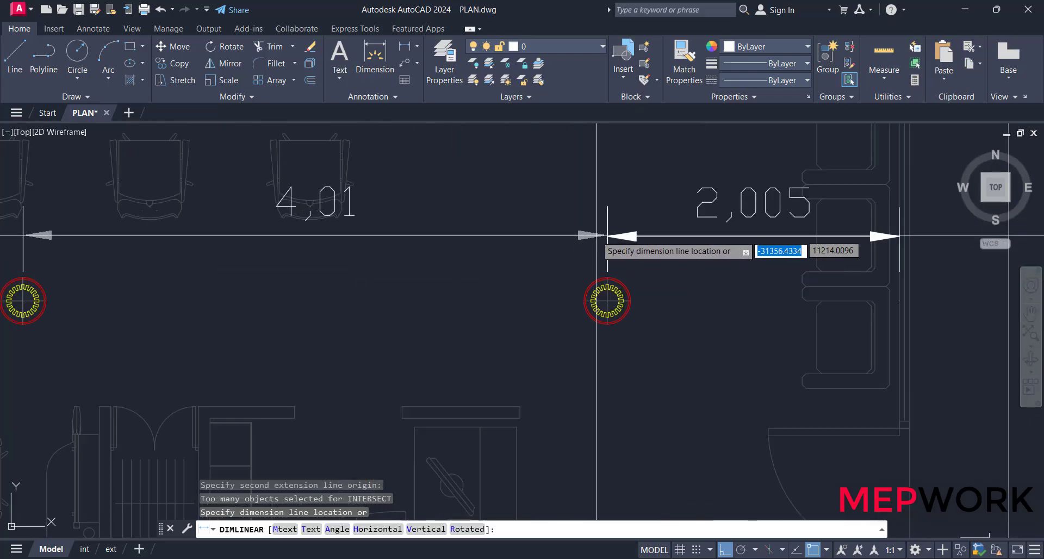
pyautogui.scroll(-3, 613, 259)
pyautogui.click(613, 257)
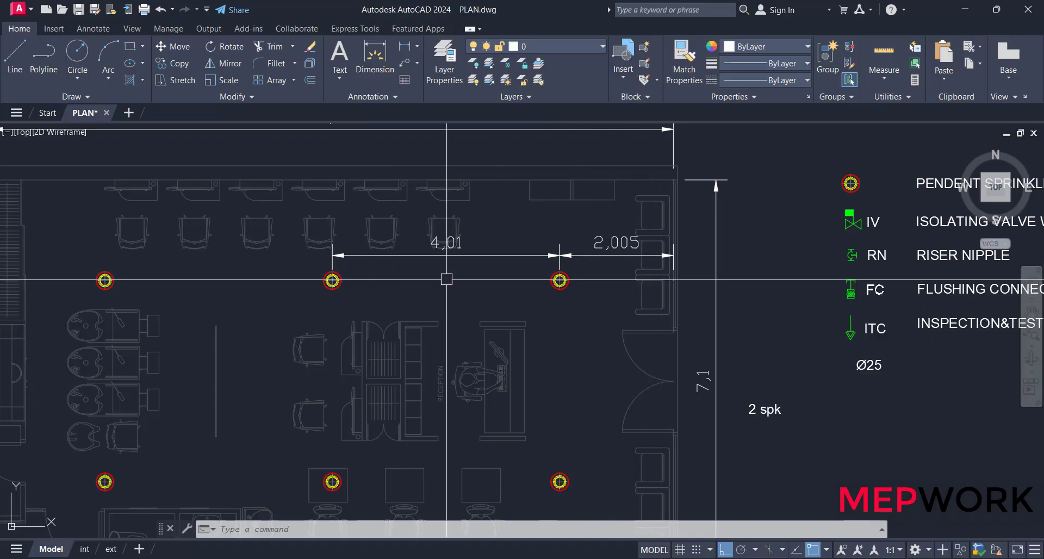
# Dimension the vertical spacing between the upper-right and lower-right sprinklers, placed to the right of them
pyautogui.scroll(-2, 508, 278)
pyautogui.scroll(4, 534, 295)
pyautogui.press('Return')
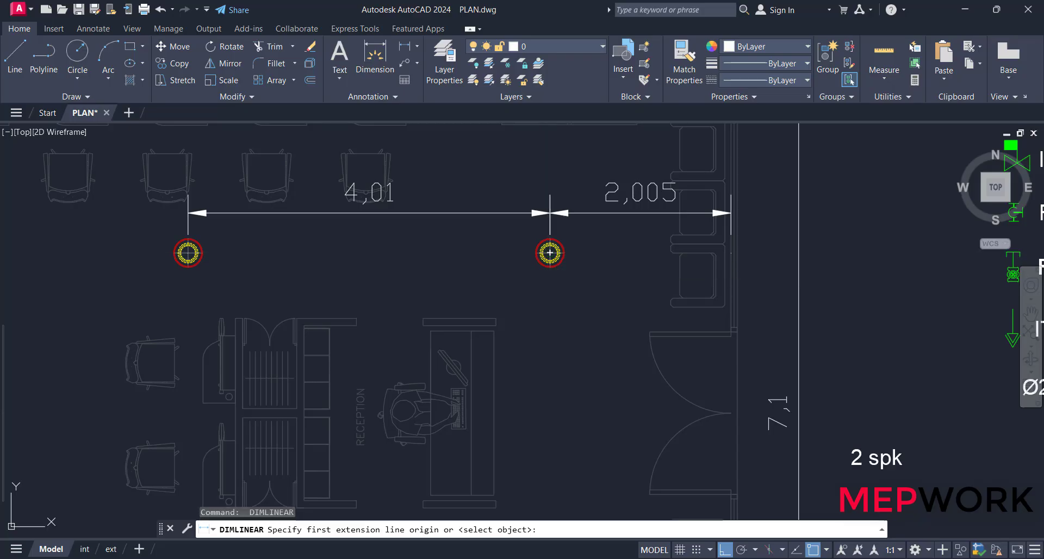
pyautogui.click(550, 252)
pyautogui.scroll(-2, 550, 252)
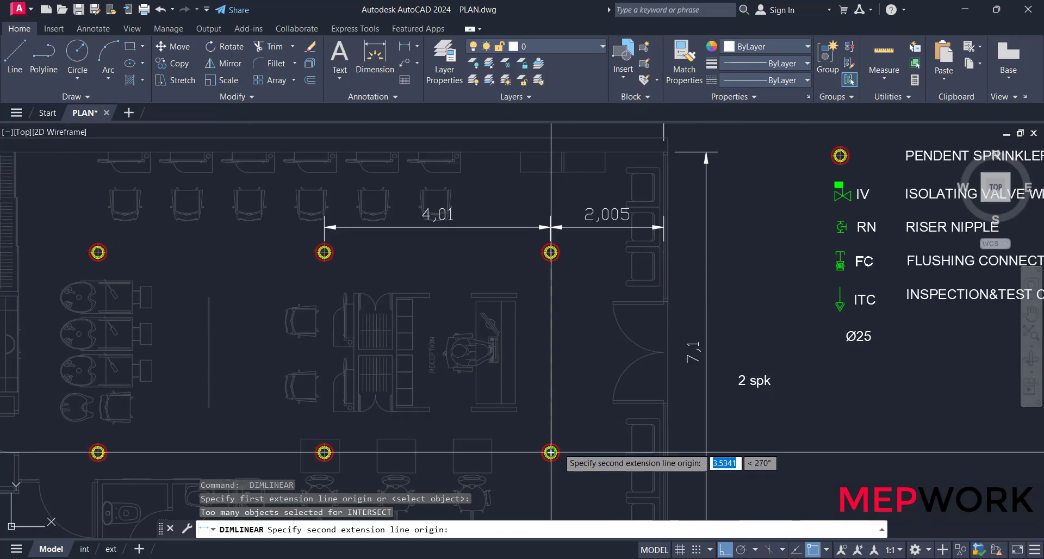
pyautogui.click(551, 453)
pyautogui.click(595, 380)
# Dimension the vertical distance from the lower-right sprinkler to the salon's bottom wall, in line with the row-spacing dimension
pyautogui.moveTo(595, 380); pyautogui.dragTo(589, 268, button='middle')
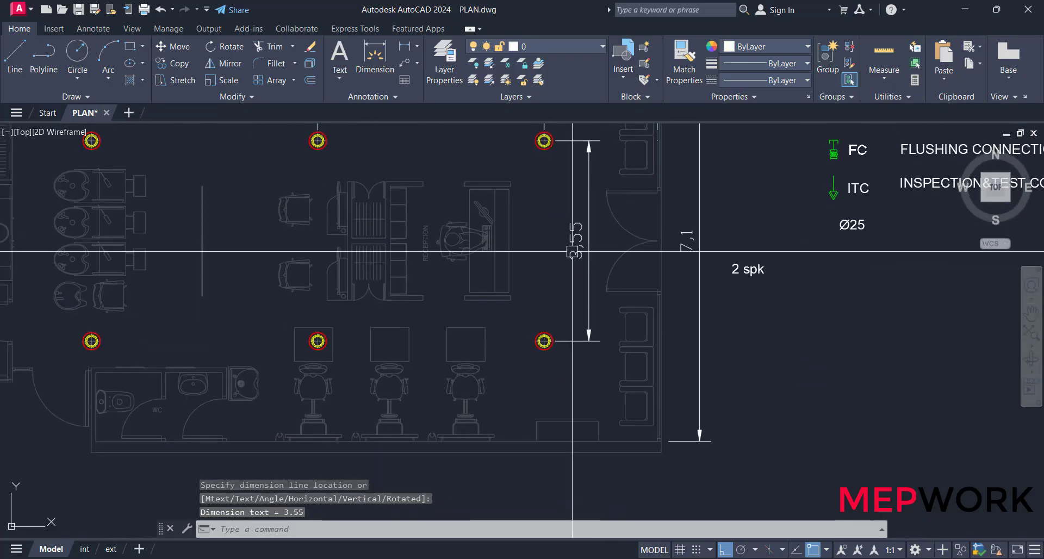
pyautogui.press('Return')
pyautogui.click(544, 341)
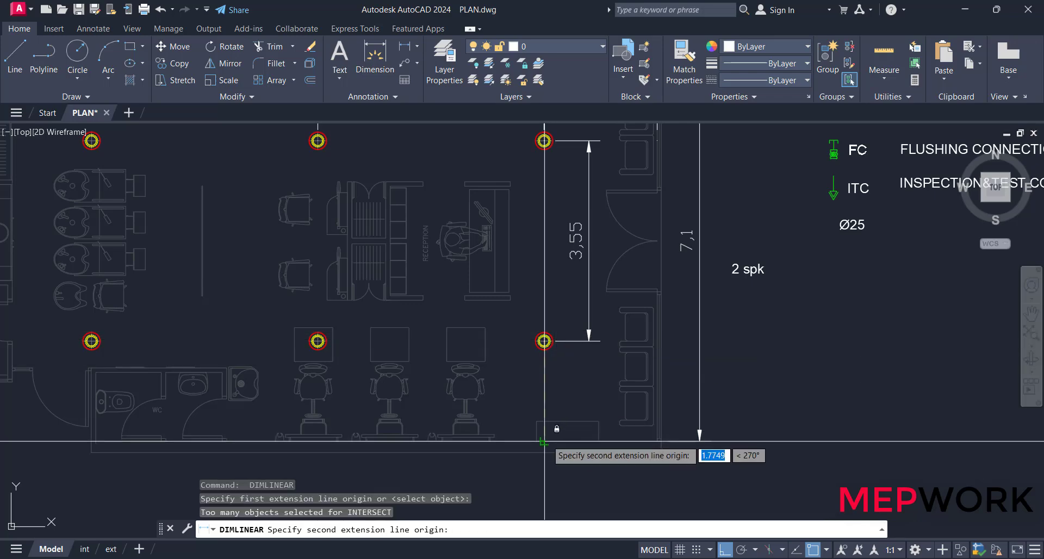
pyautogui.click(543, 441)
pyautogui.click(588, 349)
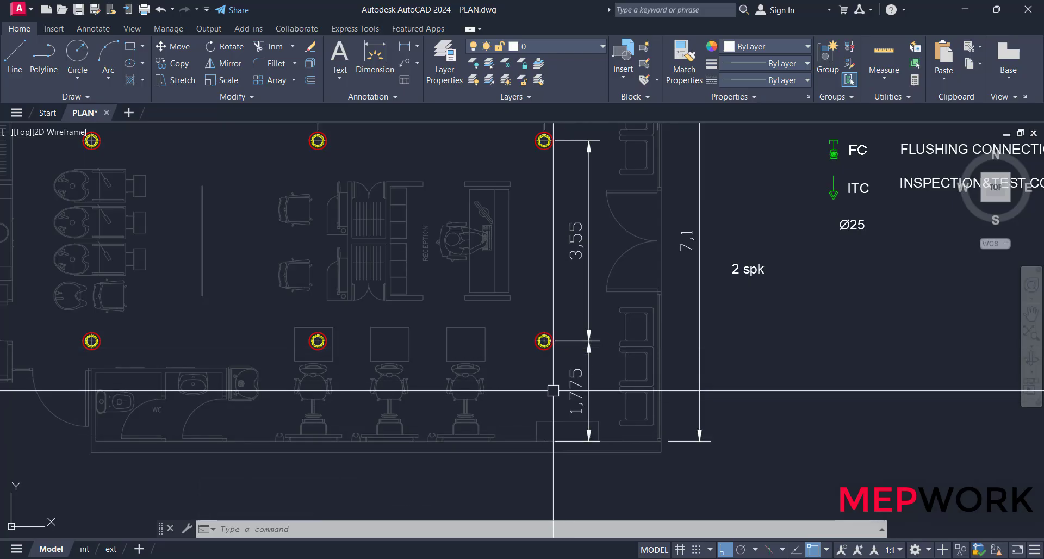
# Draw a coverage circle of radius 2.3 centred on the upper-right sprinkler
pyautogui.scroll(-3, 557, 272)
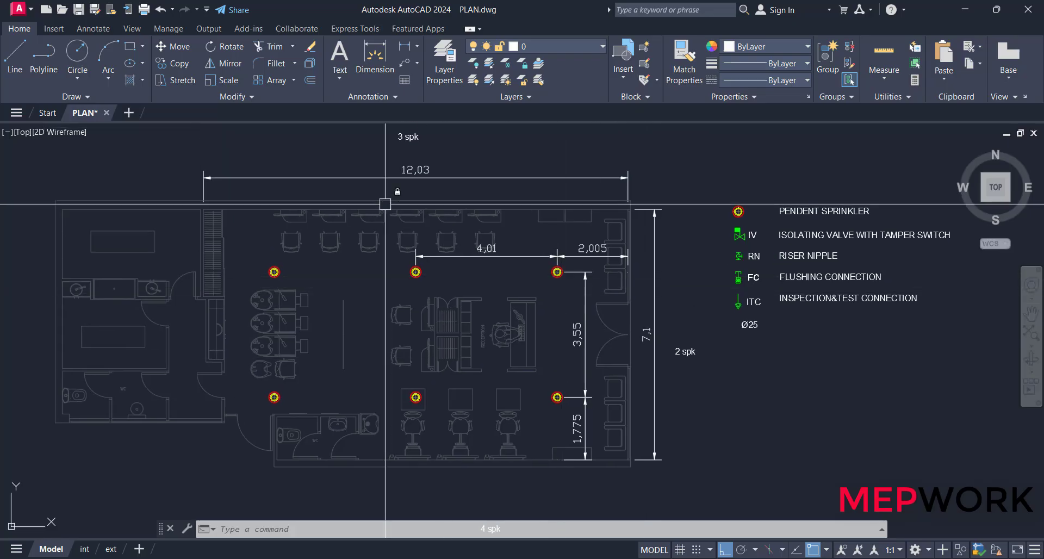
pyautogui.click(70, 53)
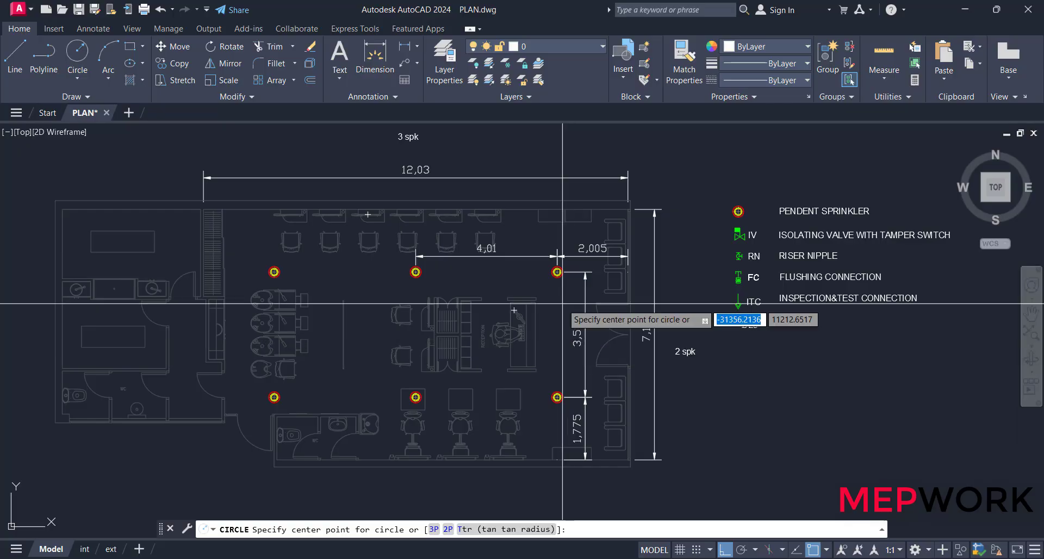
pyautogui.click(557, 271)
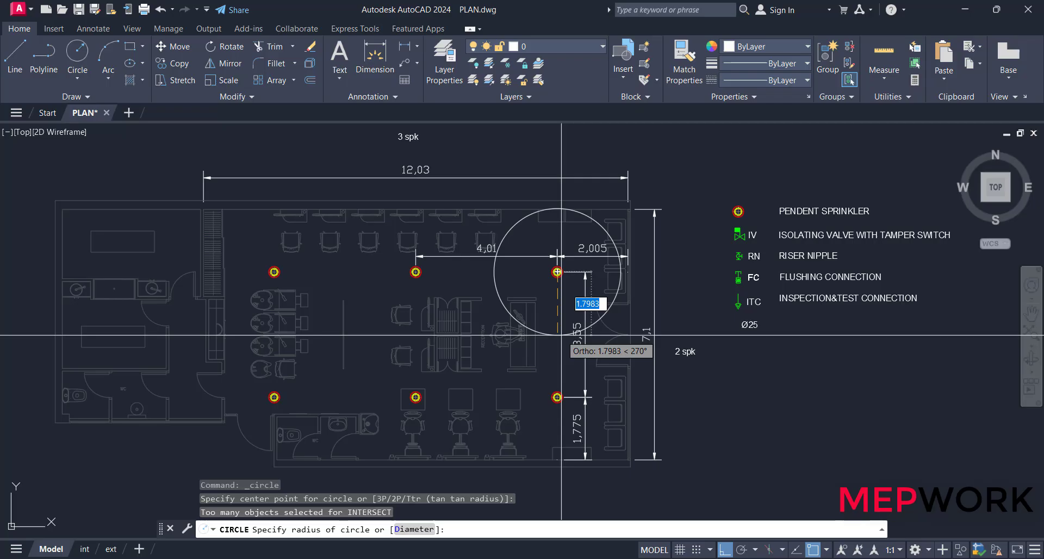
pyautogui.write('2.3')
pyautogui.press('Return')
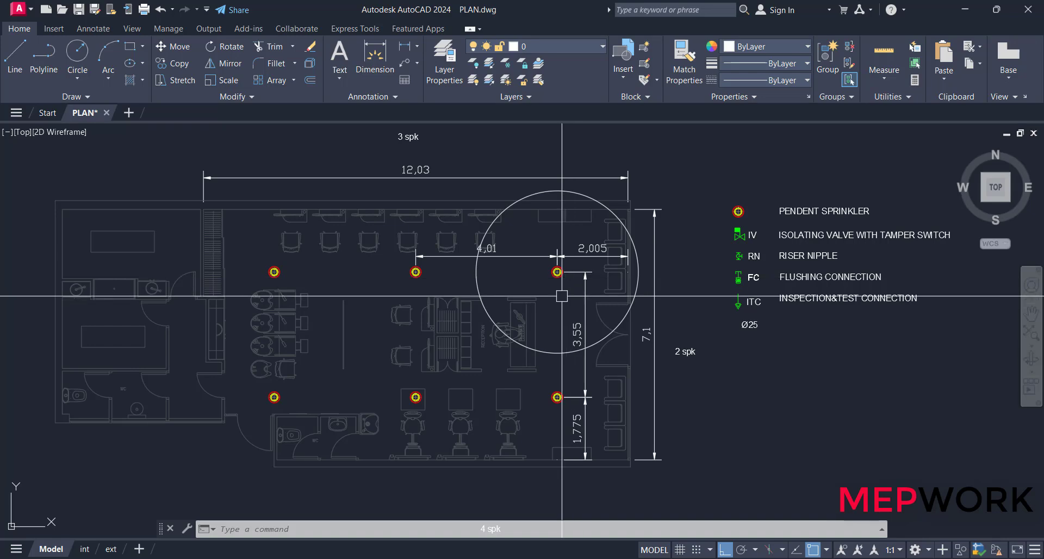
pyautogui.press('Escape')
pyautogui.press('Escape')
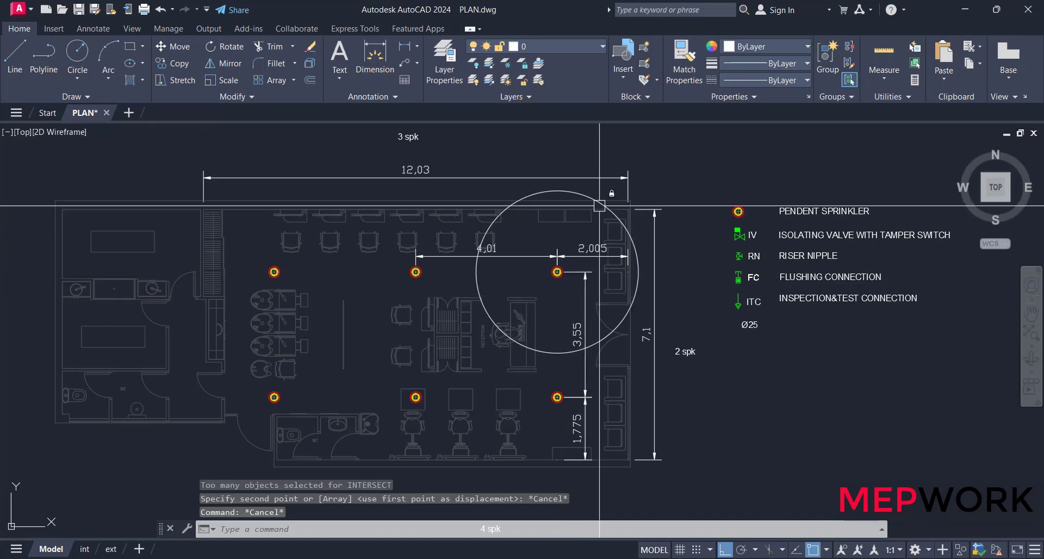
# Copy the coverage circle from the upper-right sprinkler's centre to the centres of the other five sprinklers
pyautogui.click(600, 204)
pyautogui.write('co')
pyautogui.press('Return')
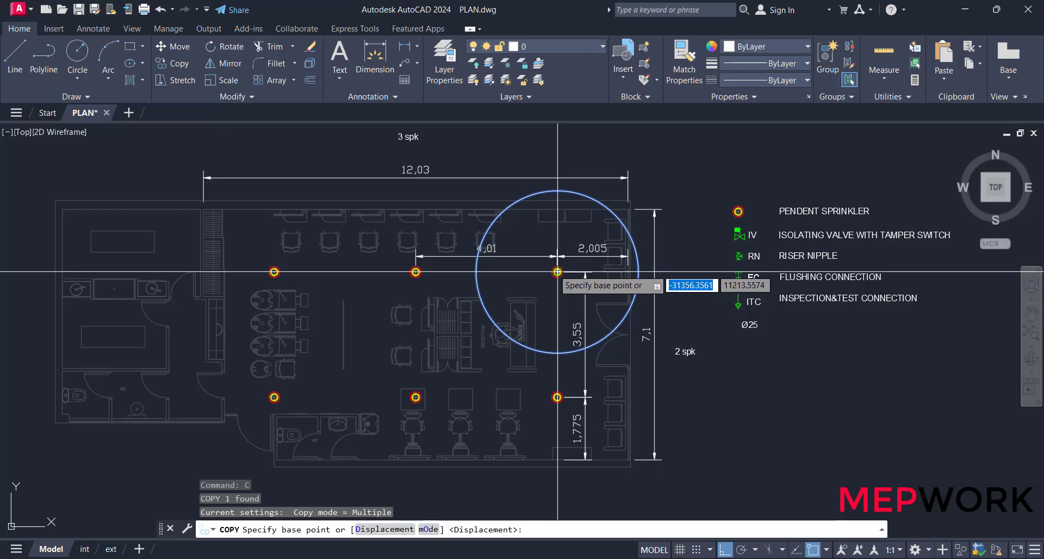
pyautogui.click(557, 272)
pyautogui.click(557, 397)
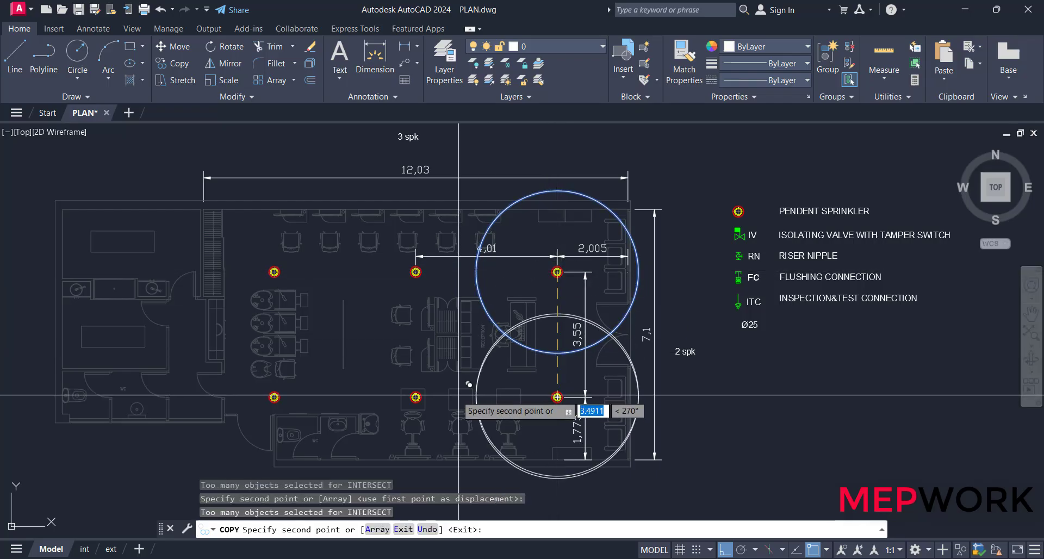
pyautogui.click(415, 397)
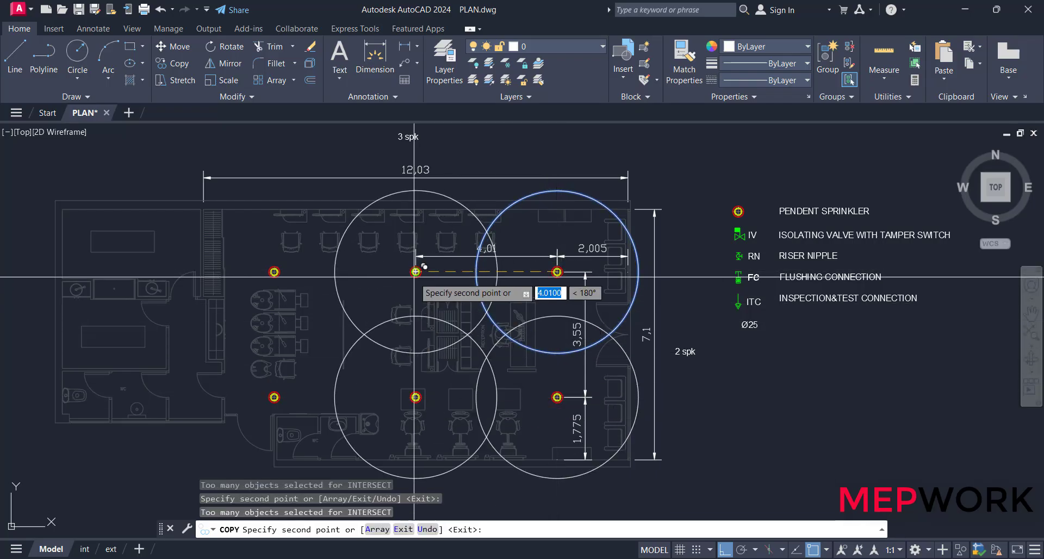
pyautogui.click(415, 272)
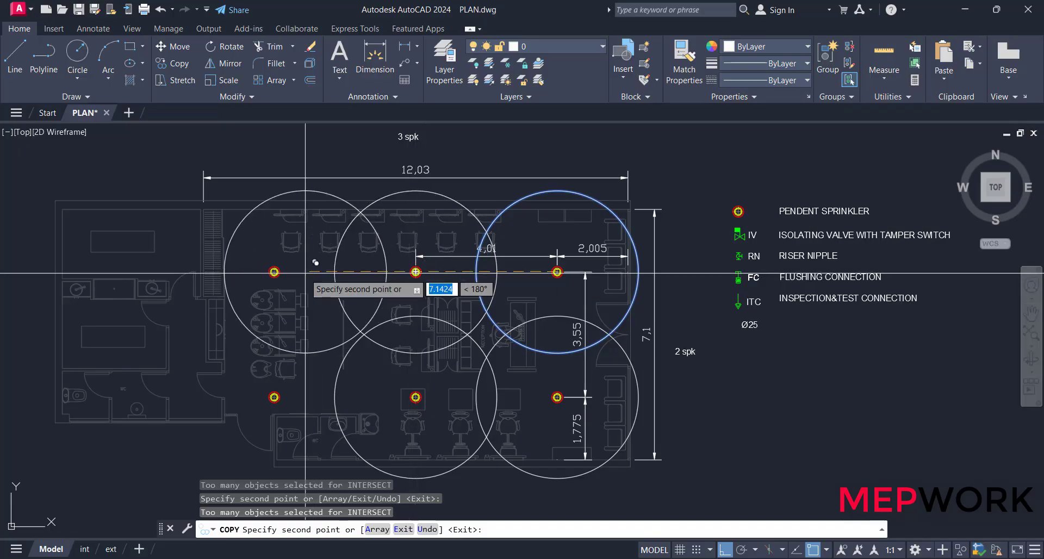
pyautogui.click(274, 272)
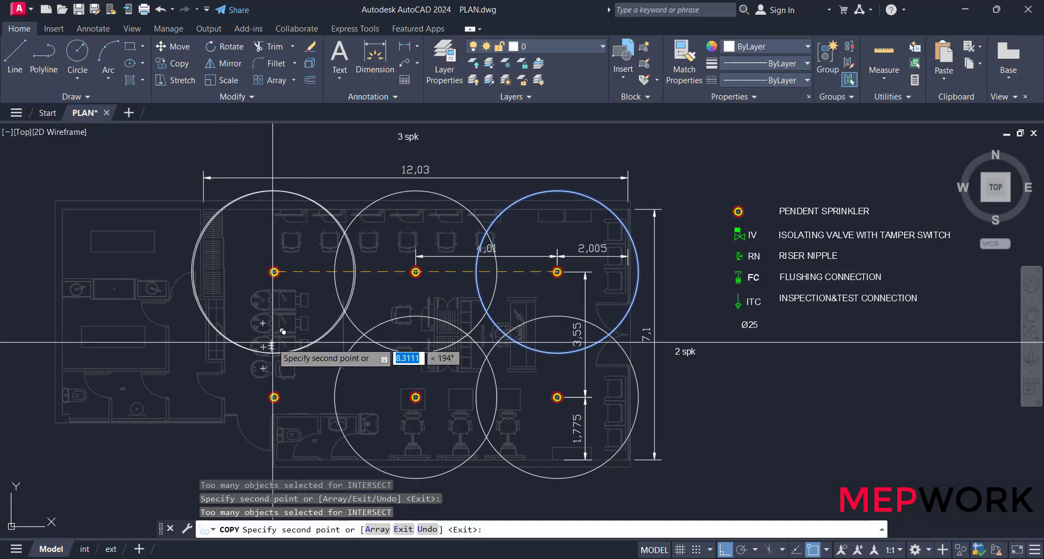
pyautogui.click(274, 397)
pyautogui.press('Escape')
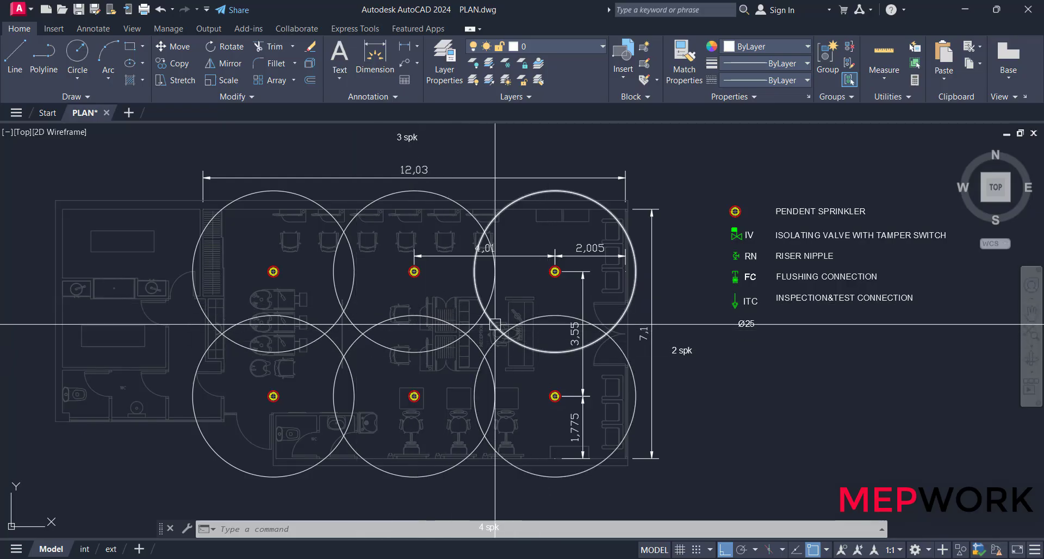
pyautogui.press('Escape')
# Erase all six coverage circles around the salon's sprinklers
pyautogui.click(491, 296)
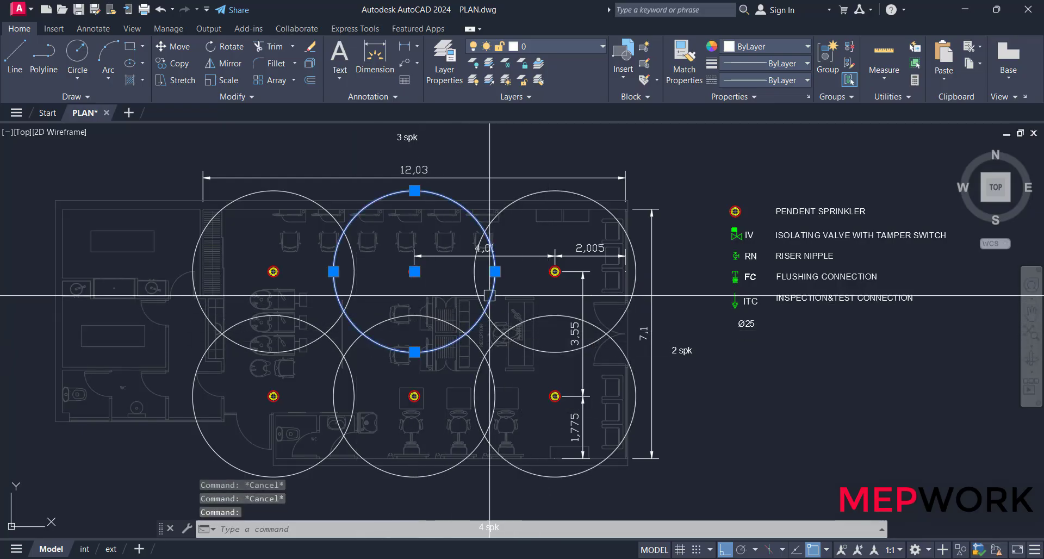
pyautogui.click(480, 290)
pyautogui.click(326, 334)
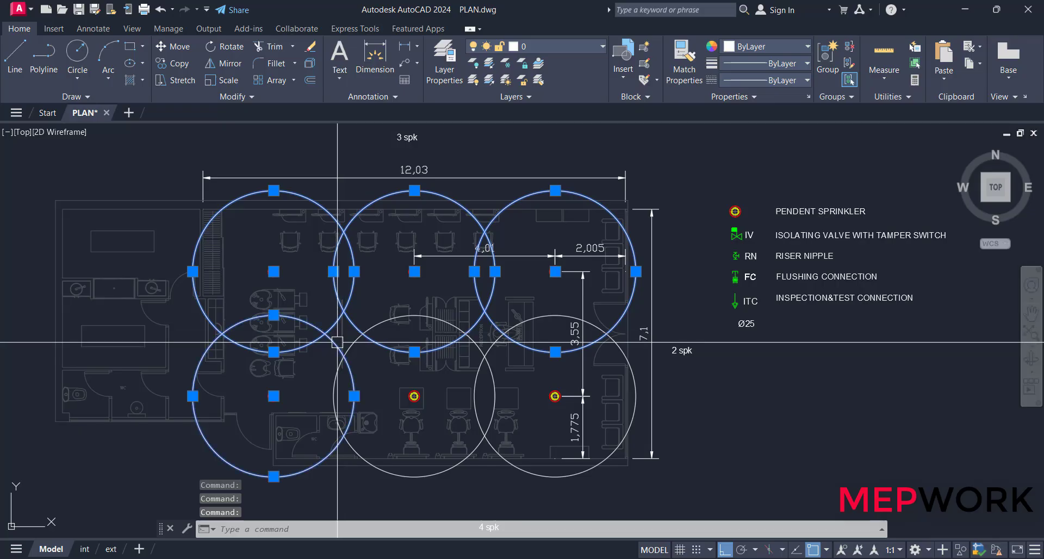
pyautogui.click(457, 327)
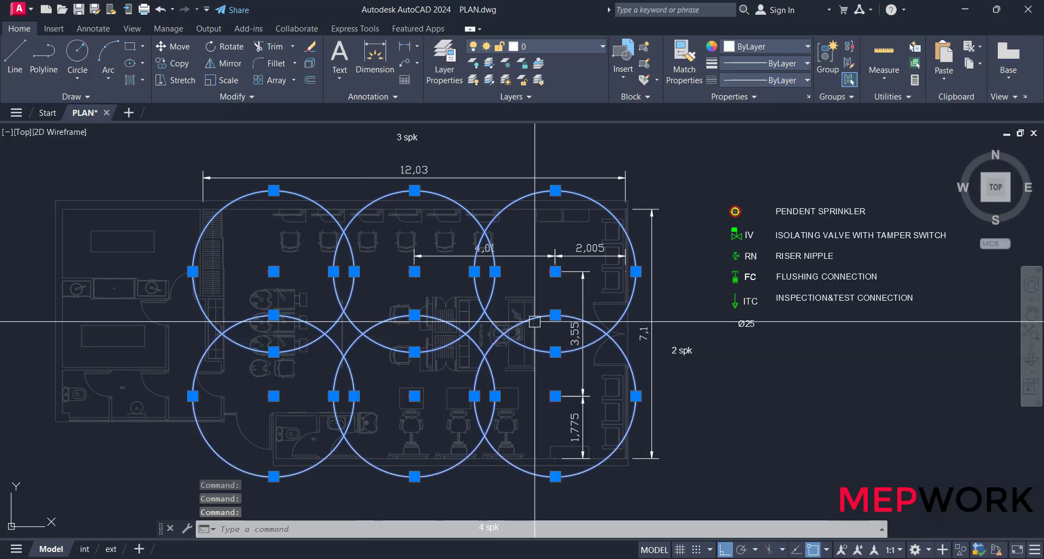
pyautogui.write('e')
pyautogui.press('Return')
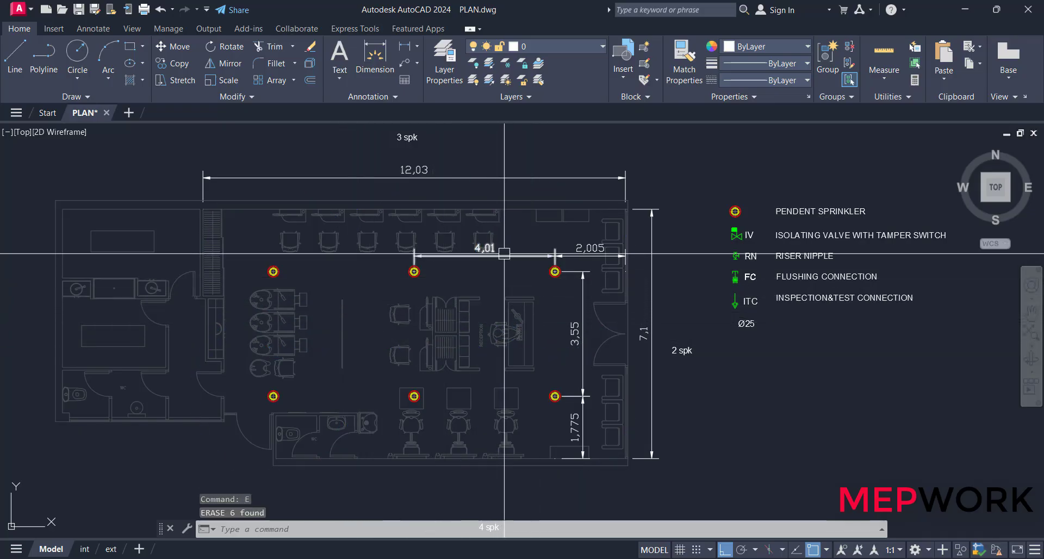
# Delete the four sprinkler spacing and wall-distance dimensions, keeping the salon's overall length and width dimensions
pyautogui.click(504, 254)
pyautogui.click(587, 255)
pyautogui.click(583, 309)
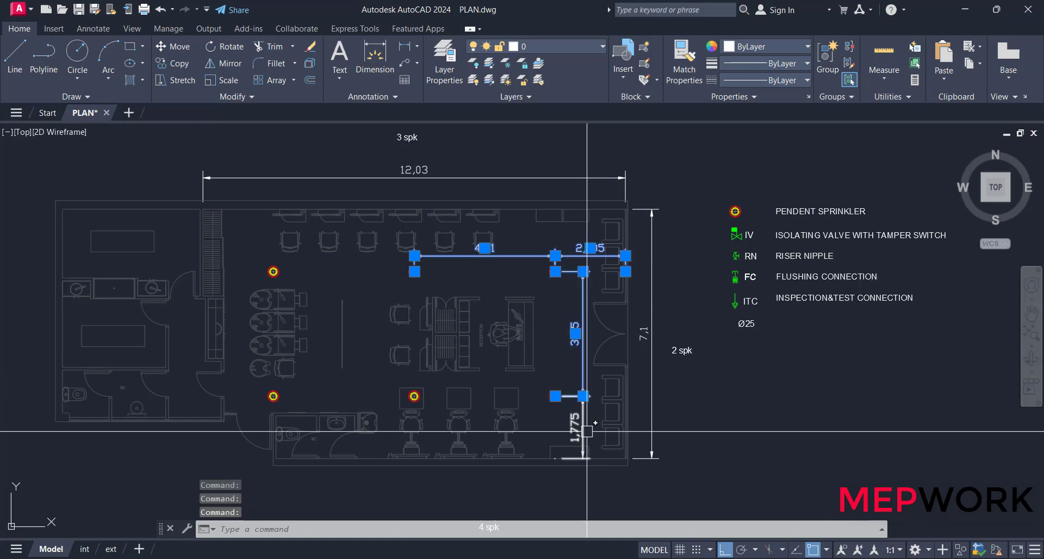
pyautogui.press('Delete')
# Copy the isolating valve symbol with its IV label from the legend into the upper-left room, beside the hatched shaft, with Ortho off
pyautogui.scroll(2, 417, 261)
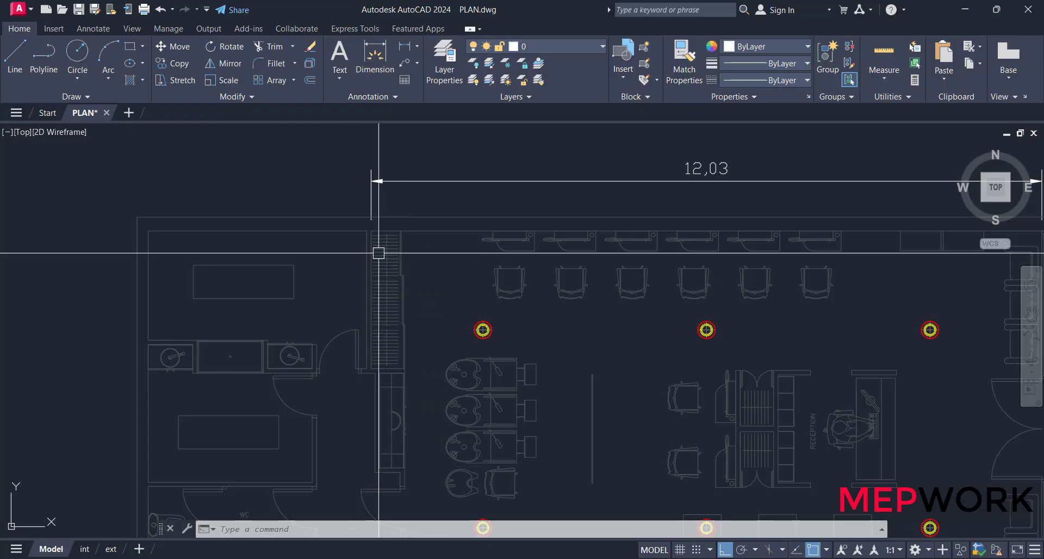
pyautogui.scroll(-3, 414, 255)
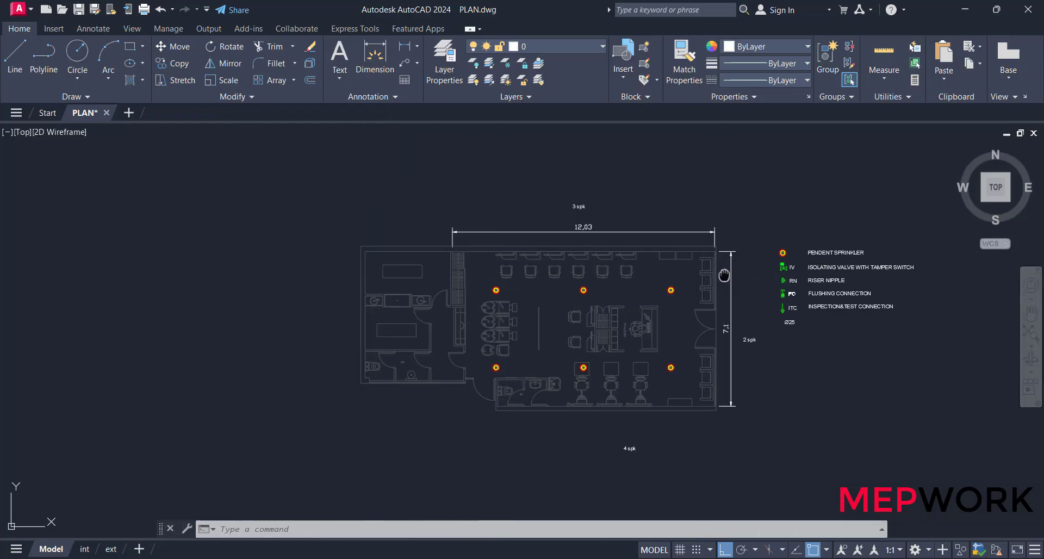
pyautogui.scroll(4, 788, 266)
pyautogui.click(580, 254)
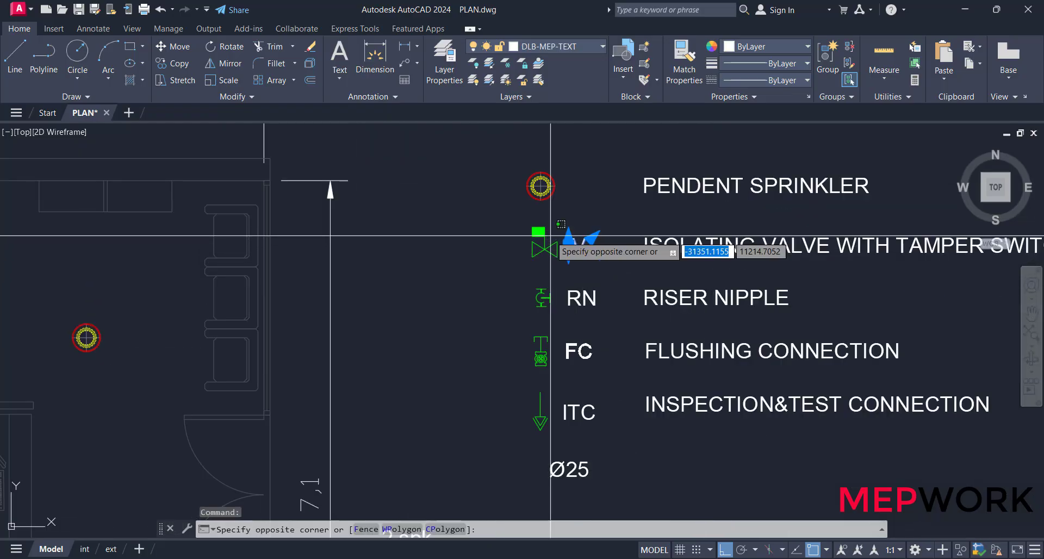
pyautogui.click(551, 235)
pyautogui.write('co')
pyautogui.press('Return')
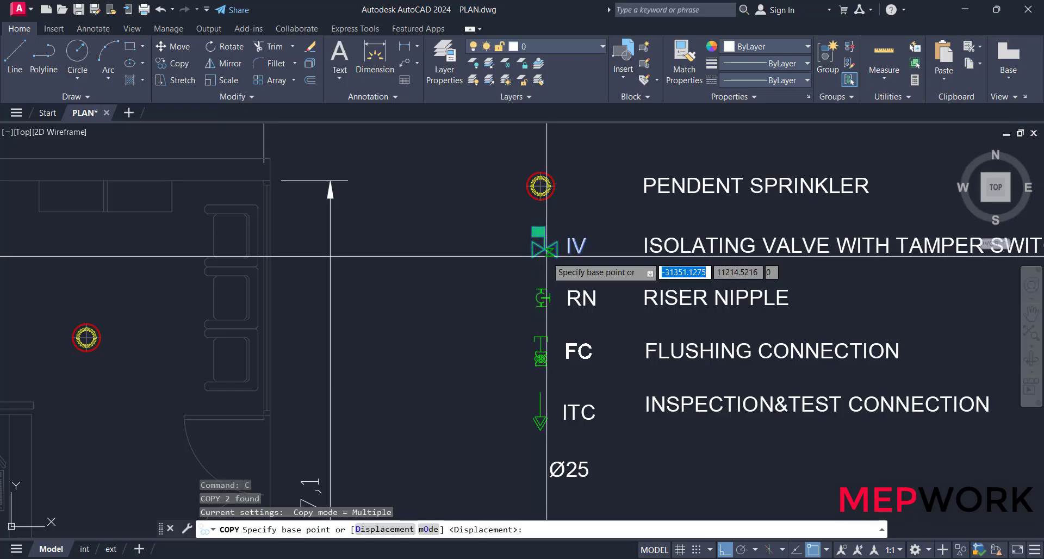
pyautogui.click(544, 249)
pyautogui.scroll(-6, 631, 272)
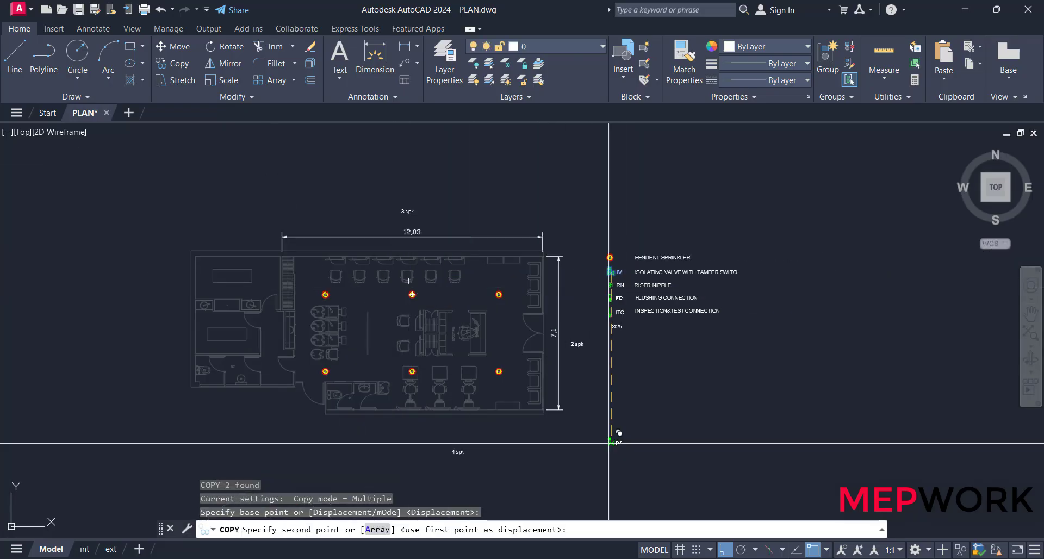
pyautogui.click(724, 549)
pyautogui.scroll(7, 279, 256)
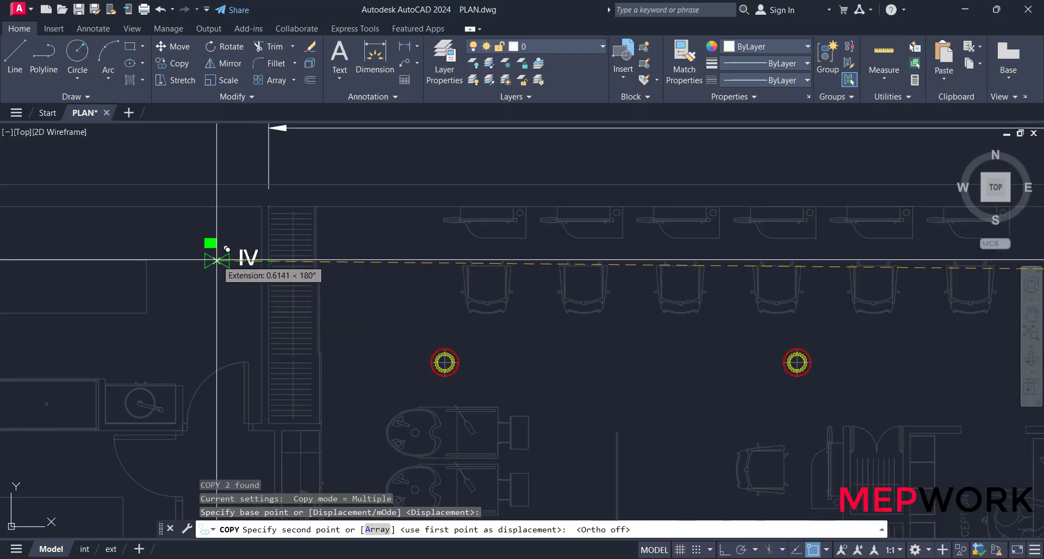
pyautogui.click(211, 260)
pyautogui.press('Escape')
pyautogui.press('Escape')
pyautogui.press('Escape')
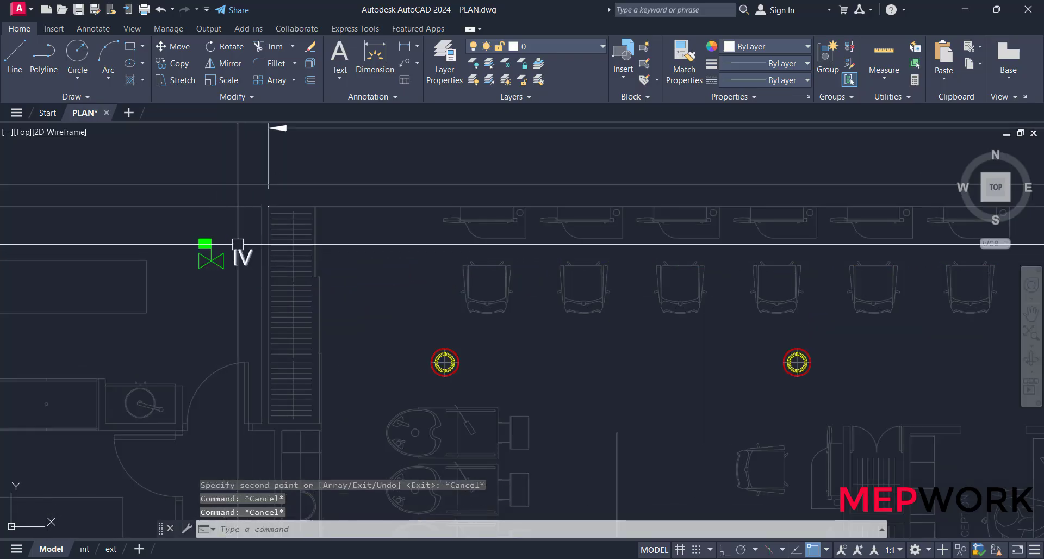
# Draw the main pipe as a horizontal polyline from the isolating valve's centre to just past the right sprinkler column, with Ortho on
pyautogui.moveTo(305, 275); pyautogui.dragTo(340, 273, button='middle')
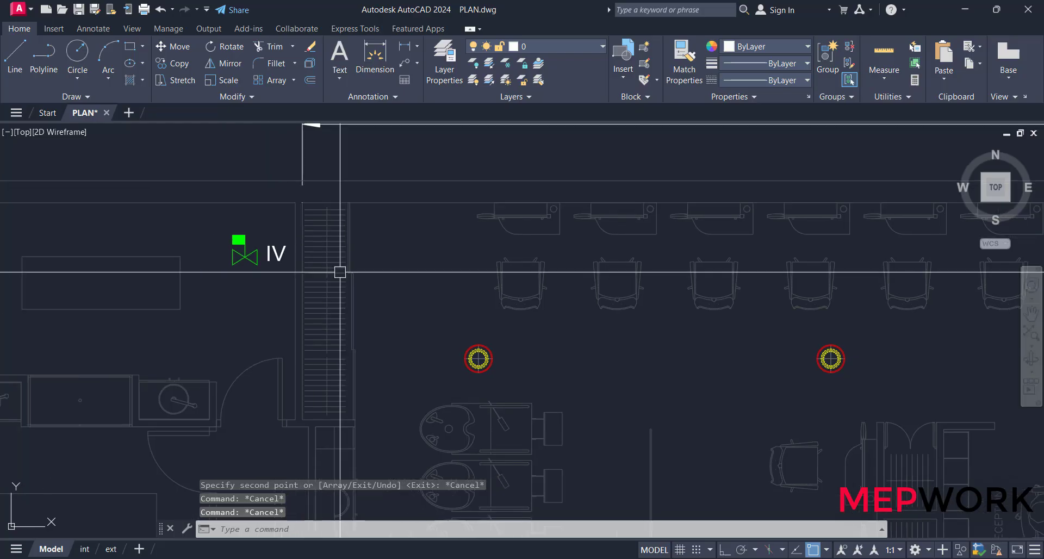
pyautogui.write('pl')
pyautogui.press('Return')
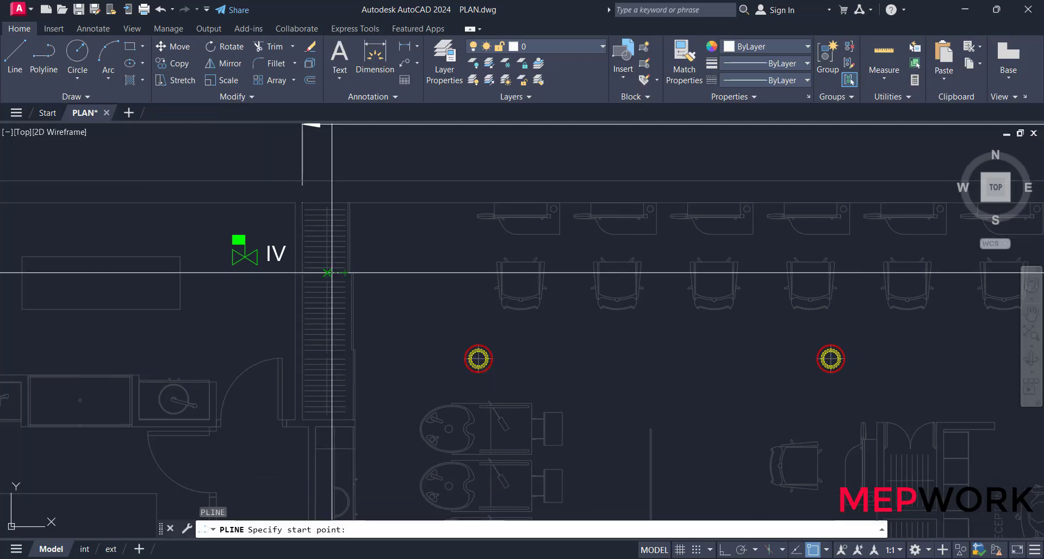
pyautogui.scroll(5, 313, 272)
pyautogui.moveTo(248, 264); pyautogui.dragTo(390, 261, button='middle')
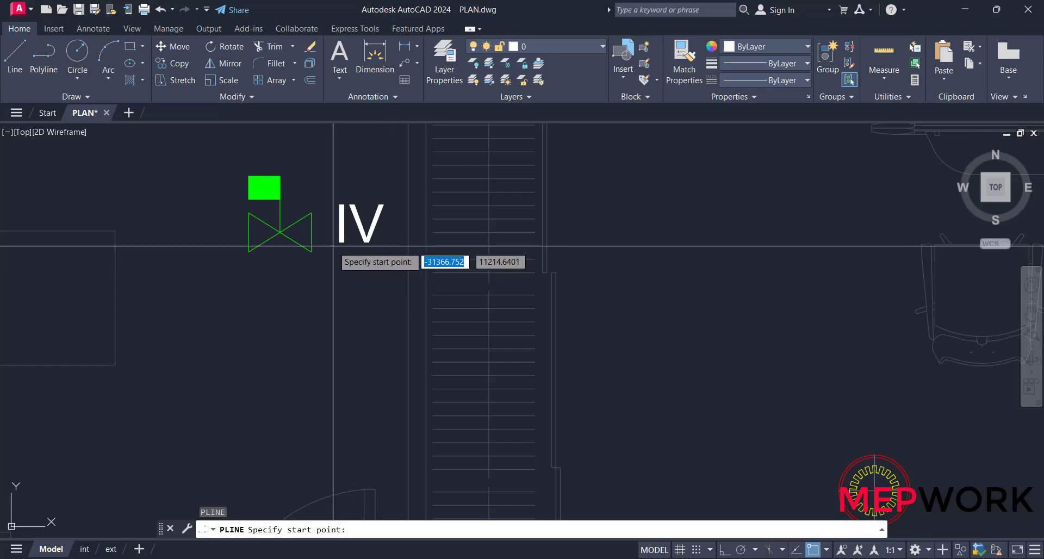
pyautogui.click(279, 233)
pyautogui.scroll(-5, 280, 233)
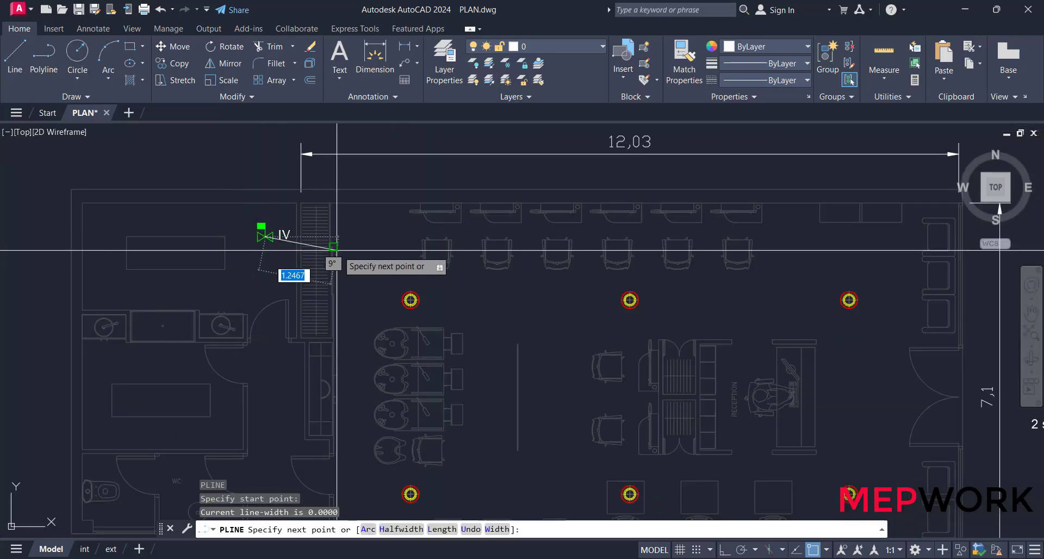
pyautogui.click(724, 550)
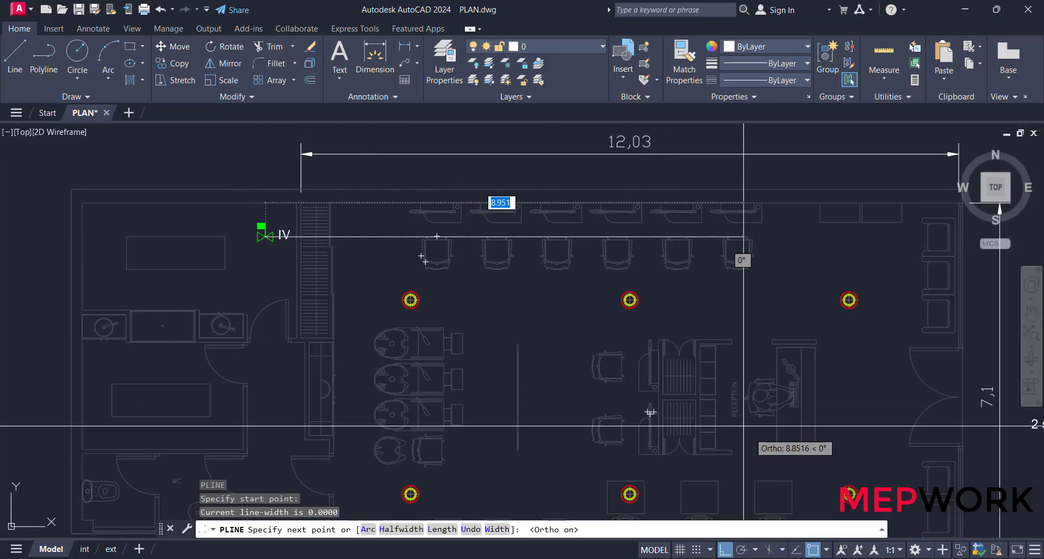
pyautogui.click(892, 243)
pyautogui.press('Escape')
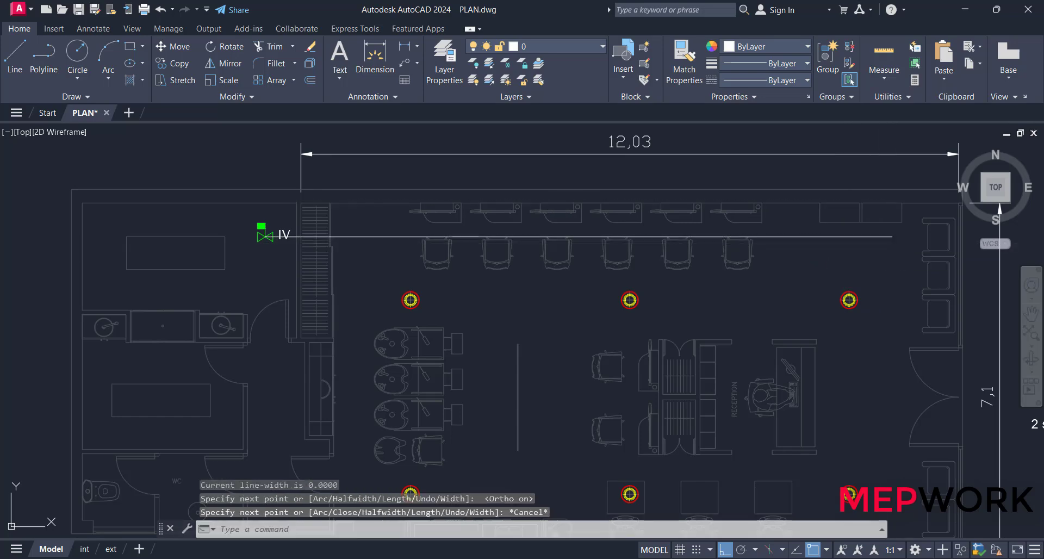
# Draw a vertical branch polyline from the lower-right sprinkler through the upper-right one to the main pipe
pyautogui.moveTo(858, 293); pyautogui.dragTo(794, 241, button='middle')
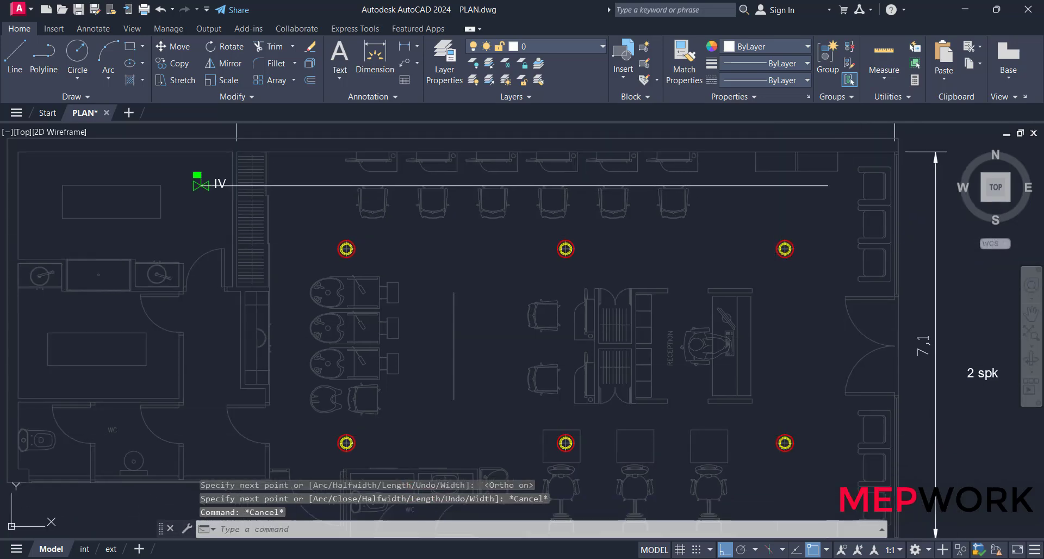
pyautogui.press('space')
pyautogui.click(784, 442)
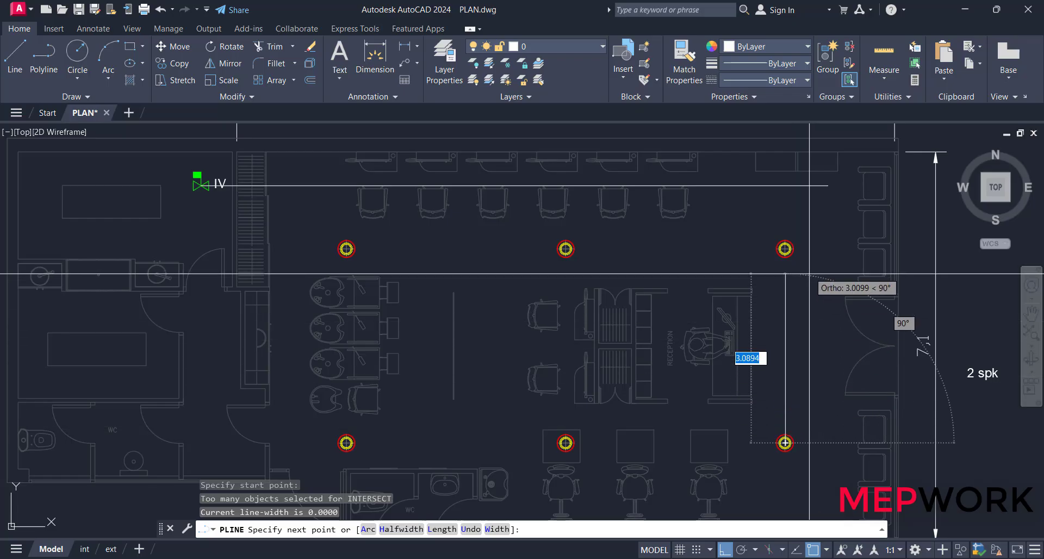
pyautogui.click(790, 187)
pyautogui.press('Escape')
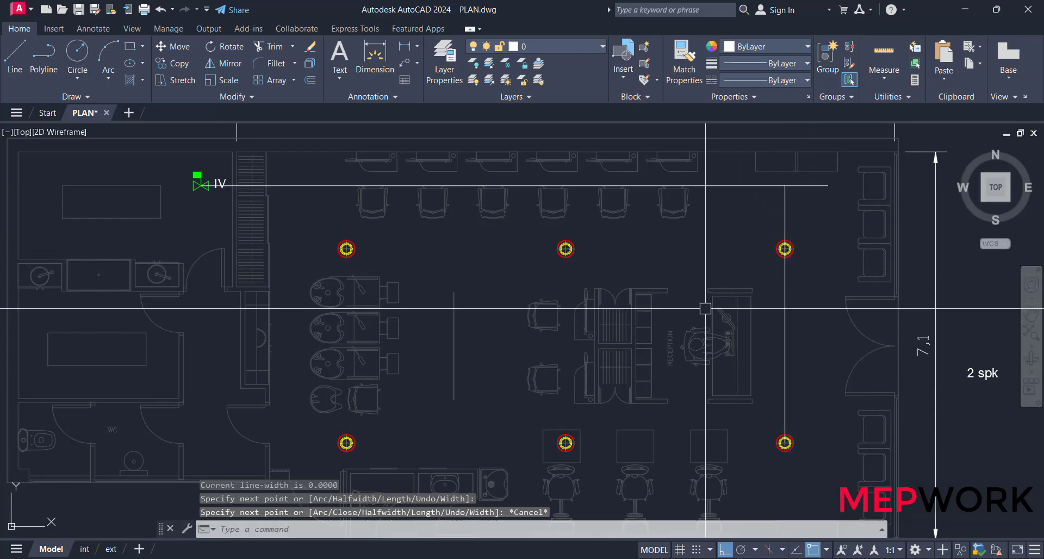
# Draw vertical branch polylines from the lower-middle and lower-left sprinklers up to the main pipe
pyautogui.press('space')
pyautogui.click(566, 443)
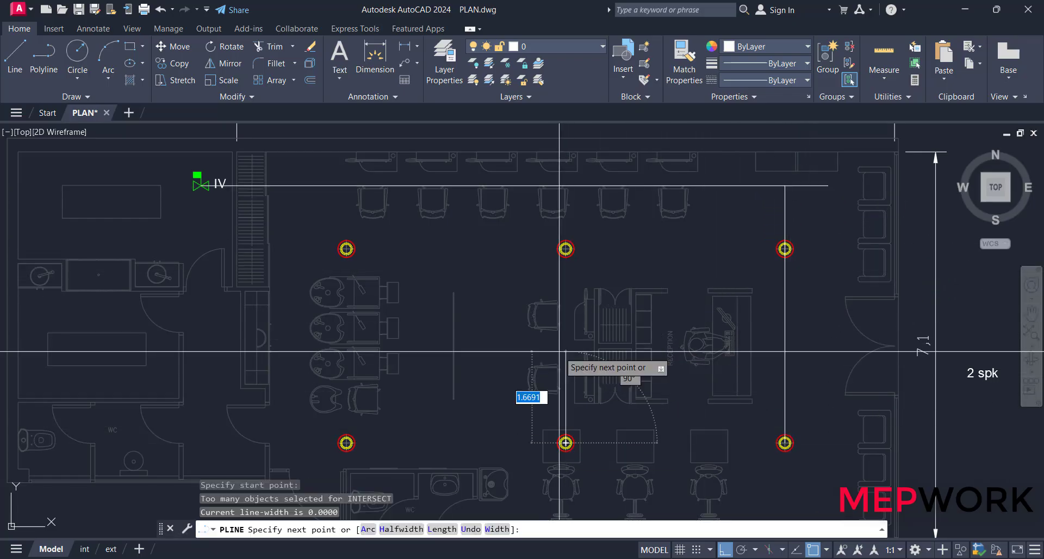
pyautogui.click(564, 184)
pyautogui.press('Escape')
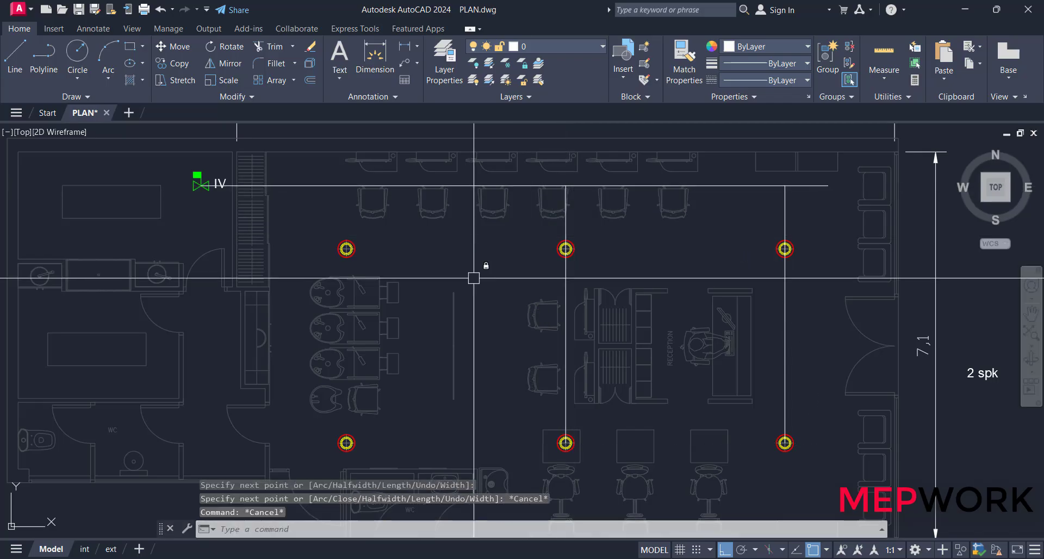
pyautogui.press('space')
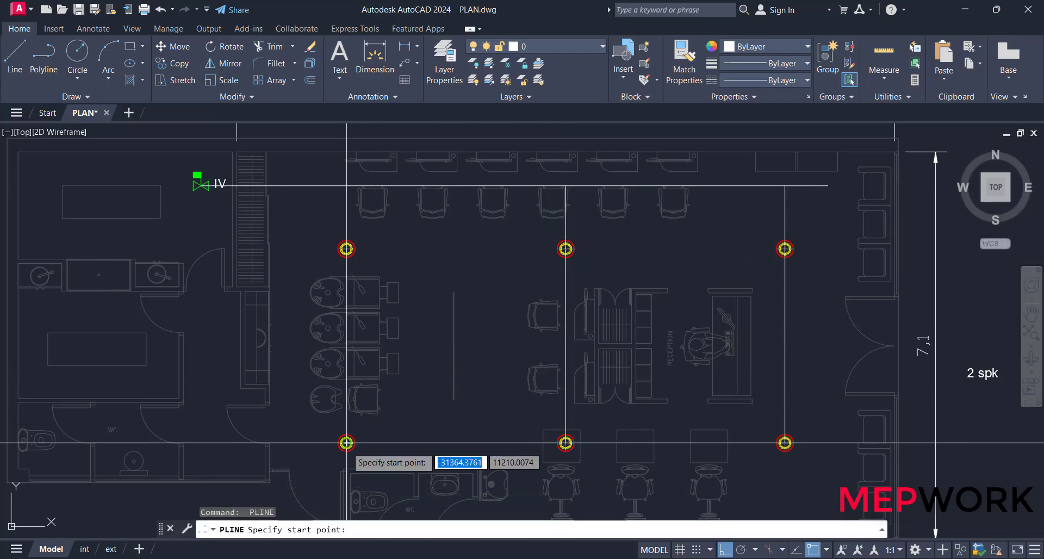
pyautogui.click(347, 443)
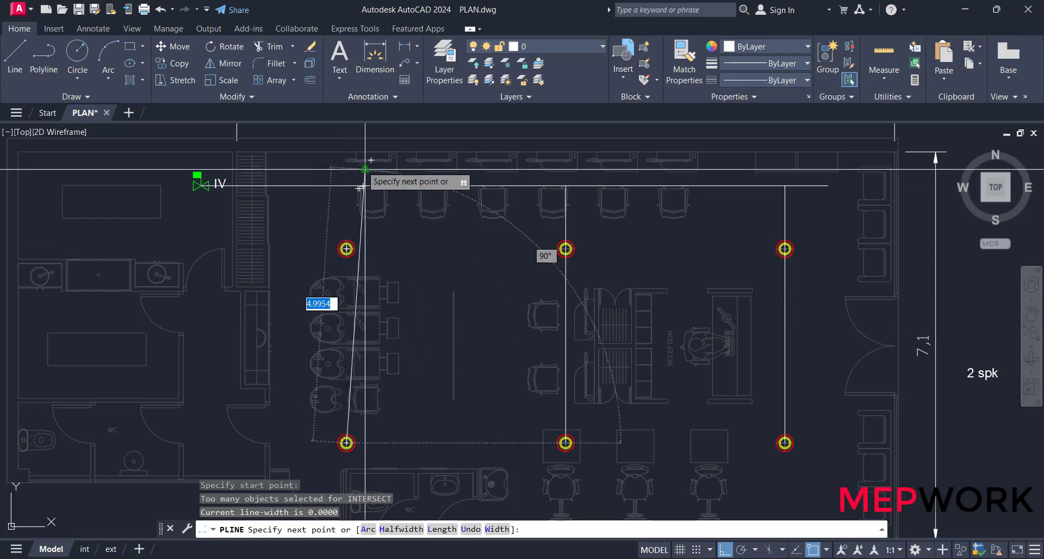
pyautogui.click(346, 185)
pyautogui.press('Escape')
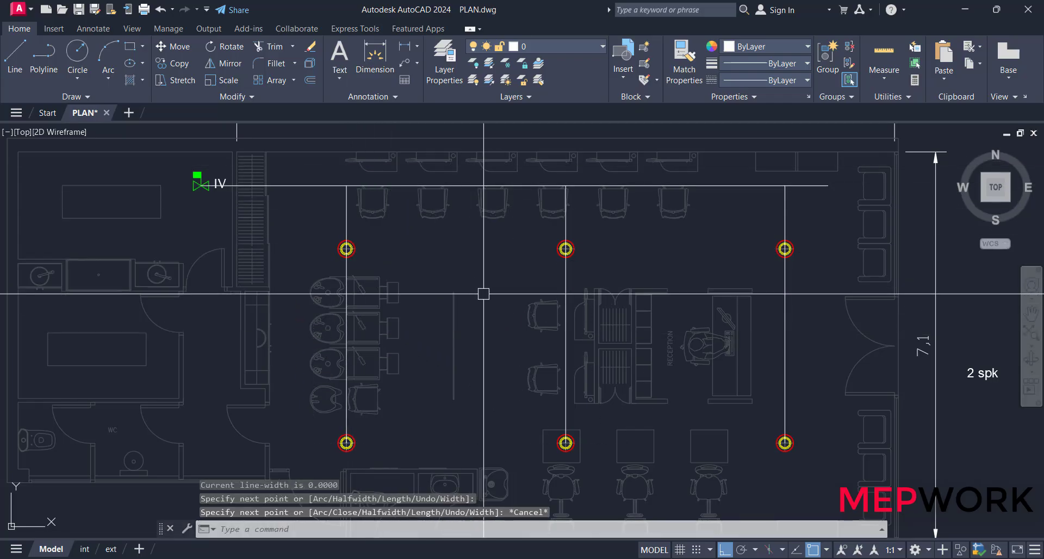
# Set the global width of the main pipe and the three branch polylines to 0.01
pyautogui.scroll(-5, 483, 293)
pyautogui.scroll(3, 622, 333)
pyautogui.write('p')
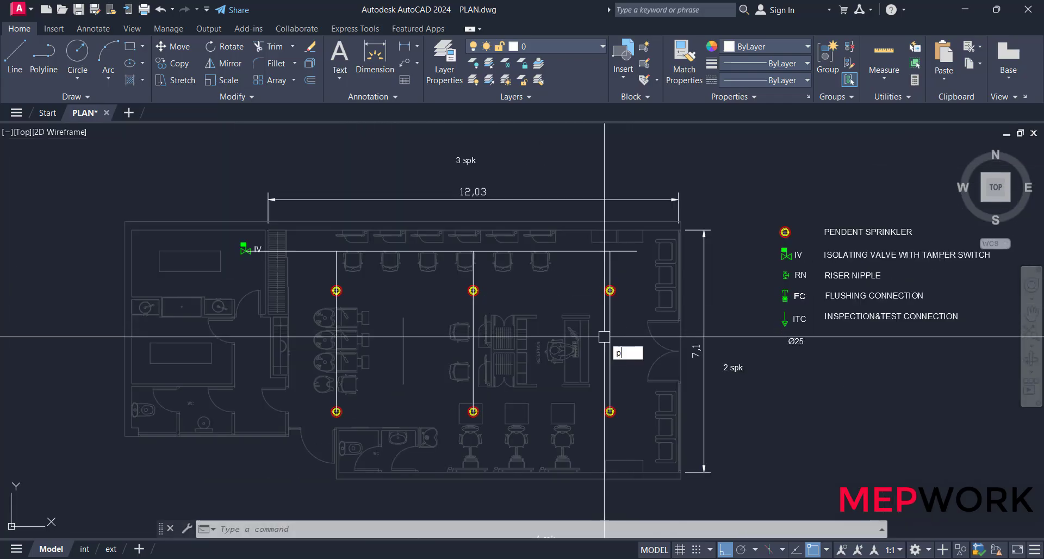
pyautogui.write('r')
pyautogui.press('Return')
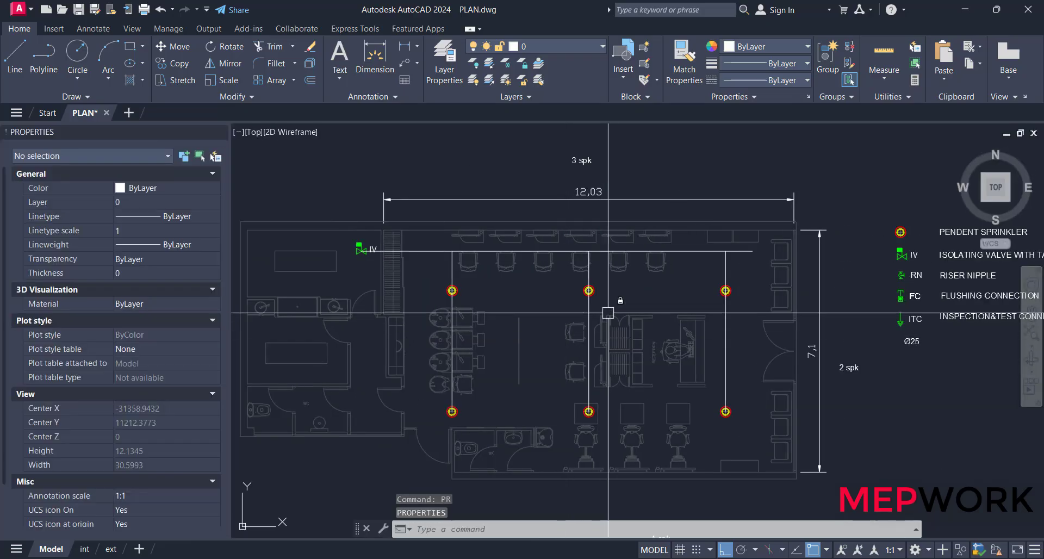
pyautogui.click(728, 321)
pyautogui.click(674, 251)
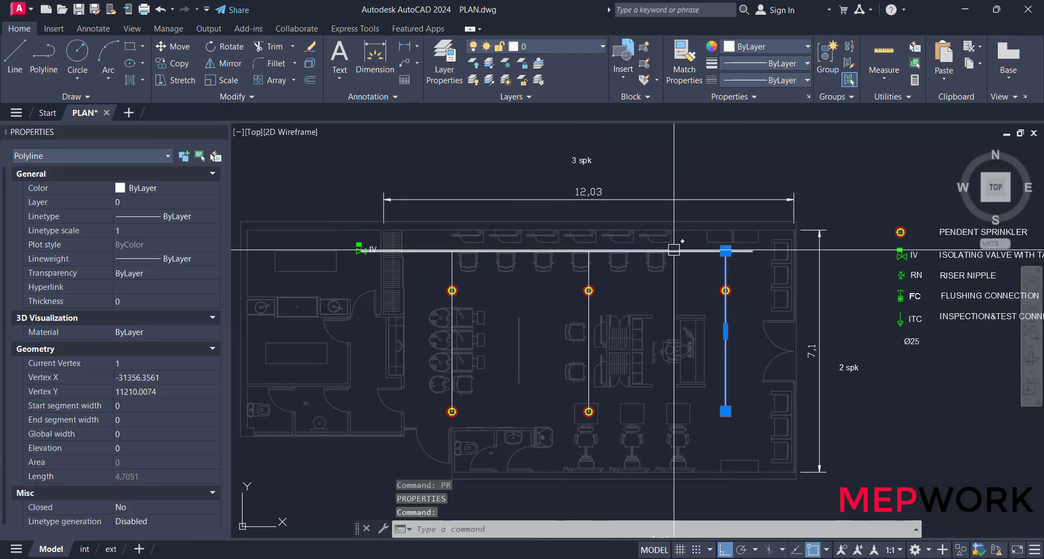
pyautogui.click(589, 323)
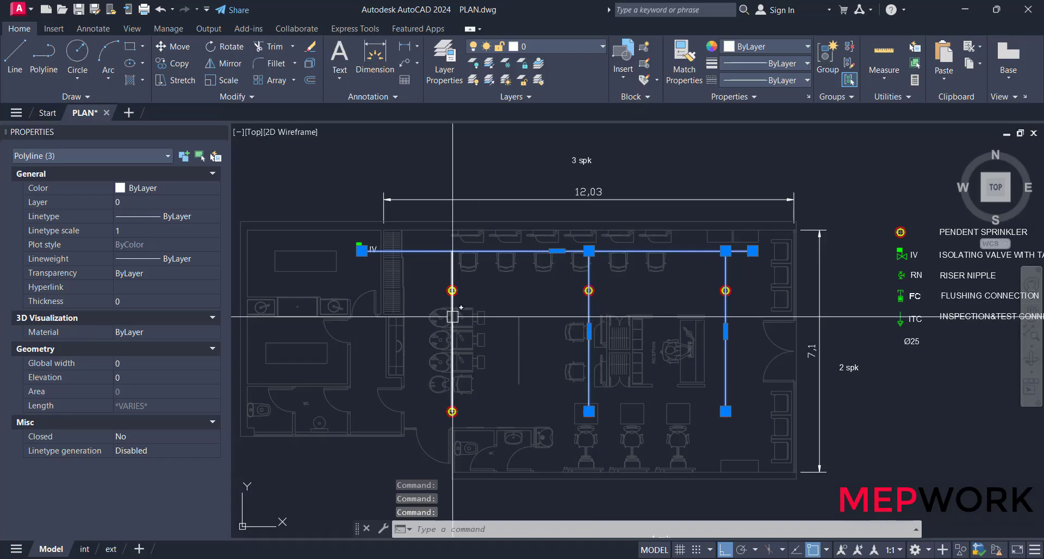
pyautogui.click(453, 316)
pyautogui.click(150, 363)
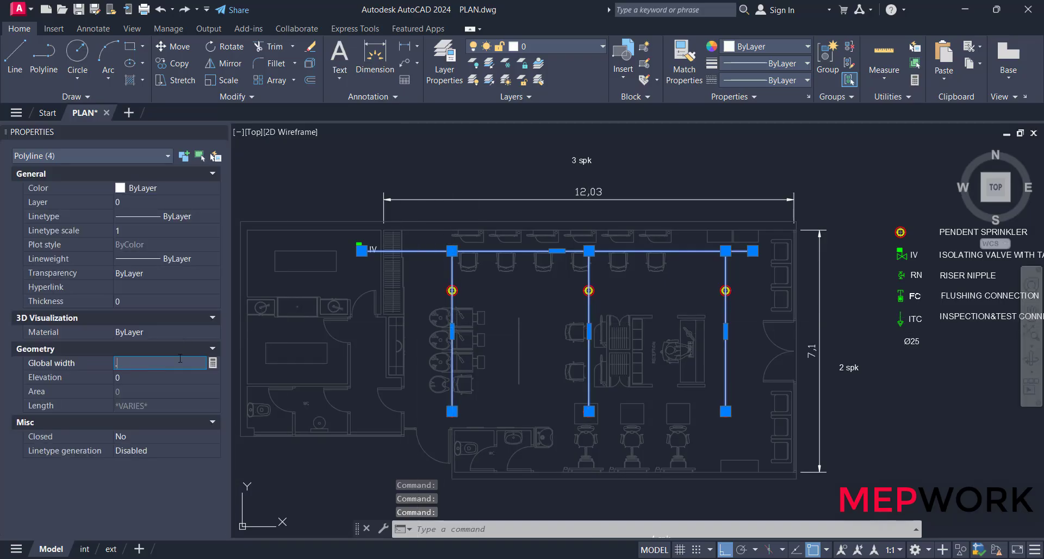
pyautogui.write('0.01')
pyautogui.press('Return')
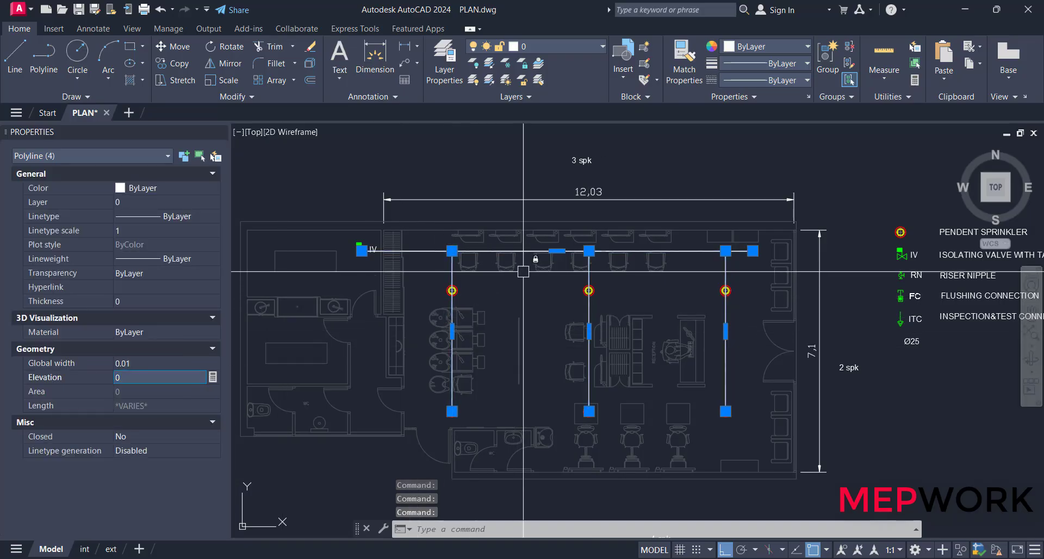
# Increase the global width of the four selected pipe polylines to 0.02 and clear the selection
pyautogui.scroll(5, 532, 267)
pyautogui.scroll(-2, 536, 263)
pyautogui.click(162, 364)
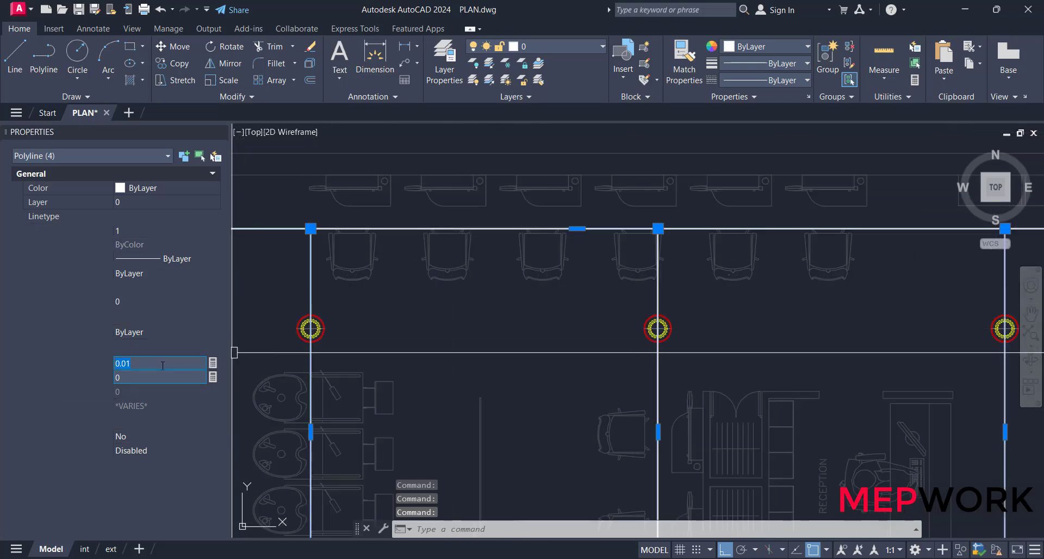
pyautogui.write('.02')
pyautogui.press('Return')
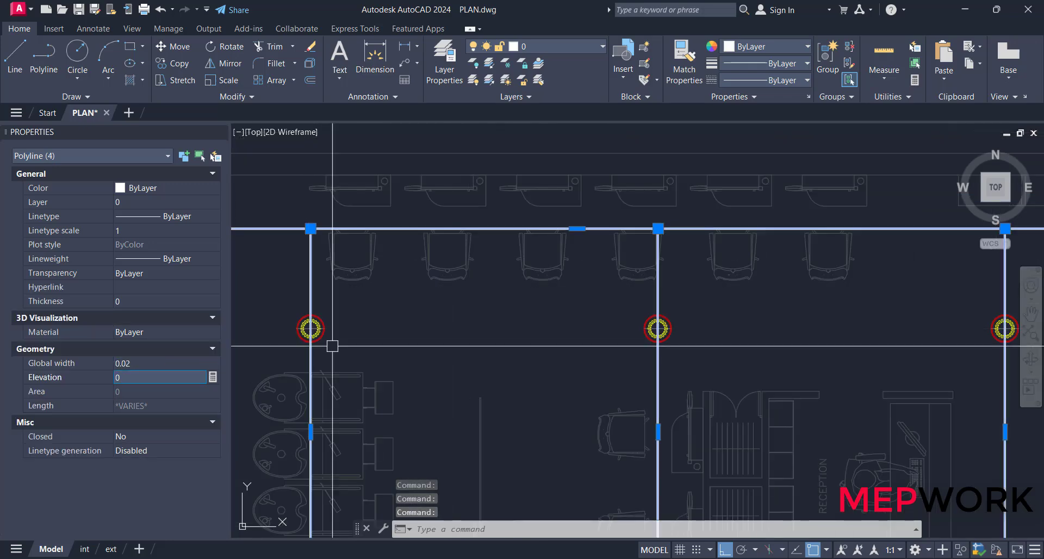
pyautogui.press('Escape')
pyautogui.press('Escape')
# Change the colour of the main pipe and all three branch polylines to red
pyautogui.scroll(-4, 788, 308)
pyautogui.click(803, 310)
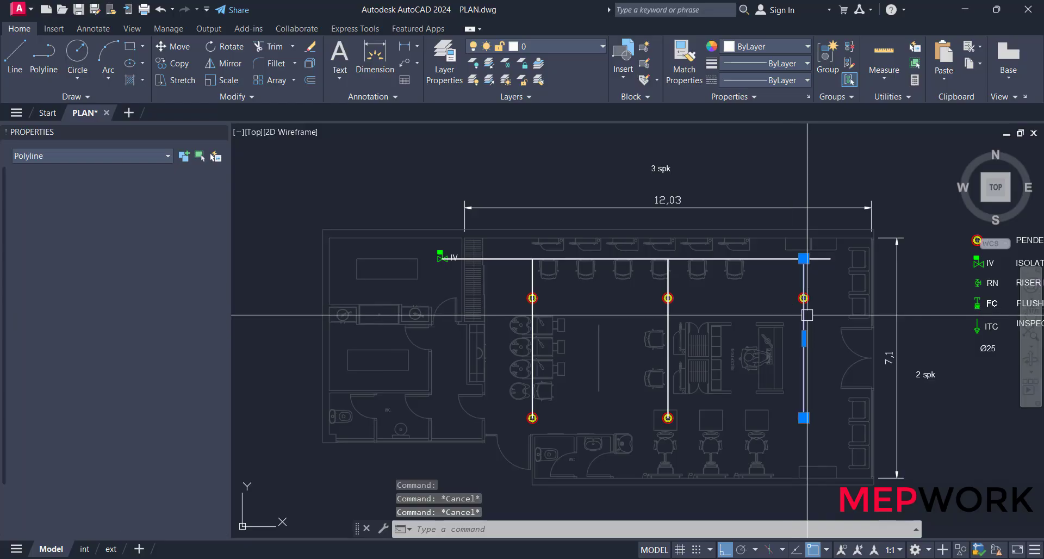
pyautogui.click(668, 316)
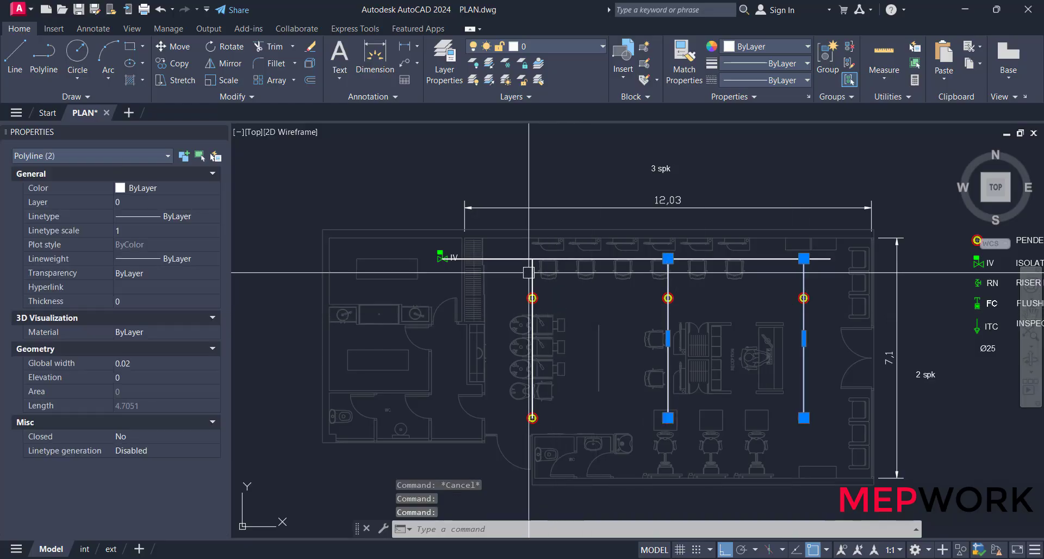
pyautogui.click(515, 259)
pyautogui.click(533, 320)
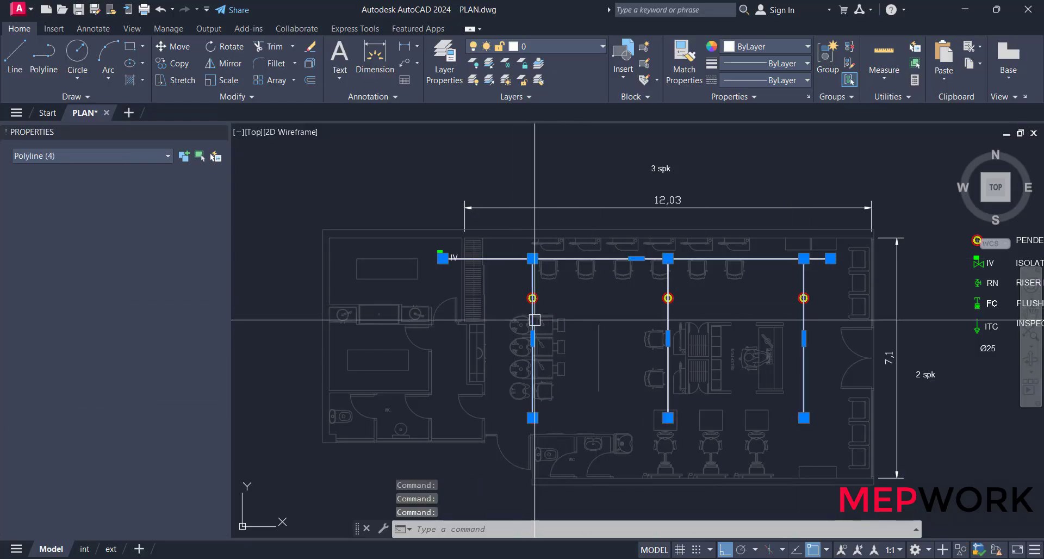
pyautogui.click(758, 48)
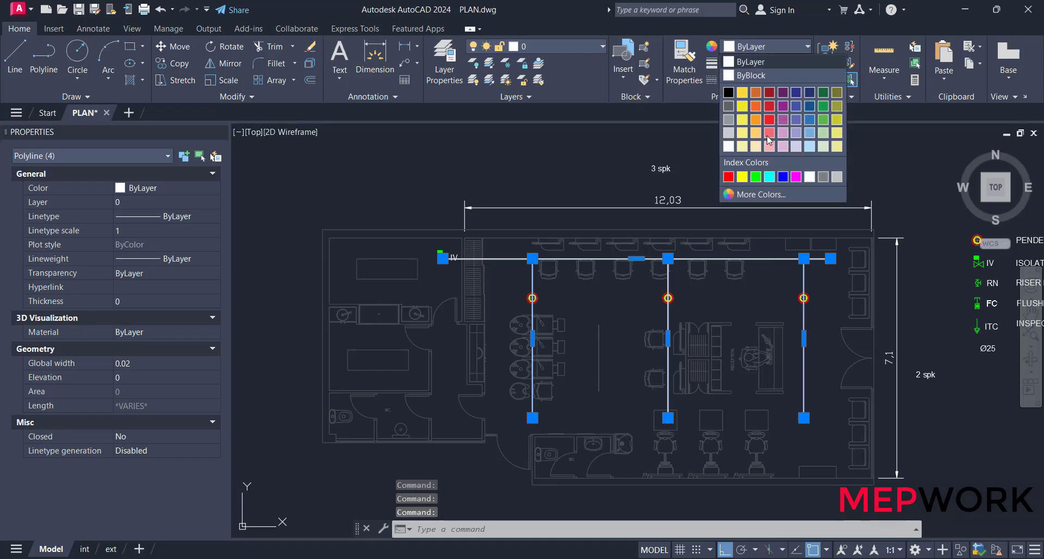
pyautogui.click(729, 175)
pyautogui.press('Escape')
pyautogui.press('Escape')
# Copy the riser nipple symbol with its RN label from the legend onto the junction of the right branch and the main pipe
pyautogui.moveTo(789, 320)
pyautogui.mouseDown(button='middle')
pyautogui.moveTo(604, 285)
pyautogui.moveTo(799, 260)
pyautogui.mouseUp(button='middle')
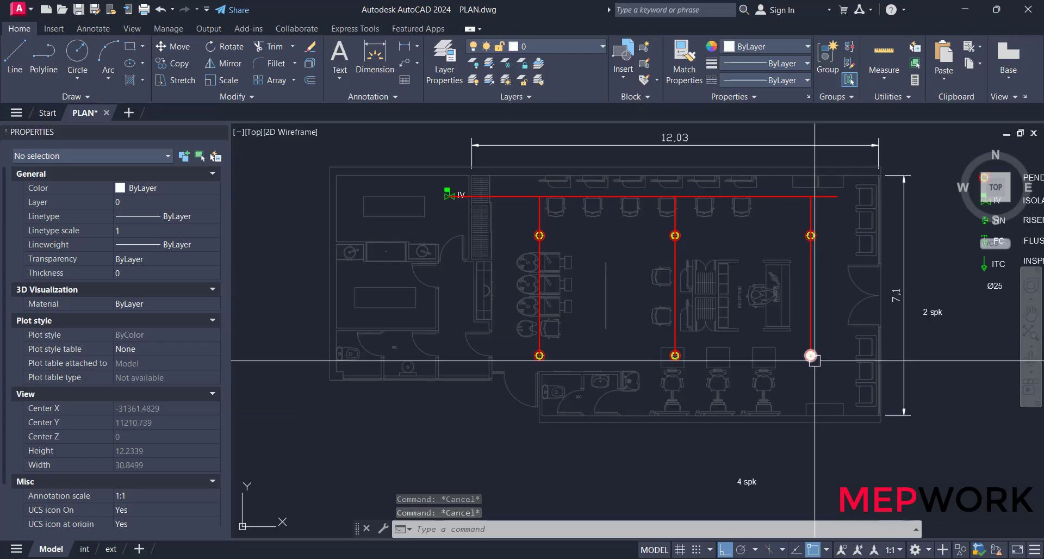
pyautogui.moveTo(729, 271); pyautogui.dragTo(702, 303, button='middle')
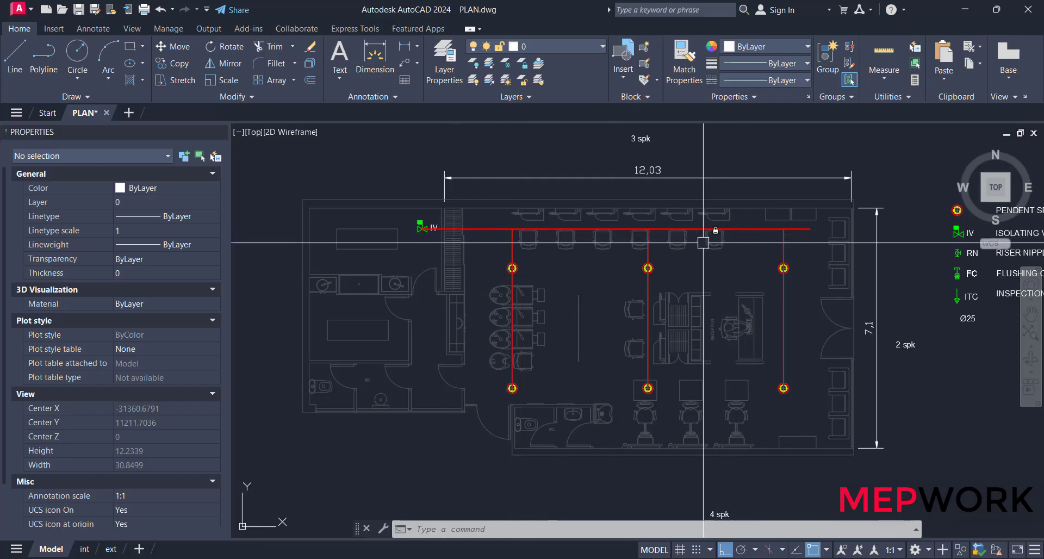
pyautogui.moveTo(832, 248); pyautogui.dragTo(667, 247, button='middle')
pyautogui.scroll(2, 808, 257)
pyautogui.scroll(2, 761, 239)
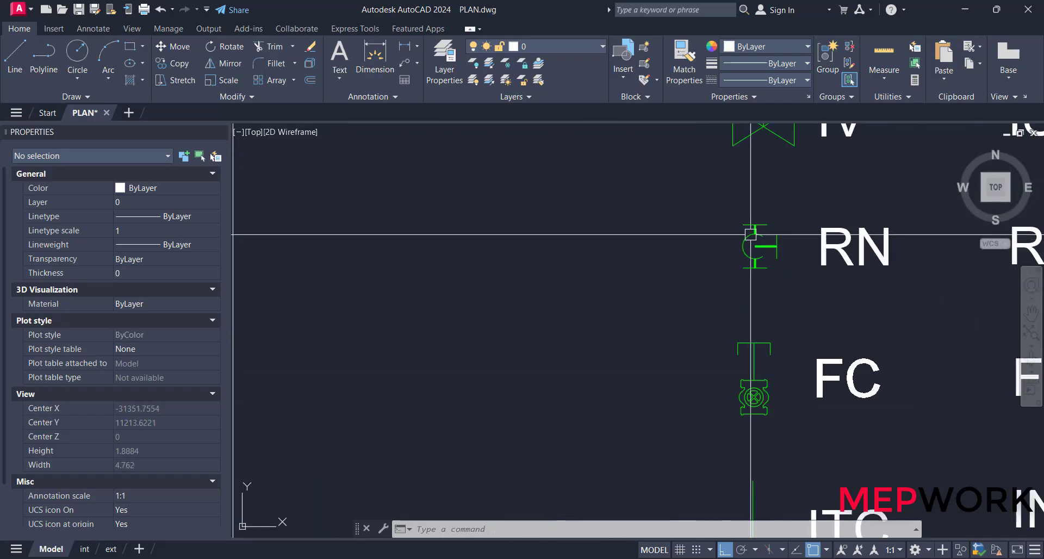
pyautogui.click(728, 215)
pyautogui.click(912, 290)
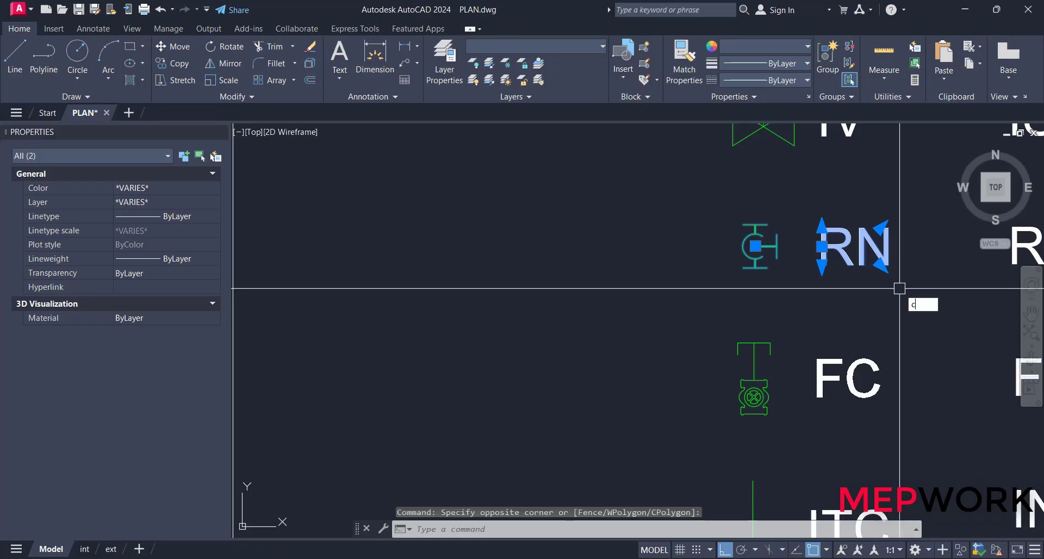
pyautogui.press('Return')
pyautogui.click(756, 246)
pyautogui.scroll(-3, 790, 292)
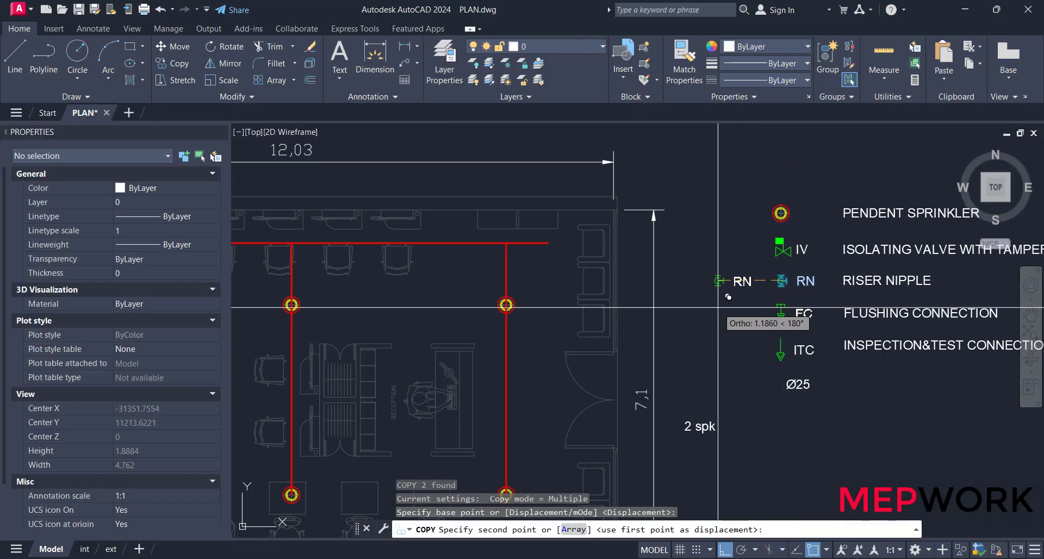
pyautogui.scroll(3, 513, 244)
pyautogui.click(506, 243)
pyautogui.press('Escape')
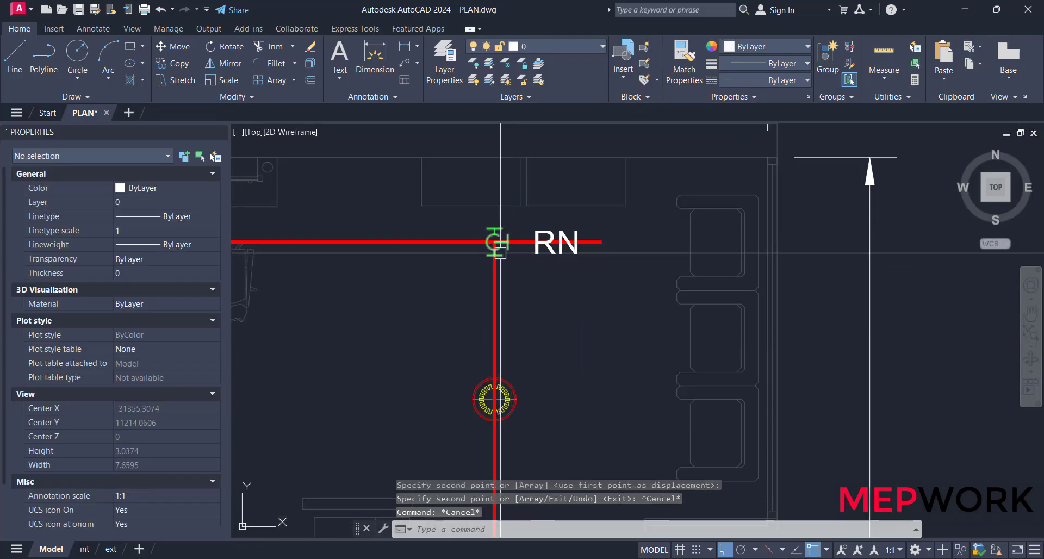
# Rotate the copied riser nipple symbol 90° clockwise about the pipe junction so it points down the right branch
pyautogui.click(499, 248)
pyautogui.scroll(3, 499, 248)
pyautogui.write('ro')
pyautogui.press('Return')
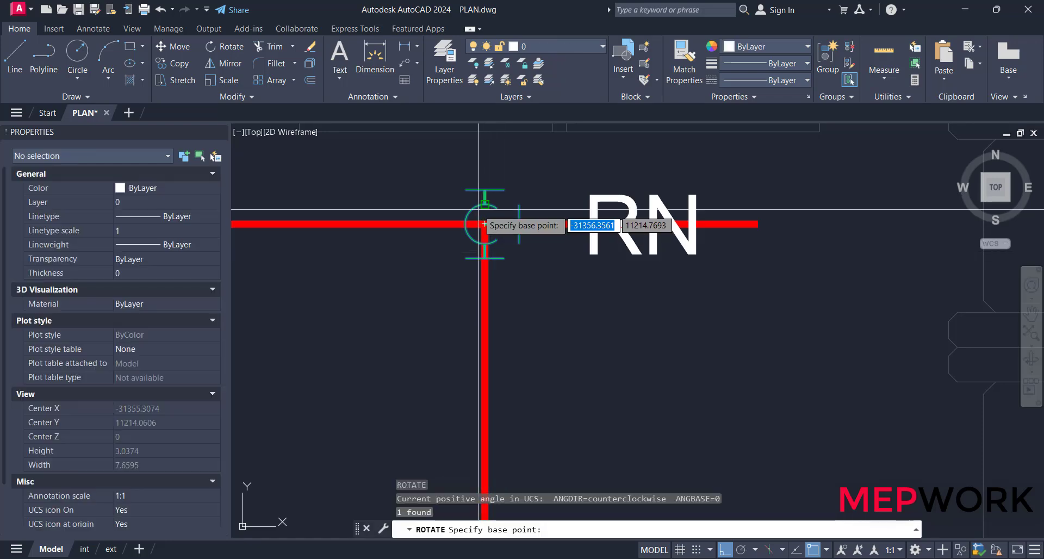
pyautogui.click(484, 224)
pyautogui.scroll(-5, 559, 286)
pyautogui.press('Escape')
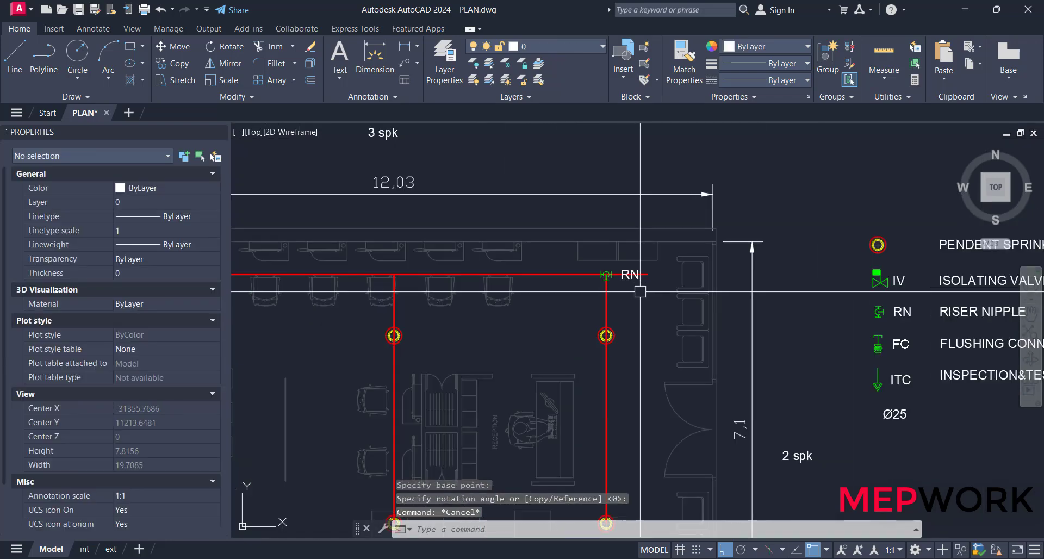
pyautogui.press('Escape')
pyautogui.scroll(2, 593, 276)
pyautogui.click(591, 254)
pyautogui.click(649, 301)
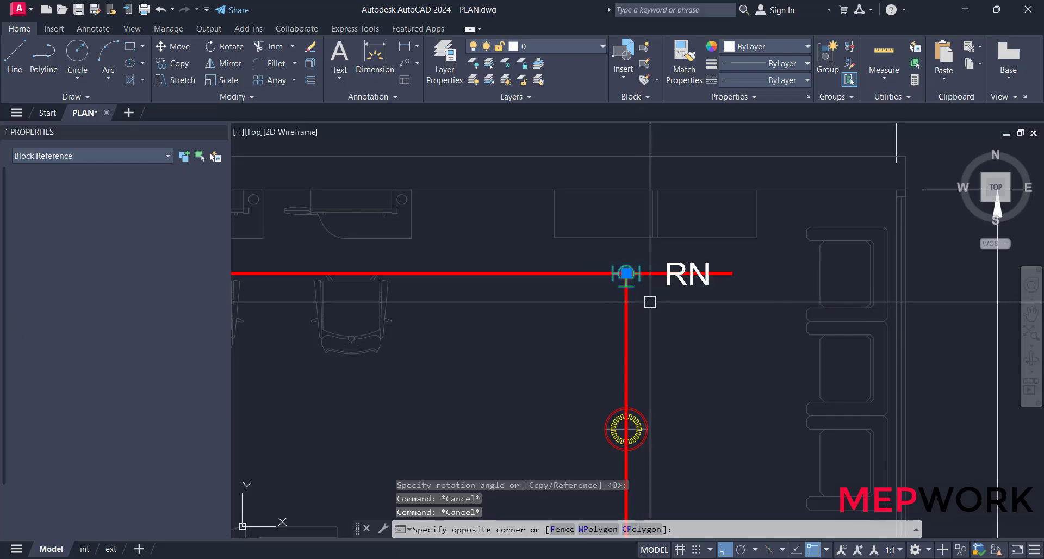
pyautogui.press('Escape')
pyautogui.press('Escape')
# Move the RN label just below the main pipe, close beside the right branch, with Ortho off
pyautogui.click(692, 285)
pyautogui.press('space')
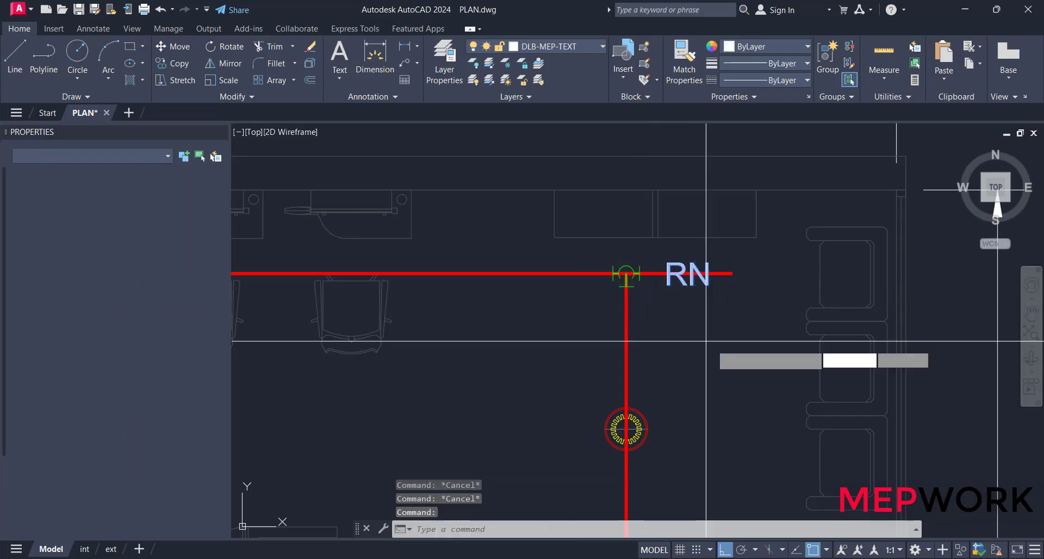
pyautogui.click(707, 345)
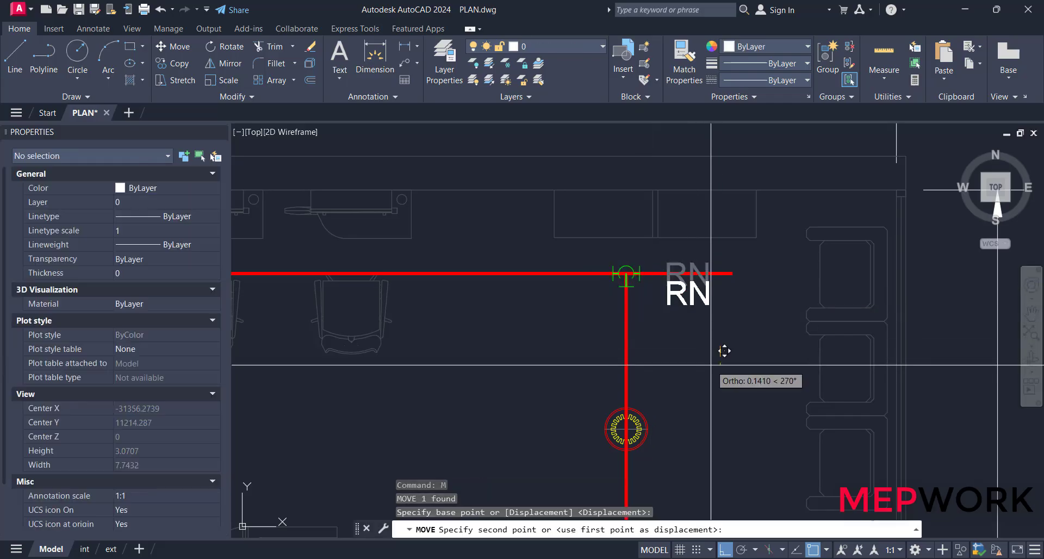
pyautogui.click(694, 370)
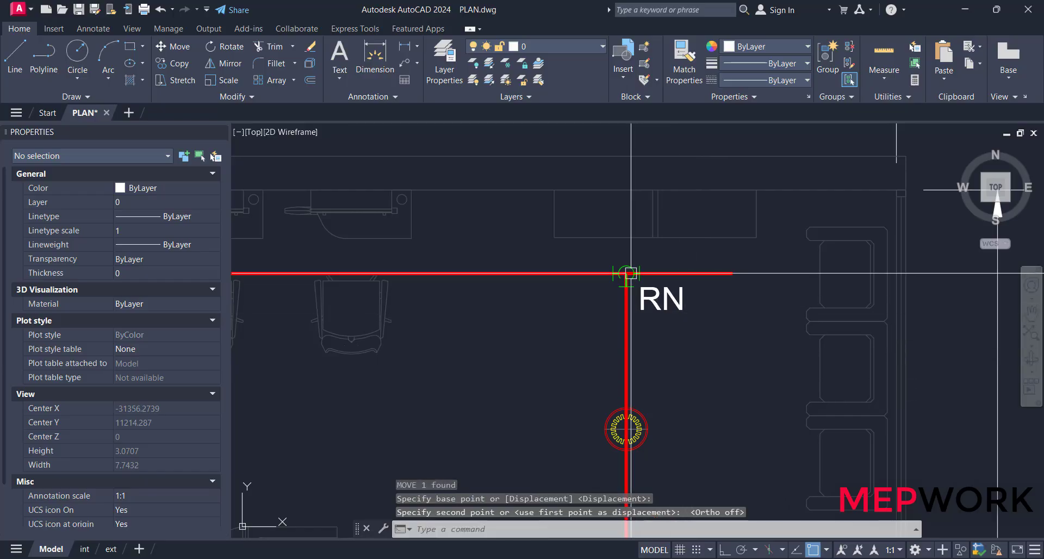
# Copy the rotated riser nipple and its RN label to the middle and left branch junctions on the main pipe
pyautogui.click(592, 257)
pyautogui.click(697, 321)
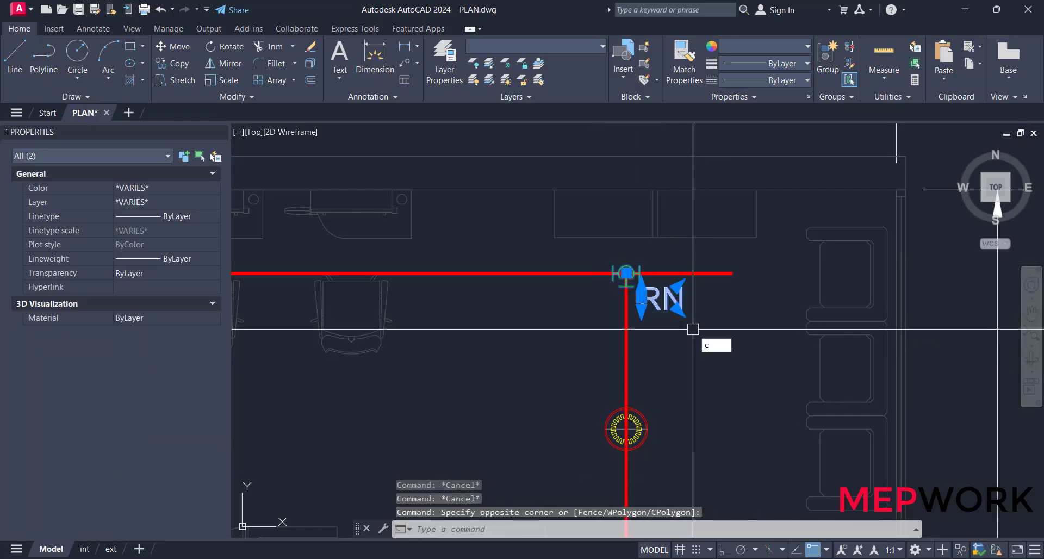
pyautogui.write('c')
pyautogui.press('Return')
pyautogui.scroll(4, 626, 272)
pyautogui.click(627, 270)
pyautogui.scroll(-3, 652, 283)
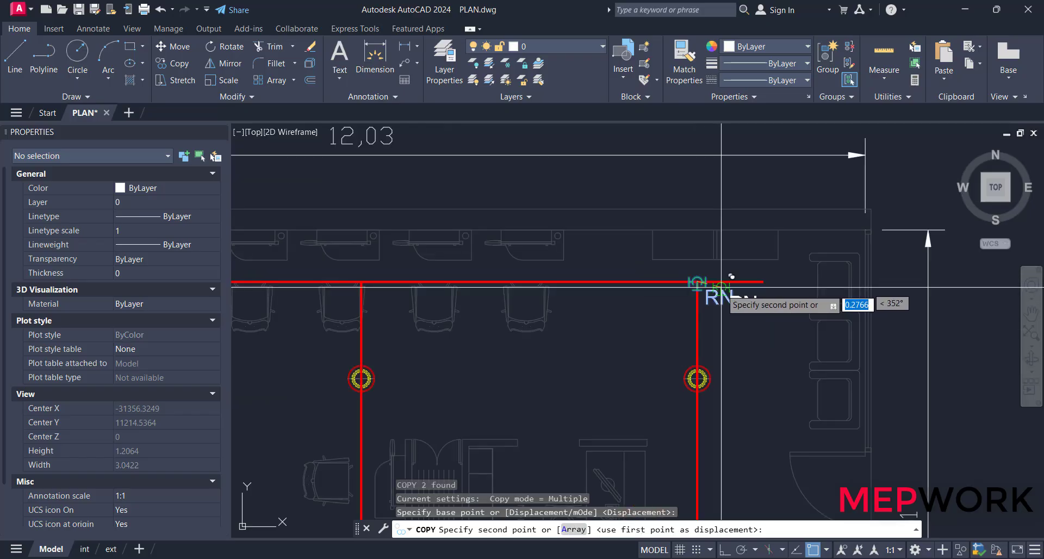
pyautogui.scroll(3, 373, 292)
pyautogui.click(413, 267)
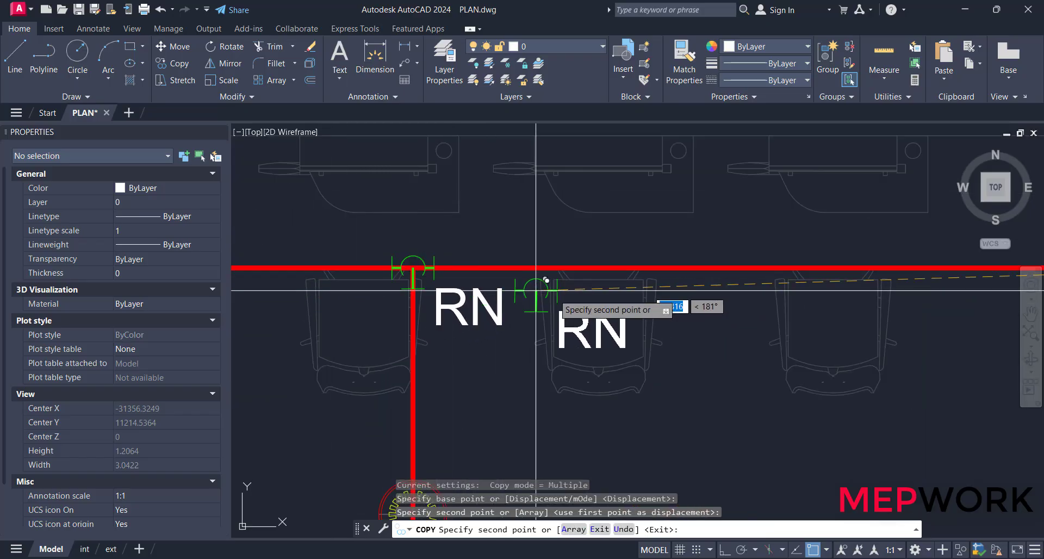
pyautogui.scroll(-3, 544, 282)
pyautogui.scroll(1, 304, 294)
pyautogui.click(286, 294)
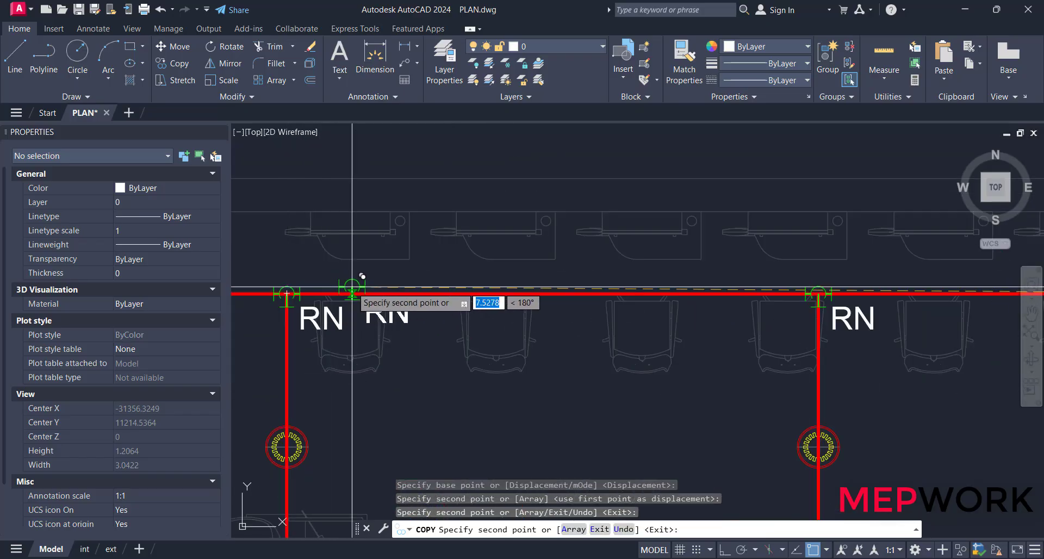
pyautogui.scroll(-6, 541, 253)
pyautogui.press('Escape')
pyautogui.press('Escape')
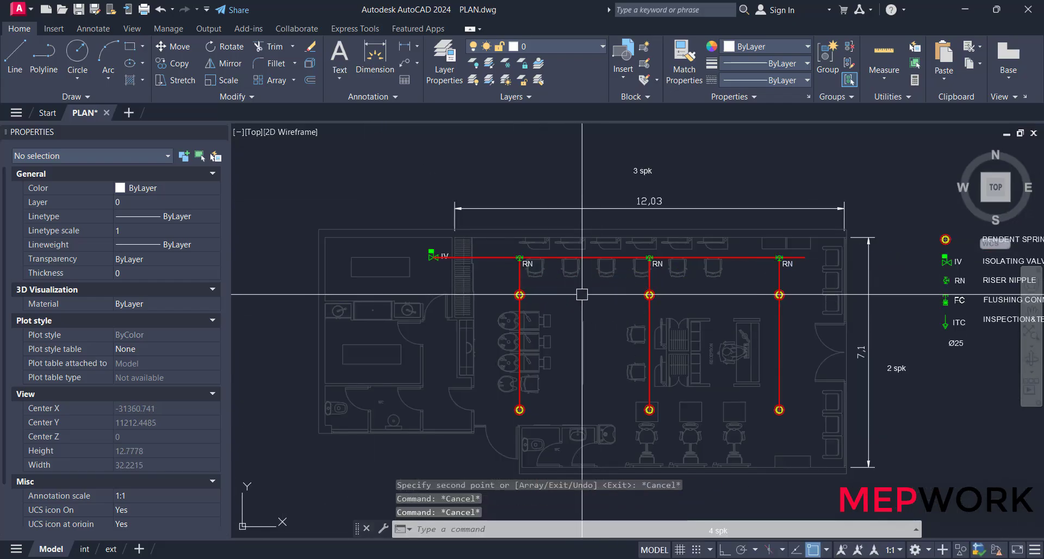
# Switch to the All NFPA Tables.xls workbook in Excel, examine the steel Light Hazard Pipe Schedules table, and return to the AutoCAD plan
pyautogui.moveTo(720, 323); pyautogui.dragTo(610, 291, button='middle')
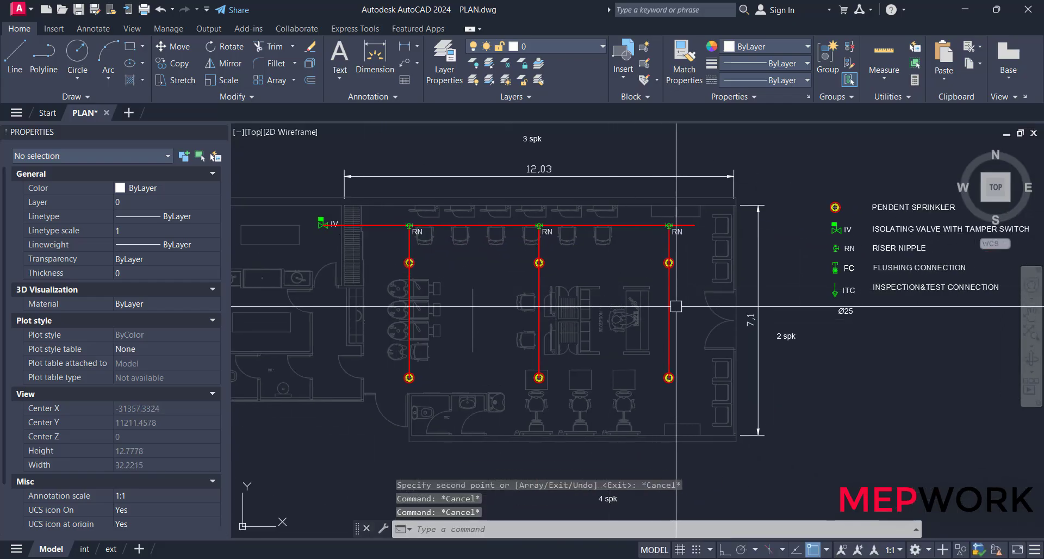
pyautogui.middleClick(767, 283)
pyautogui.middleClick(767, 282)
pyautogui.scroll(2, 641, 224)
pyautogui.scroll(2, 639, 222)
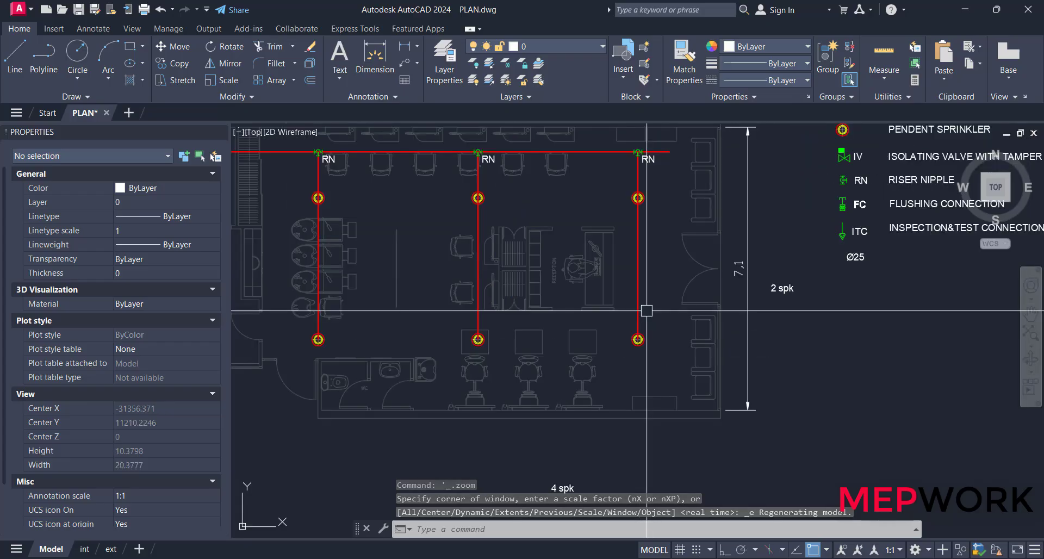
pyautogui.hotkey('alt', 'Tab')
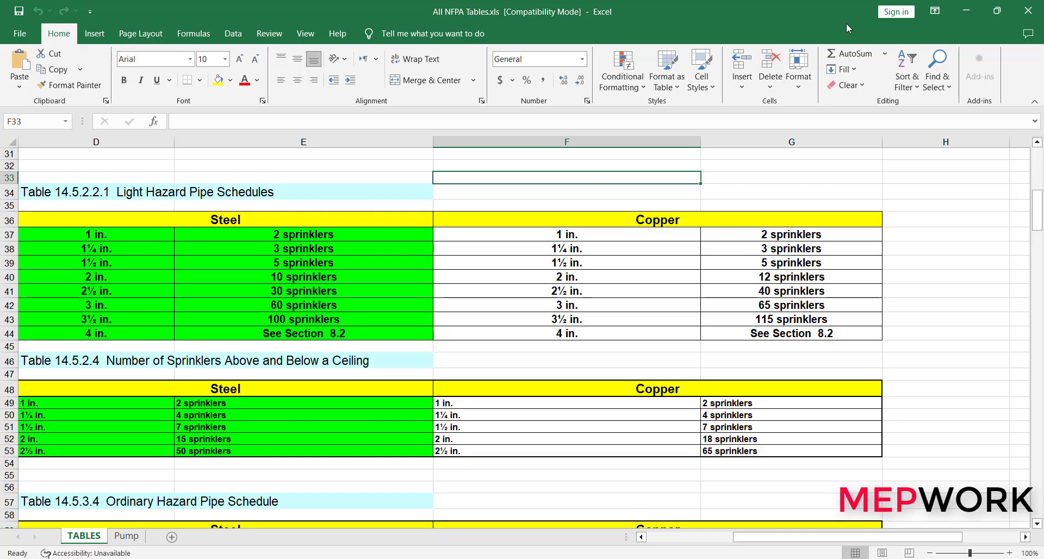
pyautogui.click(978, 10)
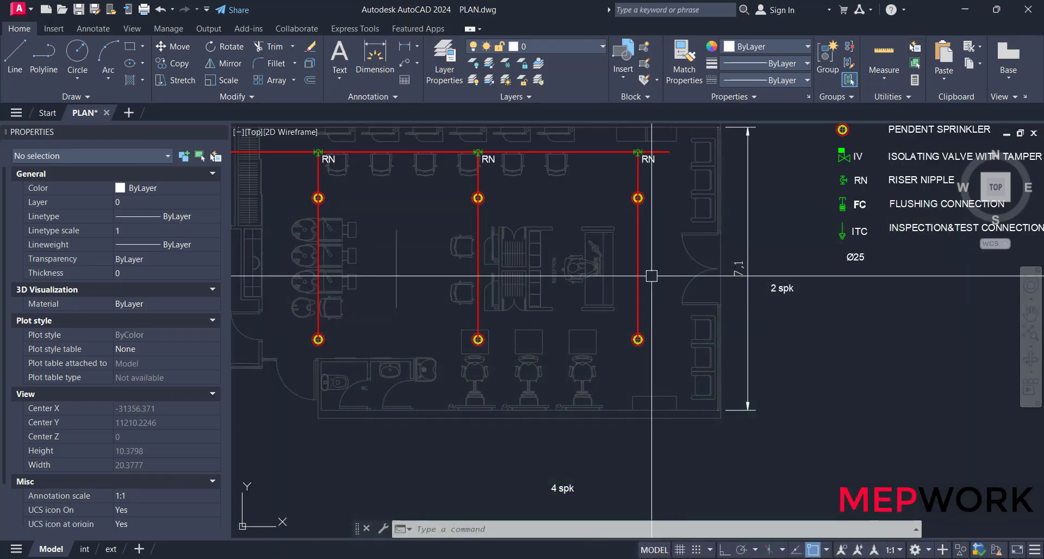
# Copy the Ø25 label from the legend to both segments of the right branch, above the first sprinkler and between the two sprinklers
pyautogui.scroll(2, 771, 271)
pyautogui.moveTo(772, 271); pyautogui.dragTo(844, 374, button='middle')
pyautogui.click(970, 350)
pyautogui.write('c')
pyautogui.press('space')
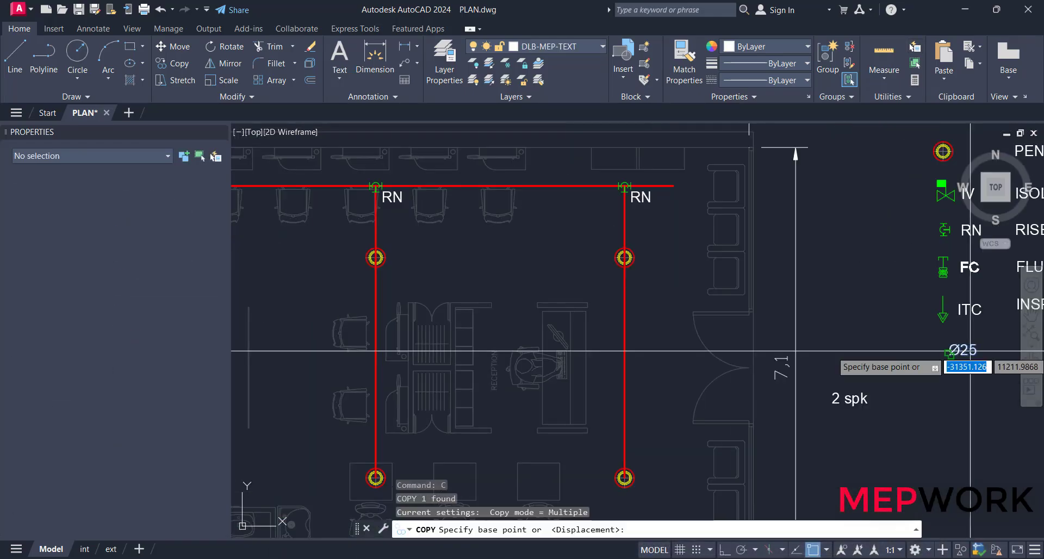
pyautogui.click(969, 350)
pyautogui.scroll(1, 660, 368)
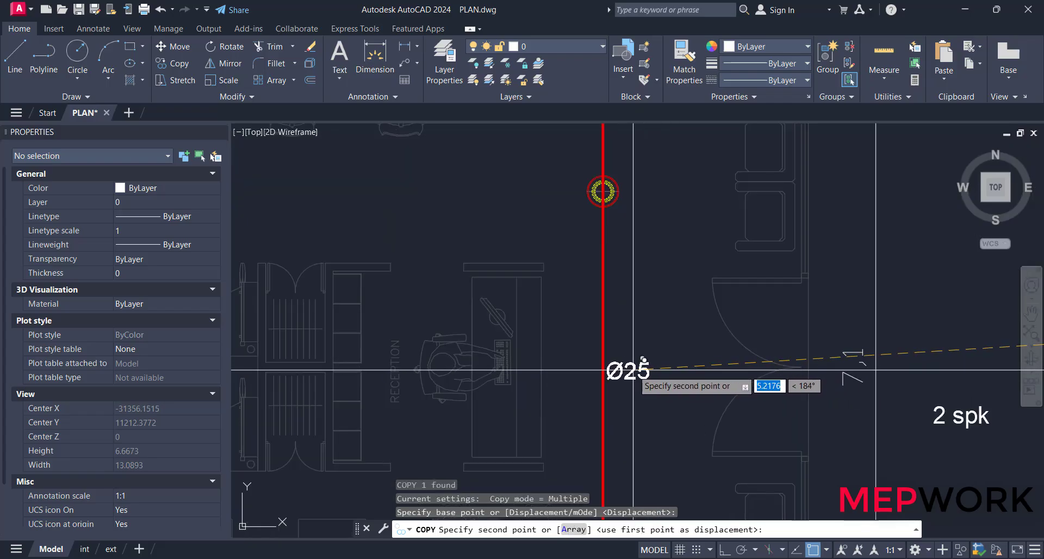
pyautogui.click(634, 368)
pyautogui.moveTo(658, 240); pyautogui.dragTo(667, 391, button='middle')
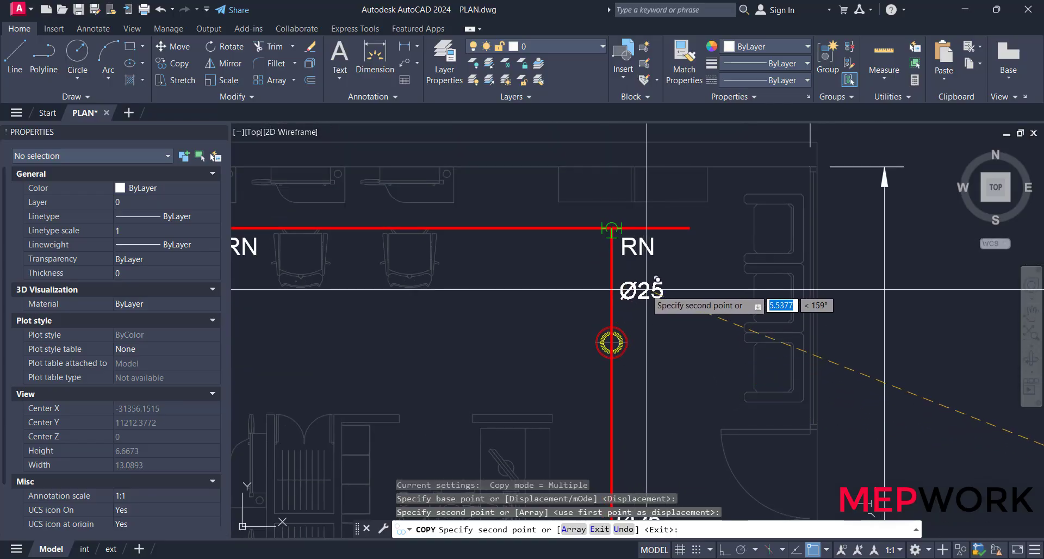
pyautogui.scroll(-5, 656, 277)
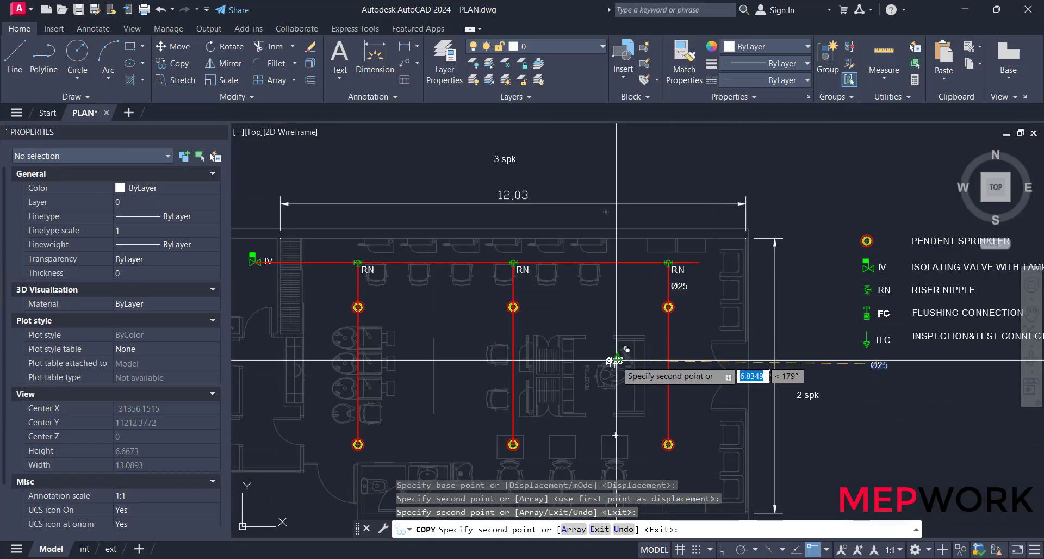
pyautogui.moveTo(609, 355); pyautogui.dragTo(712, 300, button='middle')
pyautogui.press('Escape')
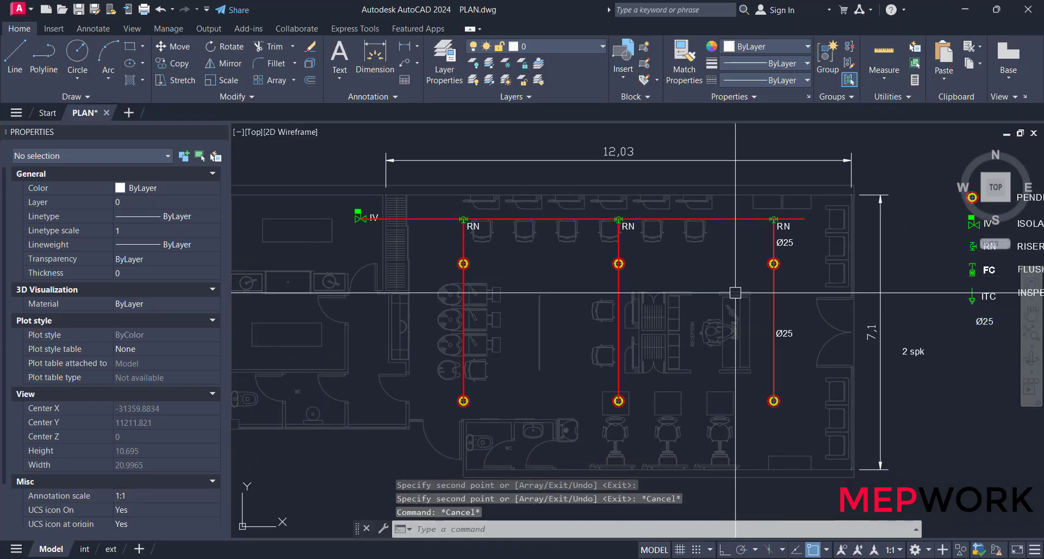
# Copy the right branch's two Ø25 labels horizontally to the middle and left branches with Ortho on
pyautogui.click(786, 337)
pyautogui.click(788, 243)
pyautogui.scroll(4, 793, 242)
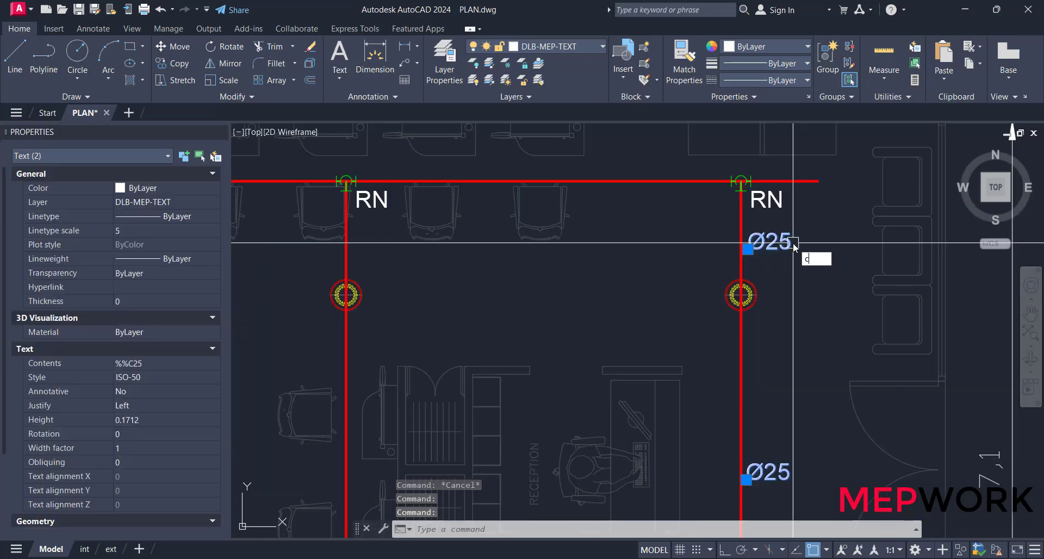
pyautogui.press('Return')
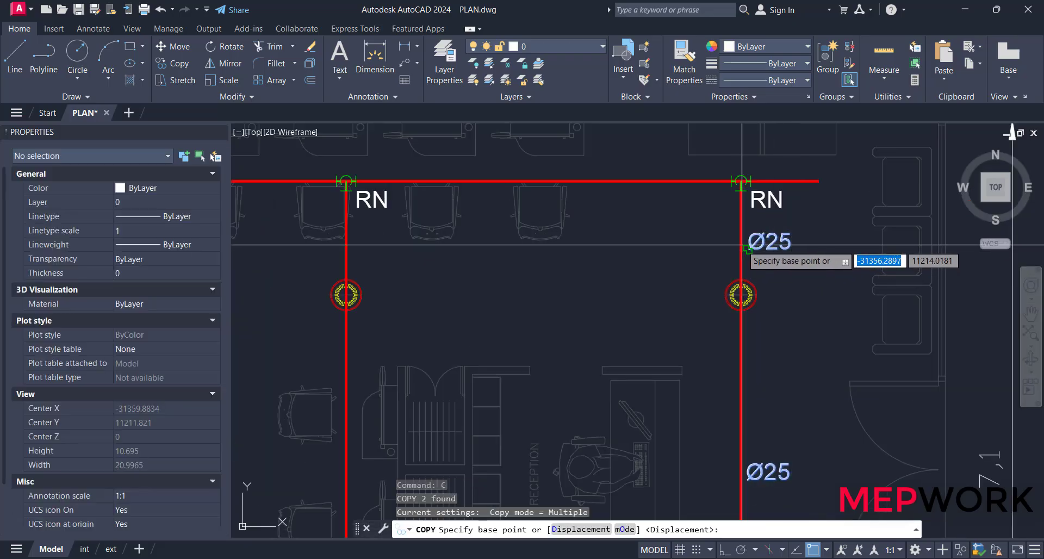
pyautogui.click(748, 249)
pyautogui.press('F8')
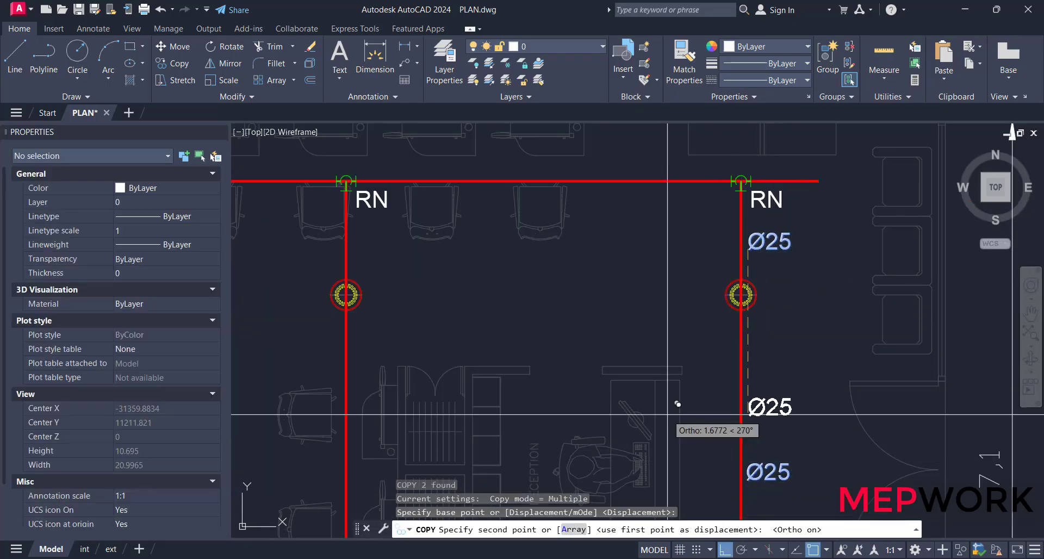
pyautogui.click(346, 250)
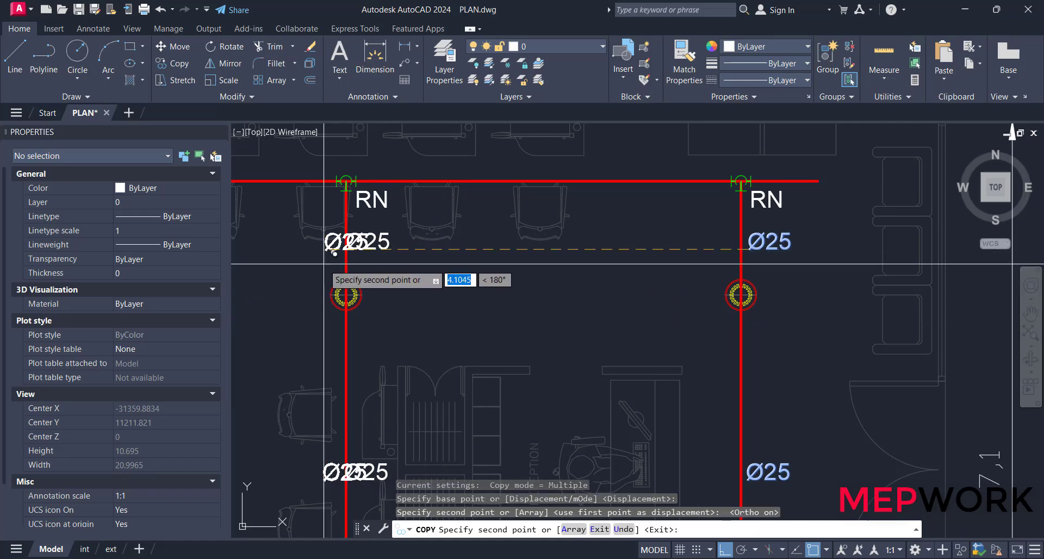
pyautogui.scroll(6, 531, 234)
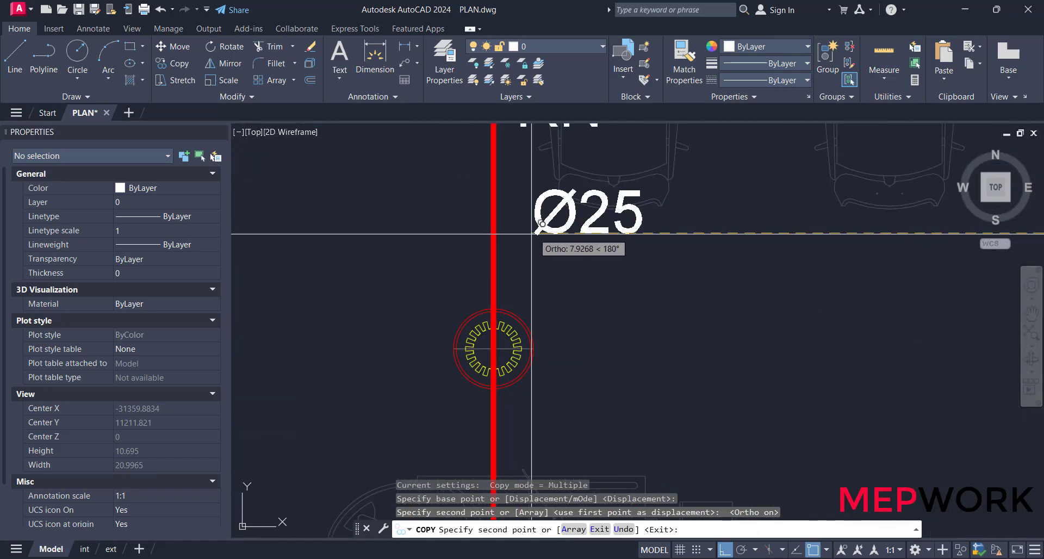
pyautogui.scroll(-5, 512, 236)
pyautogui.press('Escape')
pyautogui.press('Escape')
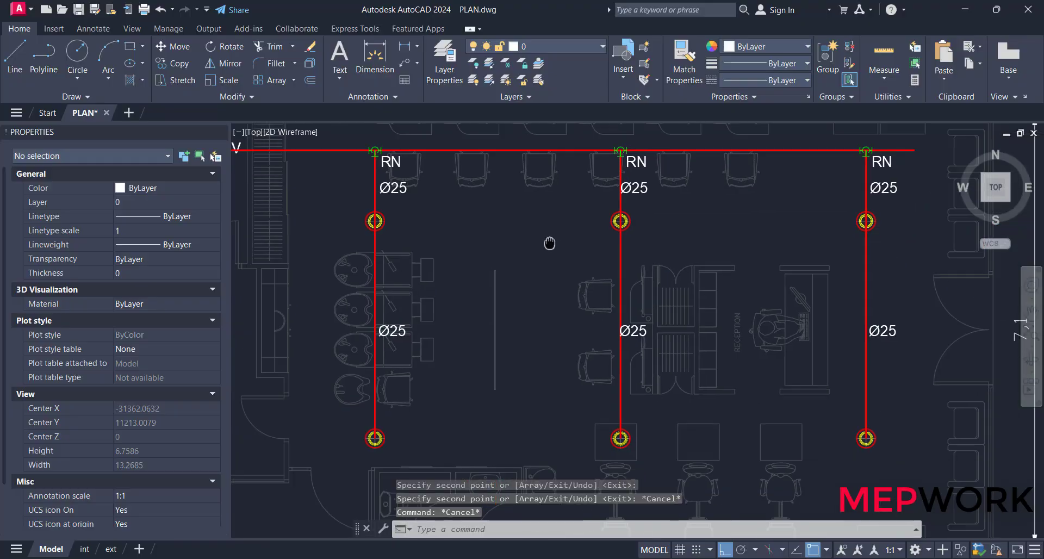
# Move the middle branch's two Ø25 labels slightly to the right, clear of the pipe
pyautogui.click(603, 315)
pyautogui.click(605, 172)
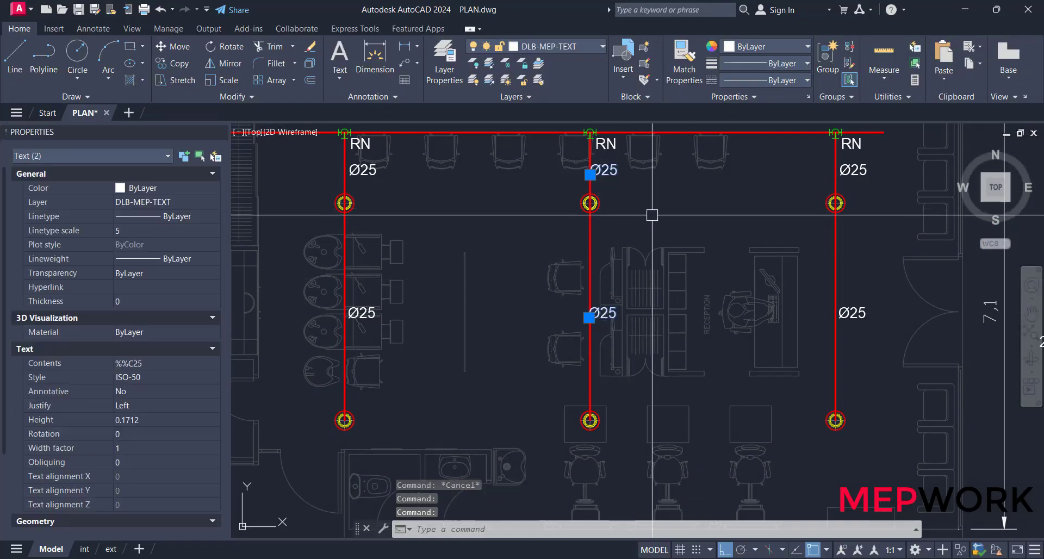
pyautogui.press('Escape')
pyautogui.press('Escape')
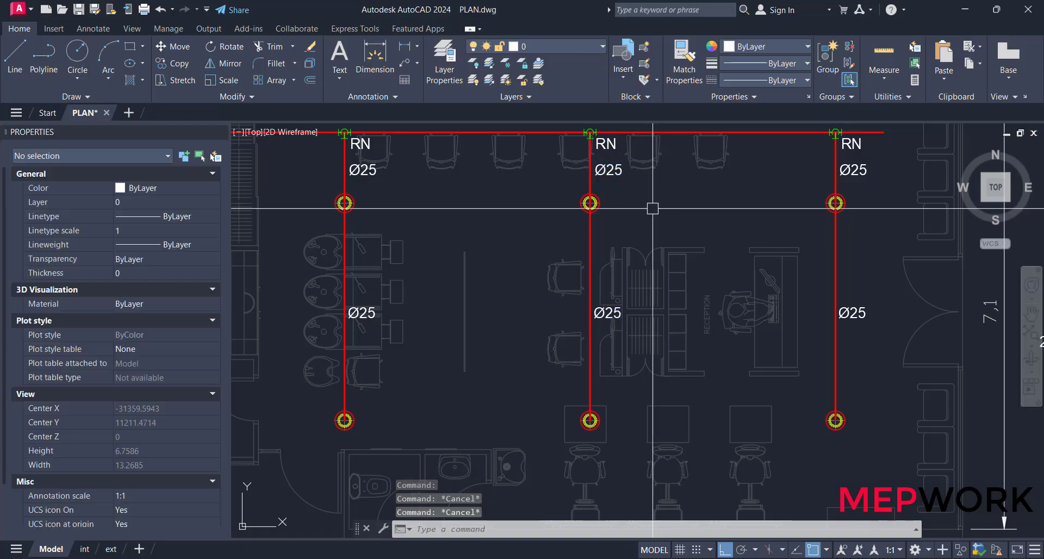
# Extend the right branch's RN label to read RN Ø25 and widen its text box so it fits on one line
pyautogui.moveTo(652, 215)
pyautogui.mouseDown(button='middle')
pyautogui.moveTo(645, 235)
pyautogui.moveTo(435, 301)
pyautogui.mouseUp(button='middle')
pyautogui.scroll(2, 648, 252)
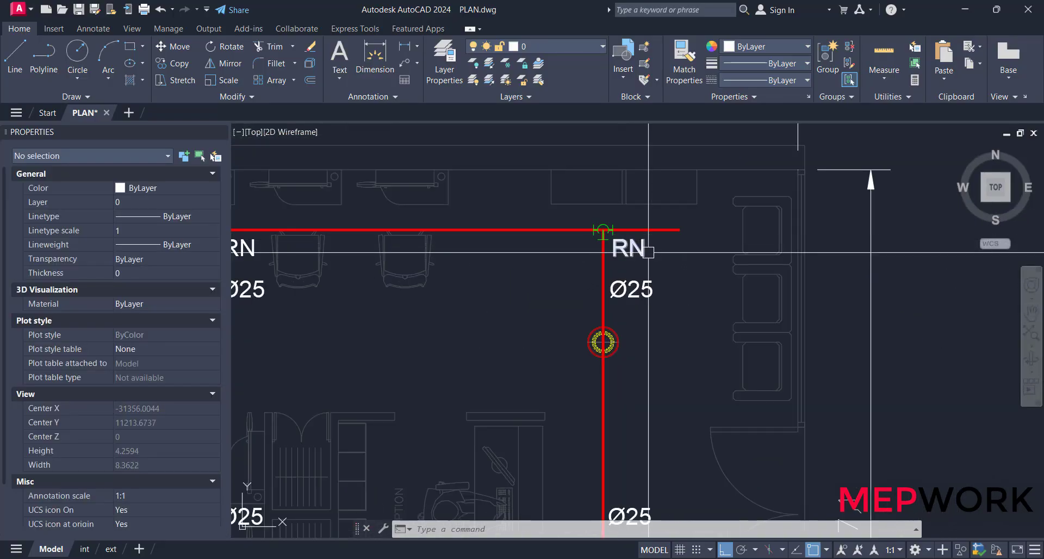
pyautogui.moveTo(644, 258); pyautogui.dragTo(567, 240, button='middle')
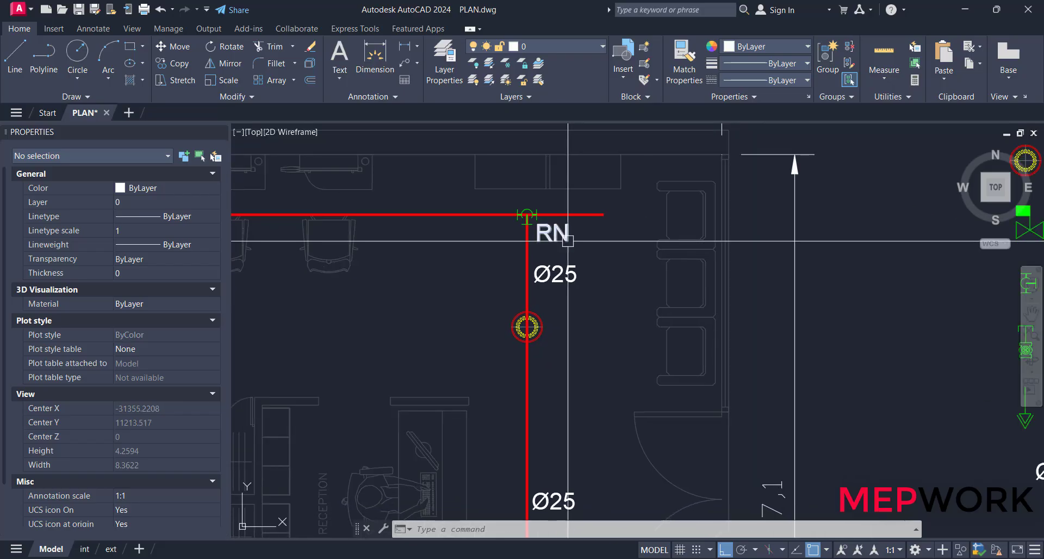
pyautogui.click(532, 278)
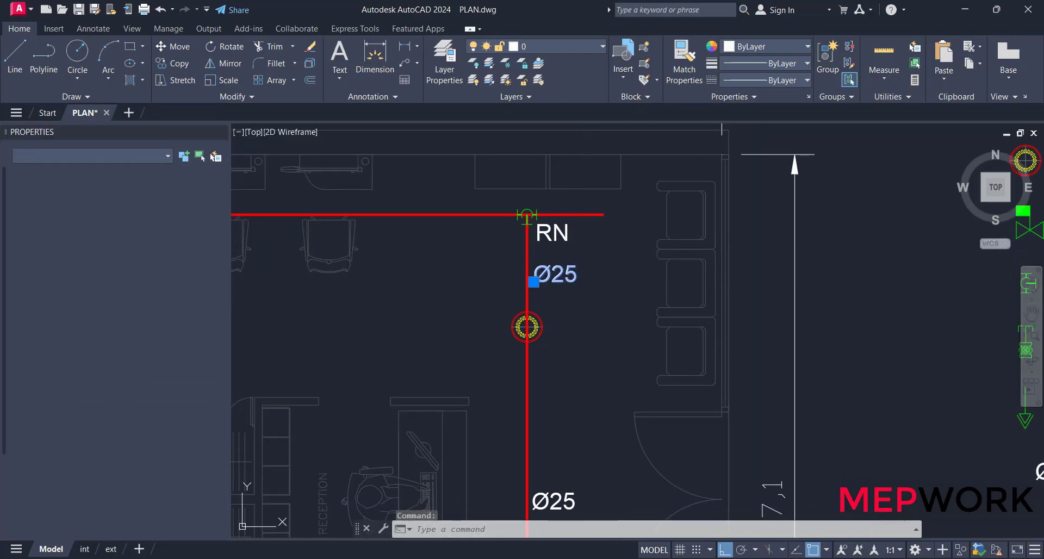
pyautogui.doubleClick(560, 280)
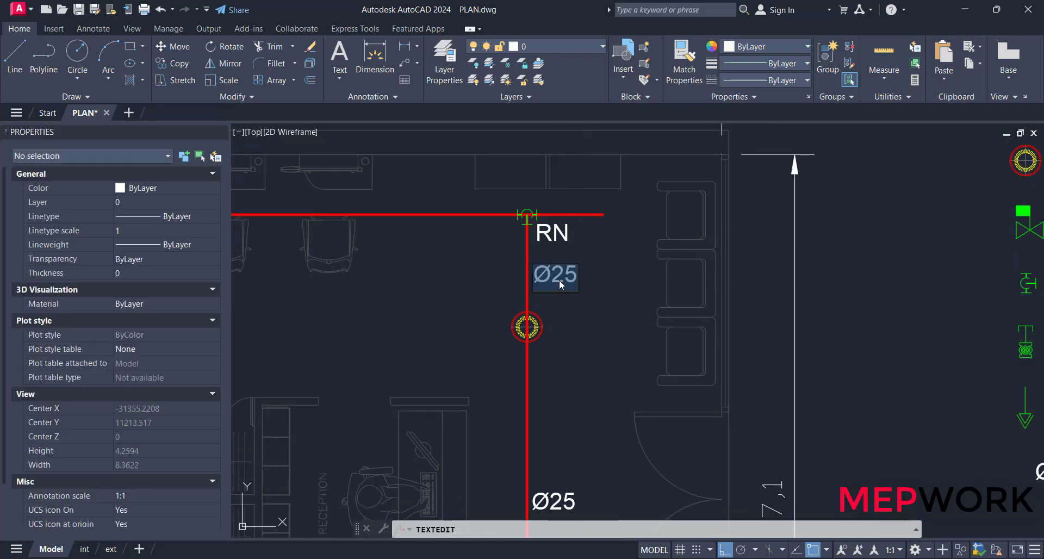
pyautogui.press('Escape')
pyautogui.press('Escape')
pyautogui.click(551, 233)
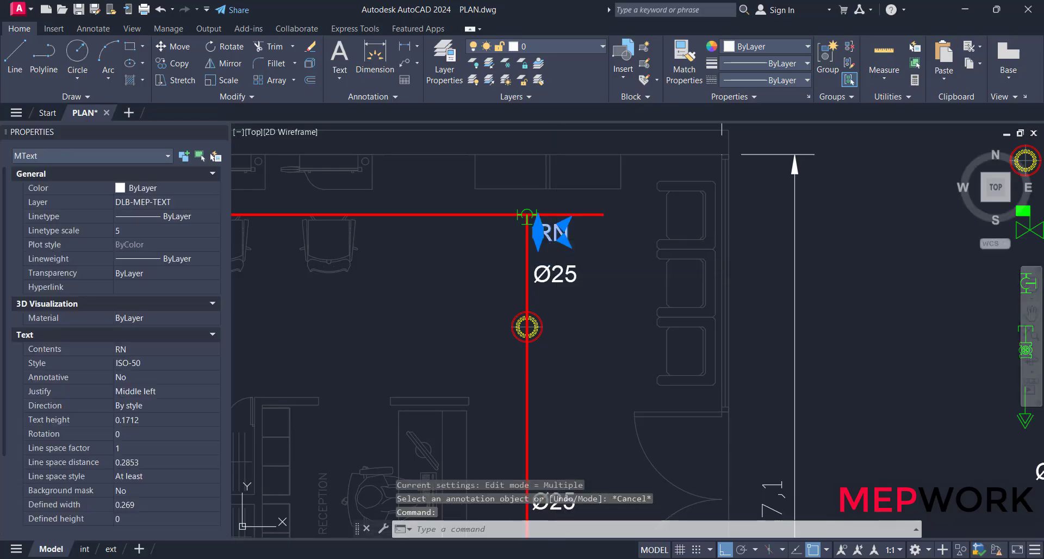
pyautogui.doubleClick(565, 236)
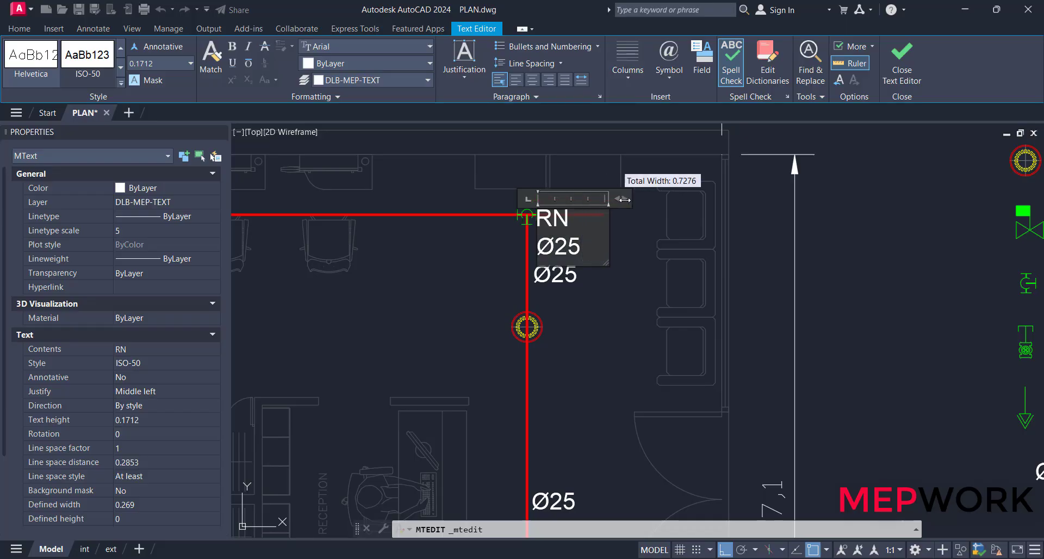
pyautogui.press('BackSpace')
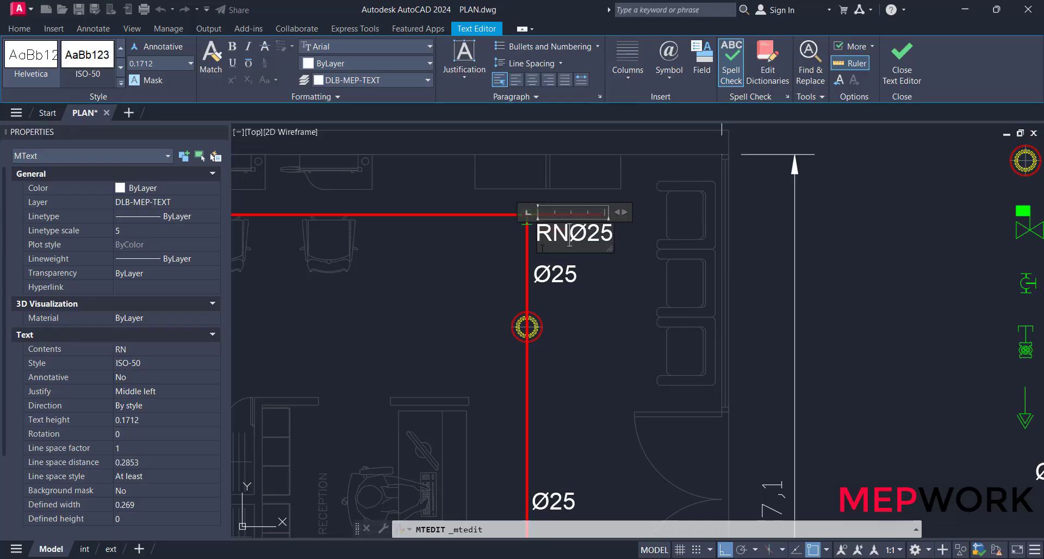
pyautogui.press('Return')
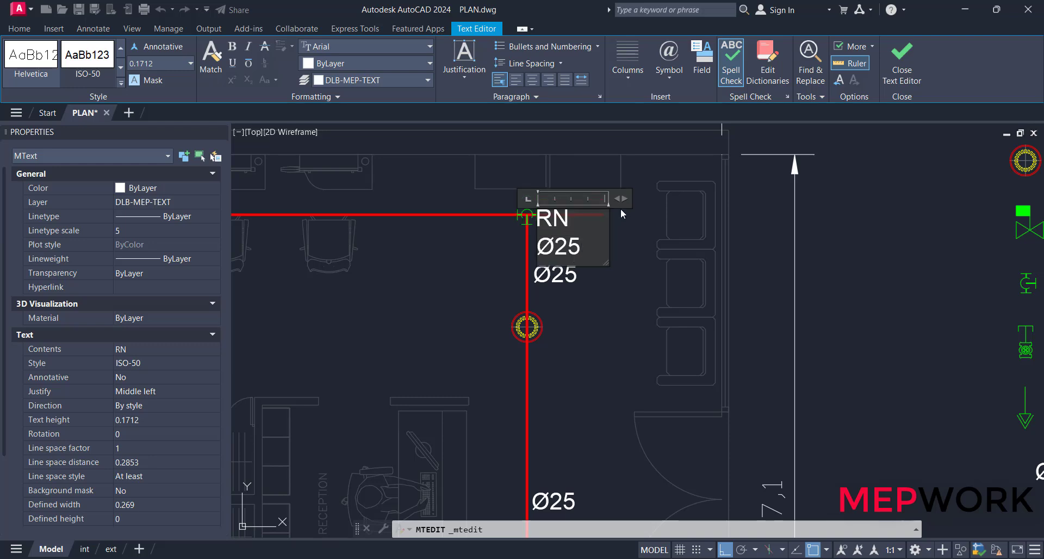
pyautogui.moveTo(654, 201); pyautogui.dragTo(655, 200)
pyautogui.click(617, 271)
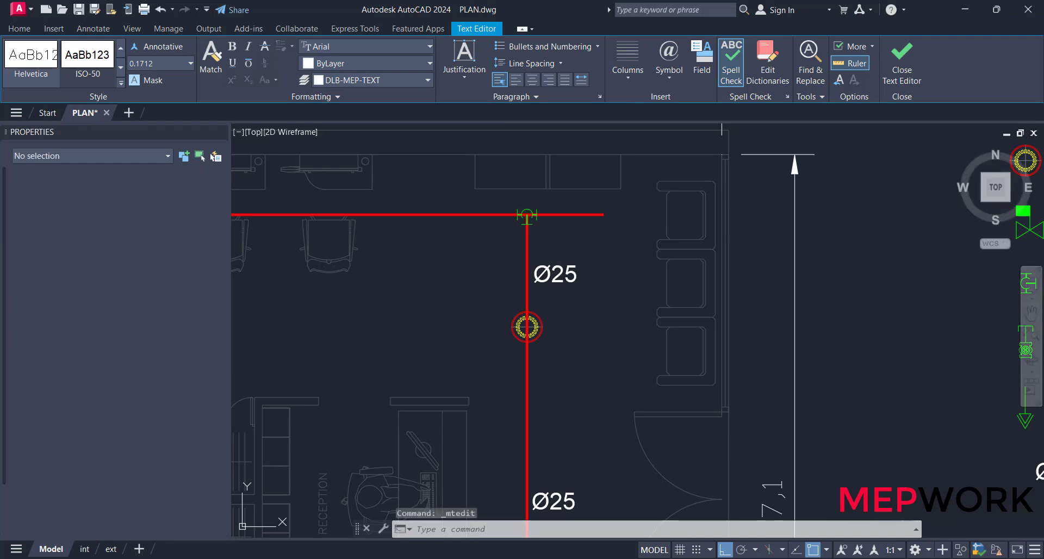
# Move the RN Ø25 label straight up to just above the main pipe
pyautogui.click(595, 239)
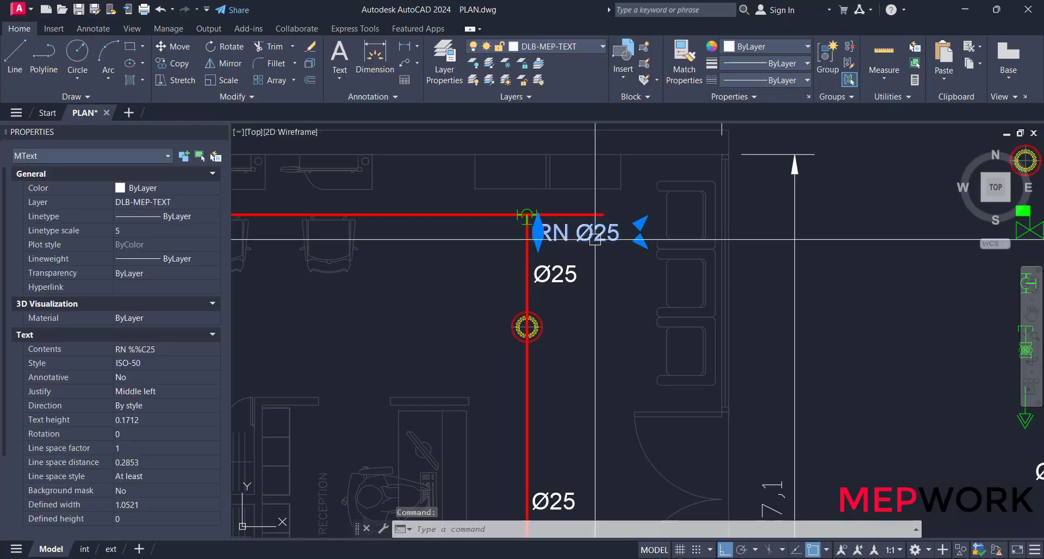
pyautogui.press('Return')
pyautogui.click(607, 310)
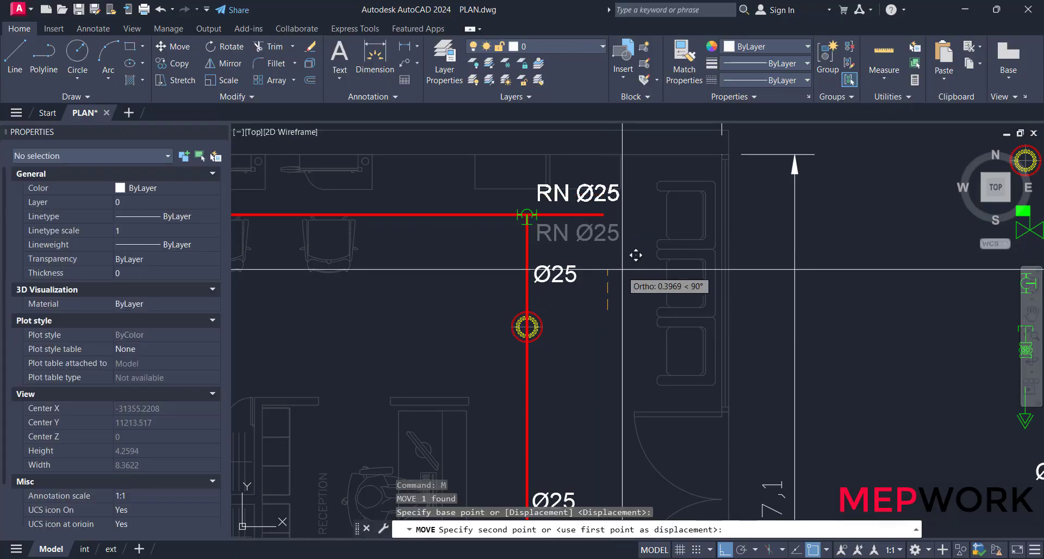
pyautogui.press('Escape')
pyautogui.press('Escape')
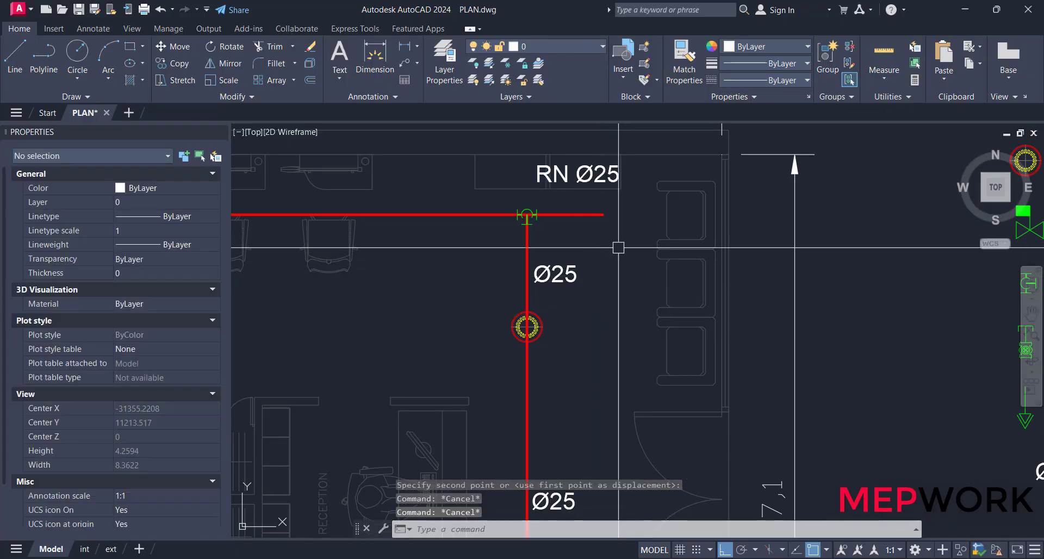
# Draw a quick leader from the top of the right riser nipple up and horizontally beneath the RN Ø25 label, without leader text
pyautogui.write('ql')
pyautogui.press('Return')
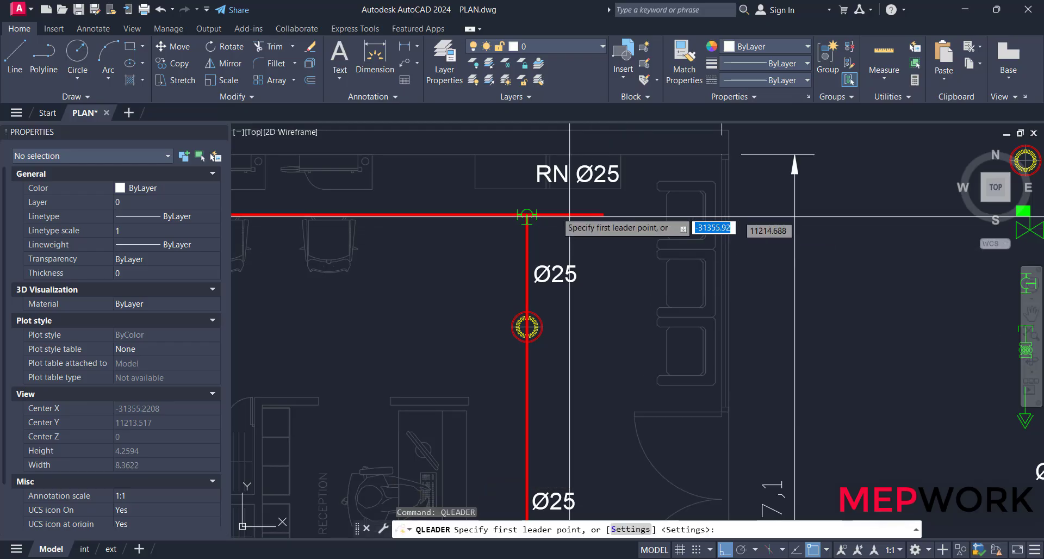
pyautogui.click(527, 209)
pyautogui.scroll(4, 535, 188)
pyautogui.click(532, 179)
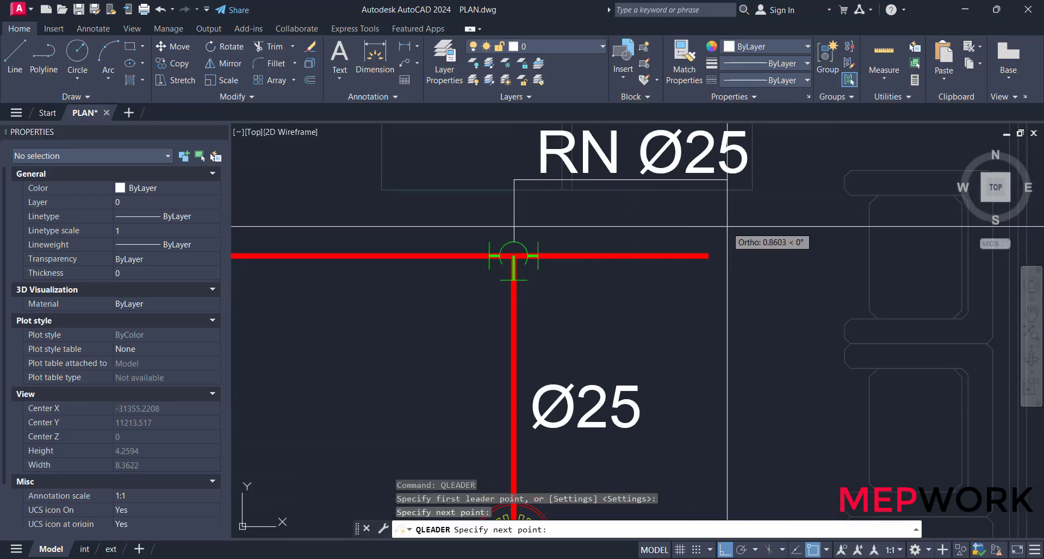
pyautogui.click(746, 211)
pyautogui.press('Escape')
# Try an arrow size of 0.02 on the RN Ø25 leader and settle on 0.1
pyautogui.click(512, 216)
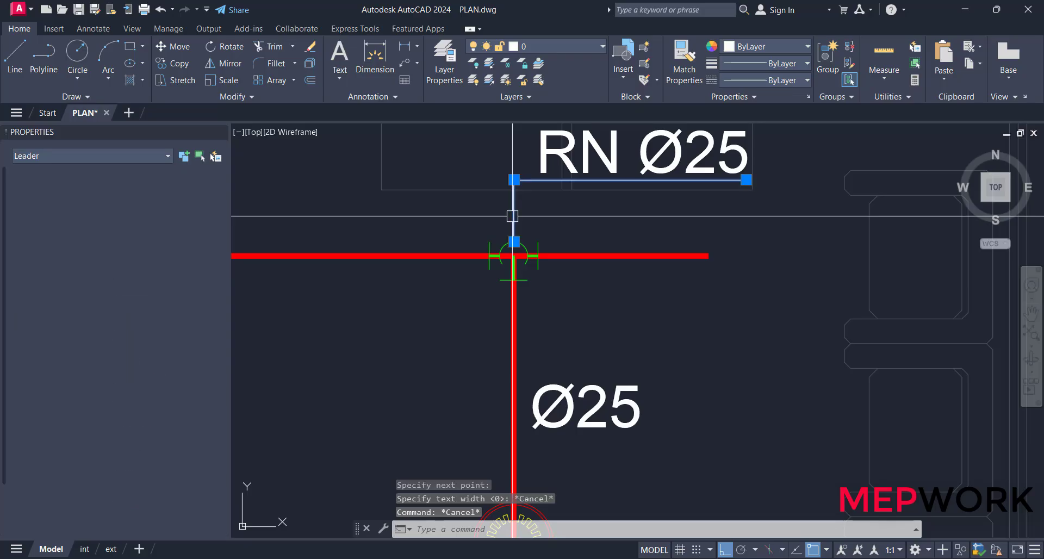
pyautogui.click(138, 479)
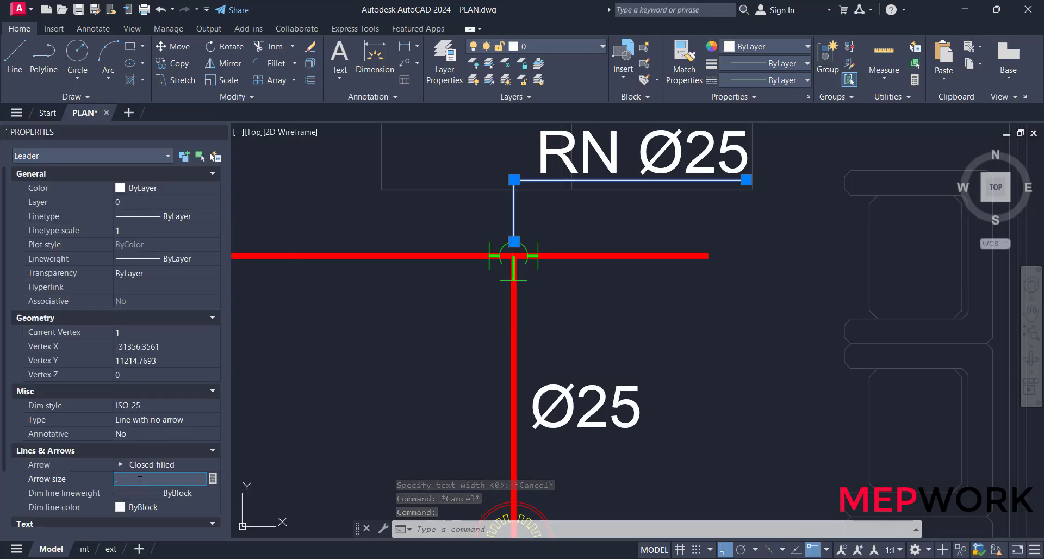
pyautogui.press('Return')
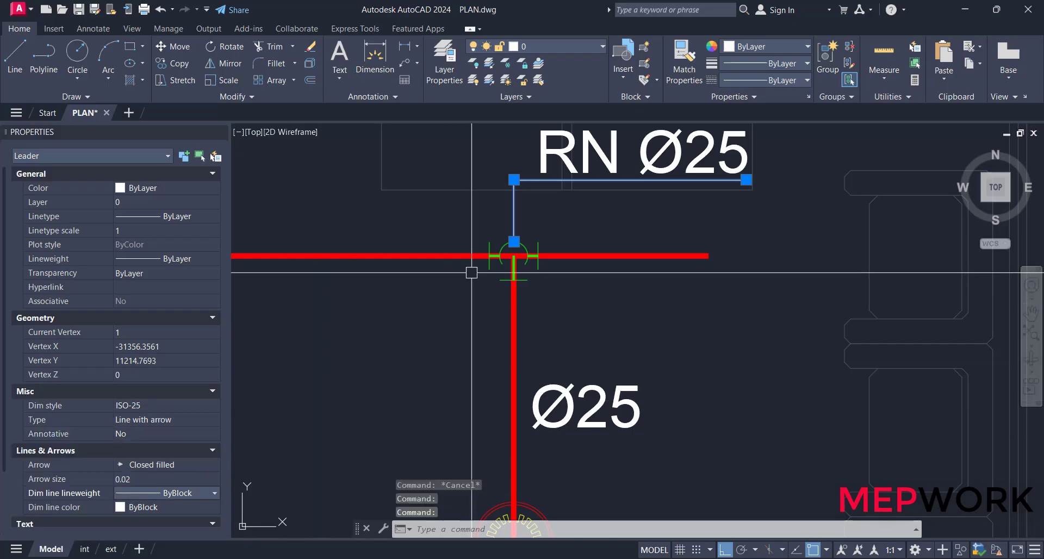
pyautogui.scroll(6, 517, 240)
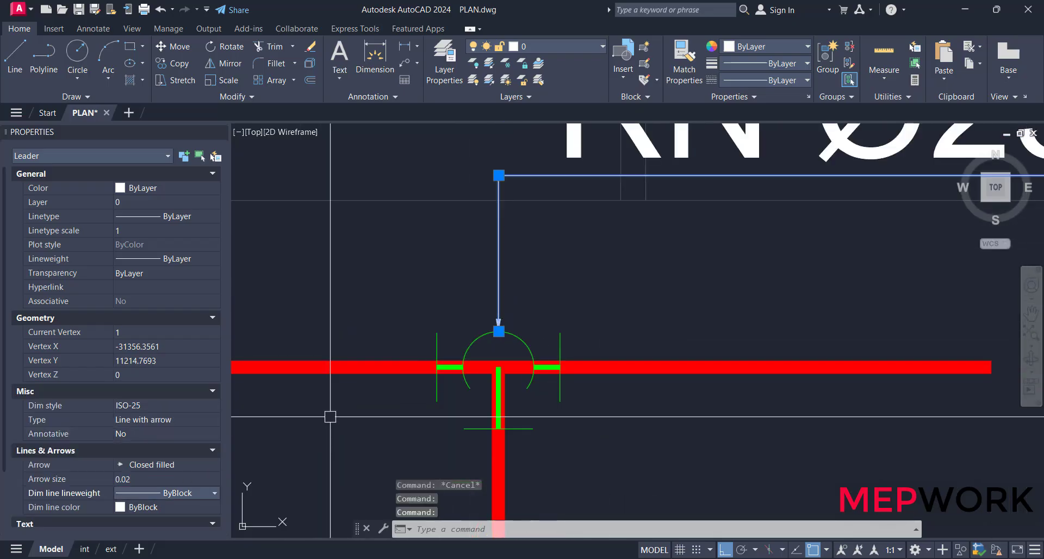
pyautogui.click(178, 468)
pyautogui.click(170, 479)
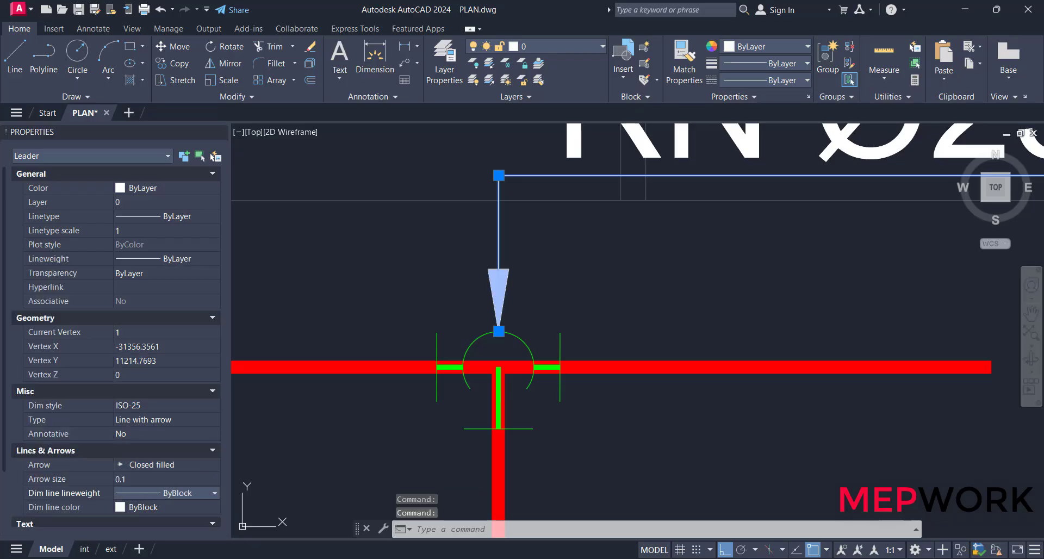
pyautogui.scroll(-4, 598, 272)
pyautogui.press('Escape')
pyautogui.press('Escape')
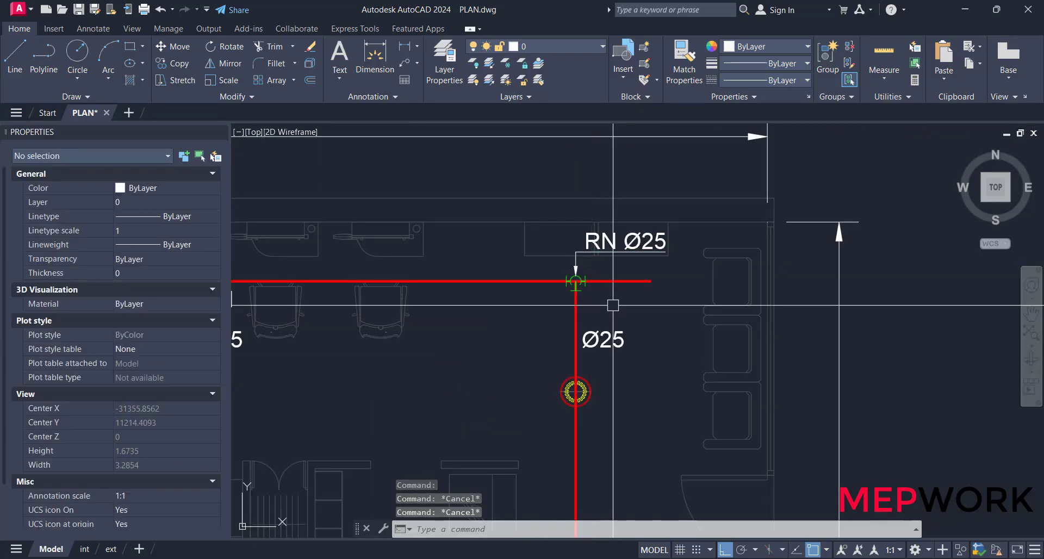
# Copy the right branch's Ø25 label to just above the main pipe between the middle and right riser nipples
pyautogui.scroll(-8, 600, 277)
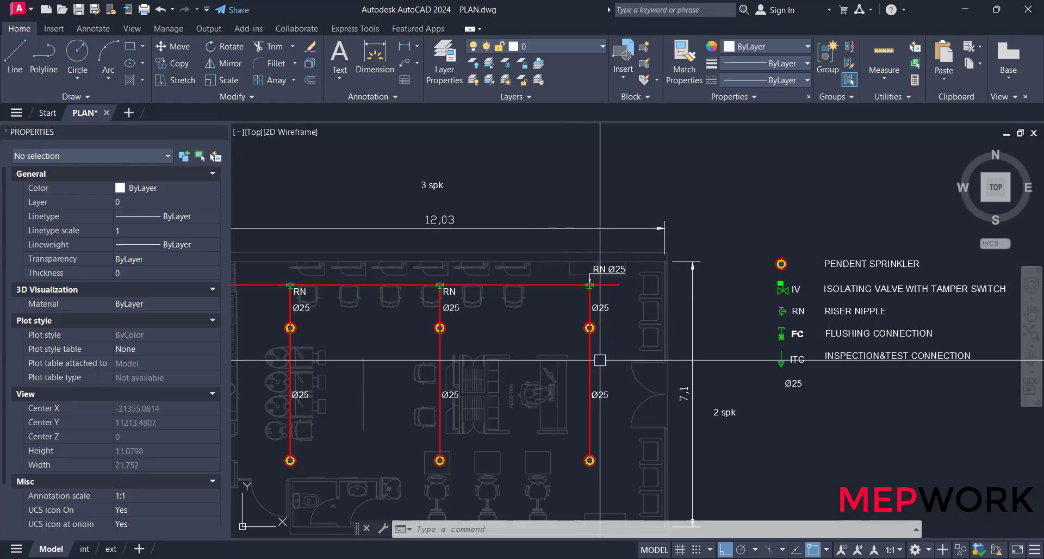
pyautogui.scroll(4, 611, 309)
pyautogui.click(602, 308)
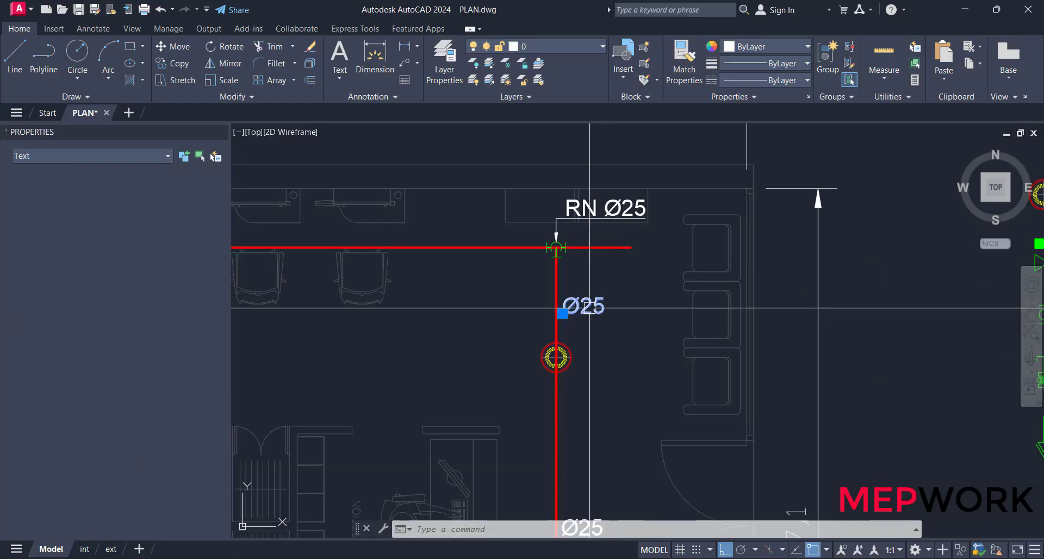
pyautogui.write('co')
pyautogui.press('Return')
pyautogui.click(562, 314)
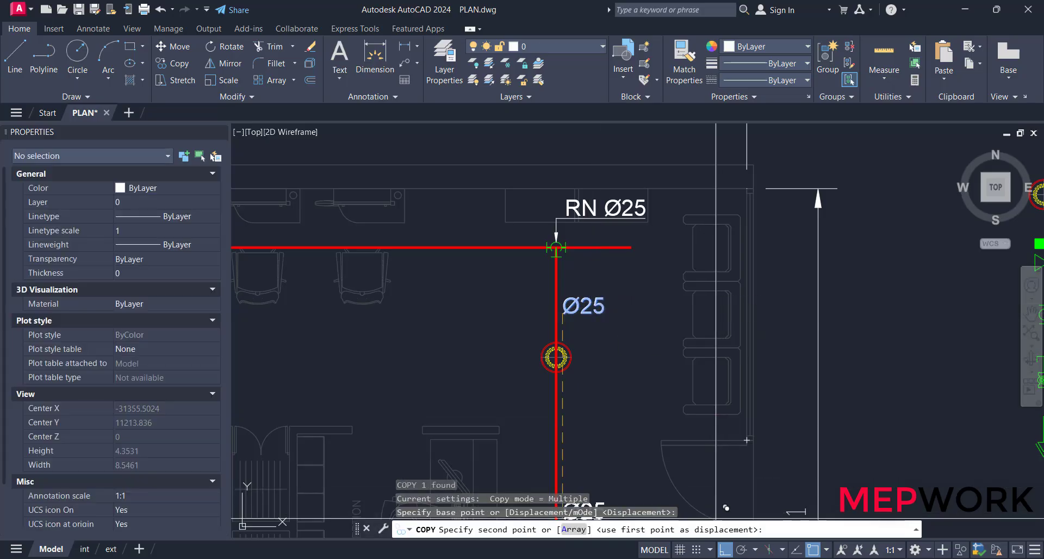
pyautogui.scroll(-4, 715, 517)
pyautogui.scroll(4, 614, 351)
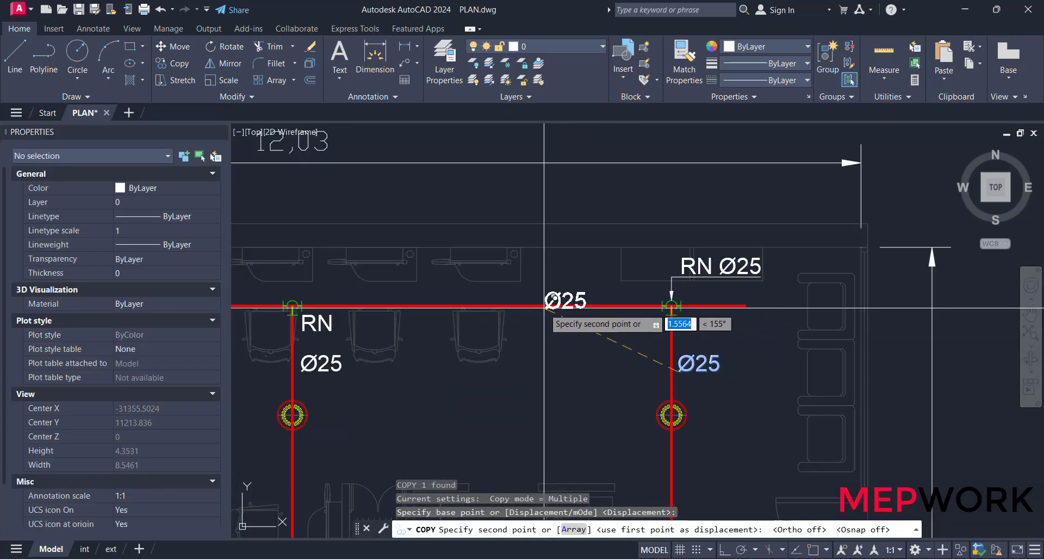
pyautogui.click(478, 297)
# Check the light hazard pipe schedule in Excel and place another Ø25 copy above the main pipe between the left and middle riser nipples
pyautogui.scroll(-4, 479, 297)
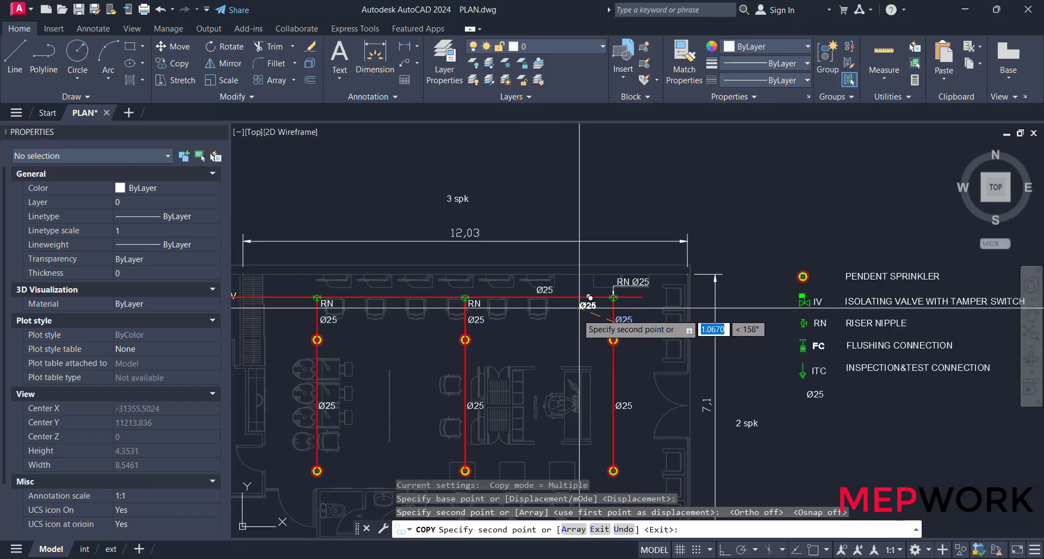
pyautogui.scroll(4, 513, 292)
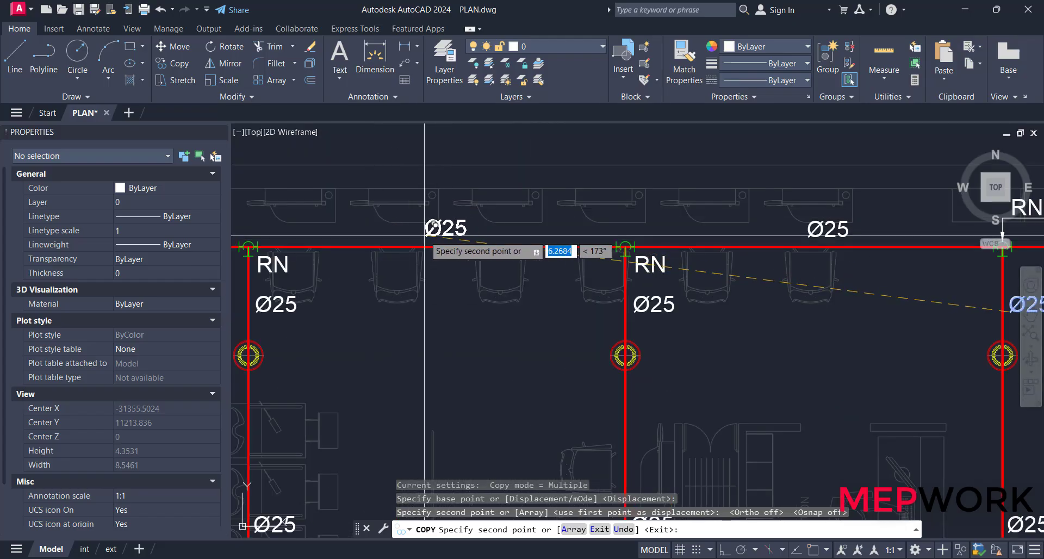
pyautogui.scroll(-2, 438, 231)
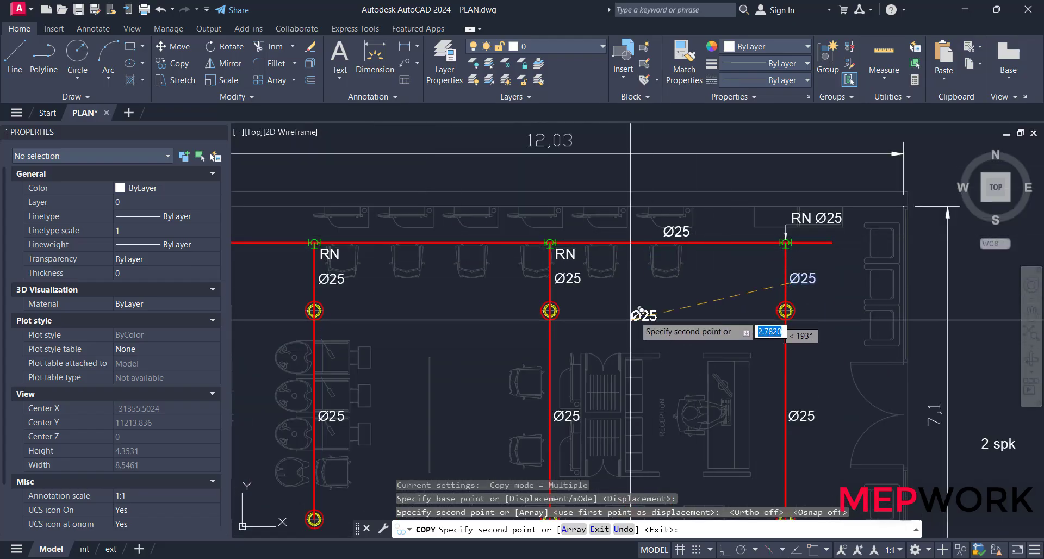
pyautogui.hotkey('alt', 'Tab')
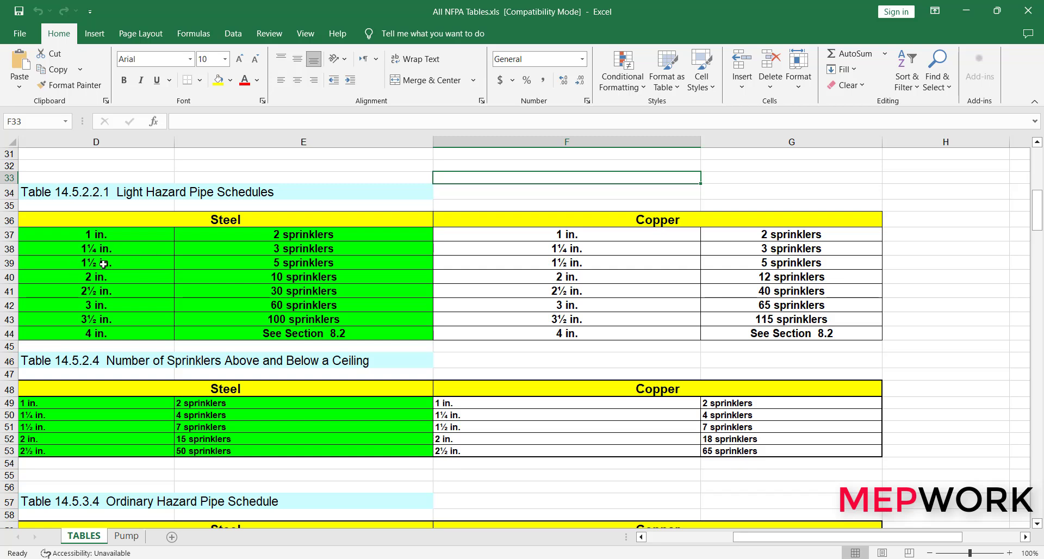
pyautogui.click(959, 12)
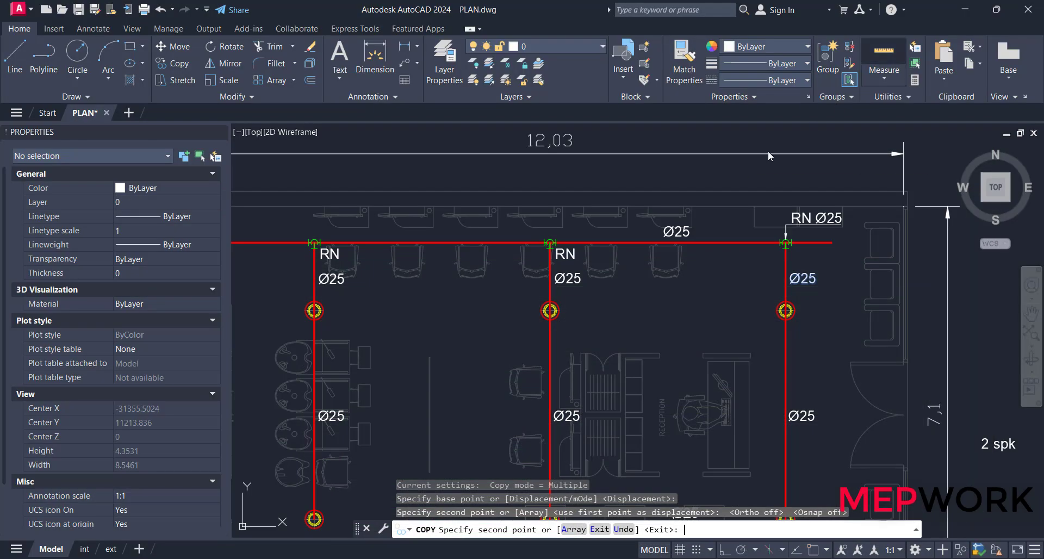
pyautogui.moveTo(494, 269); pyautogui.dragTo(558, 262, button='middle')
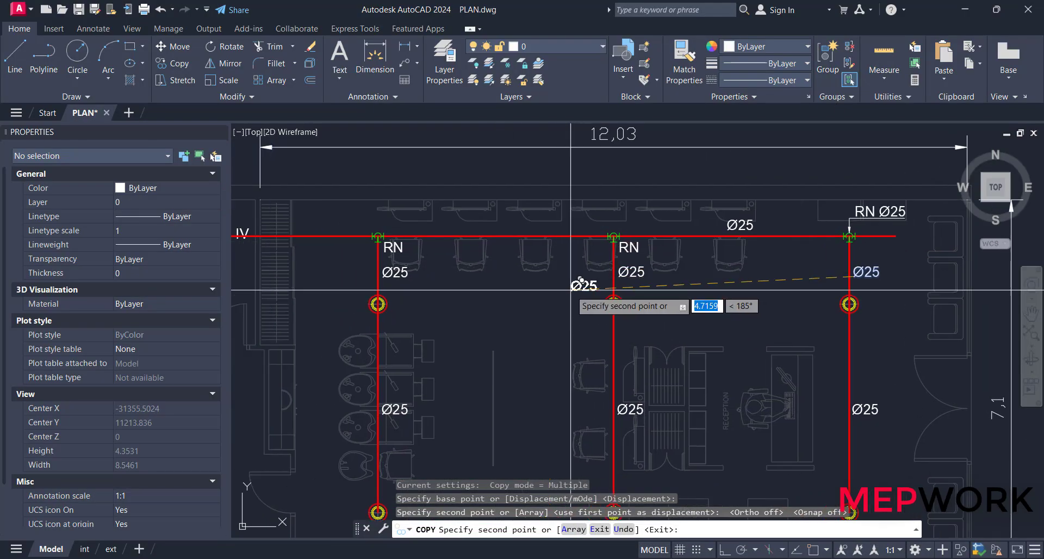
pyautogui.scroll(2, 535, 223)
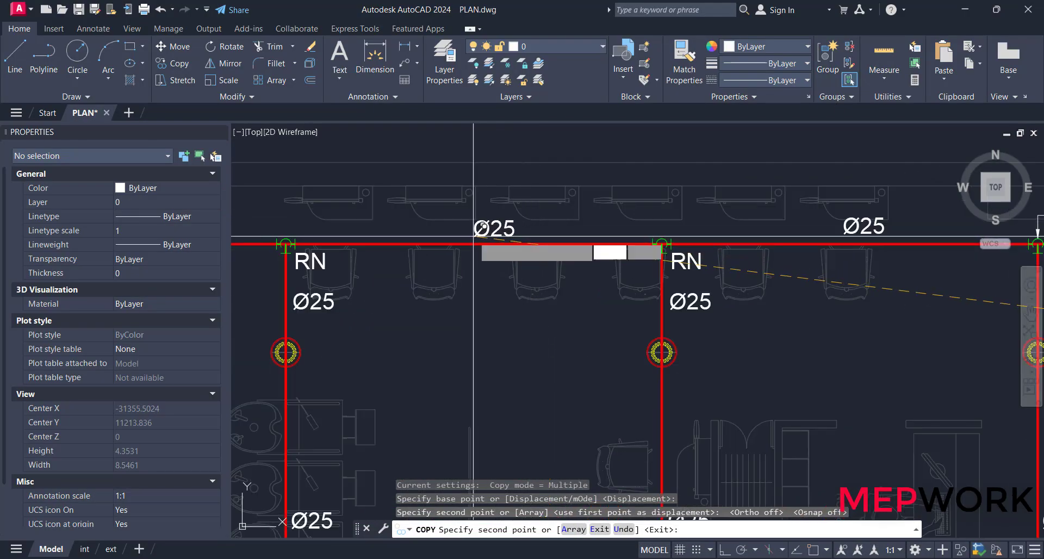
pyautogui.scroll(2, 492, 233)
pyautogui.press('Escape')
pyautogui.press('Escape')
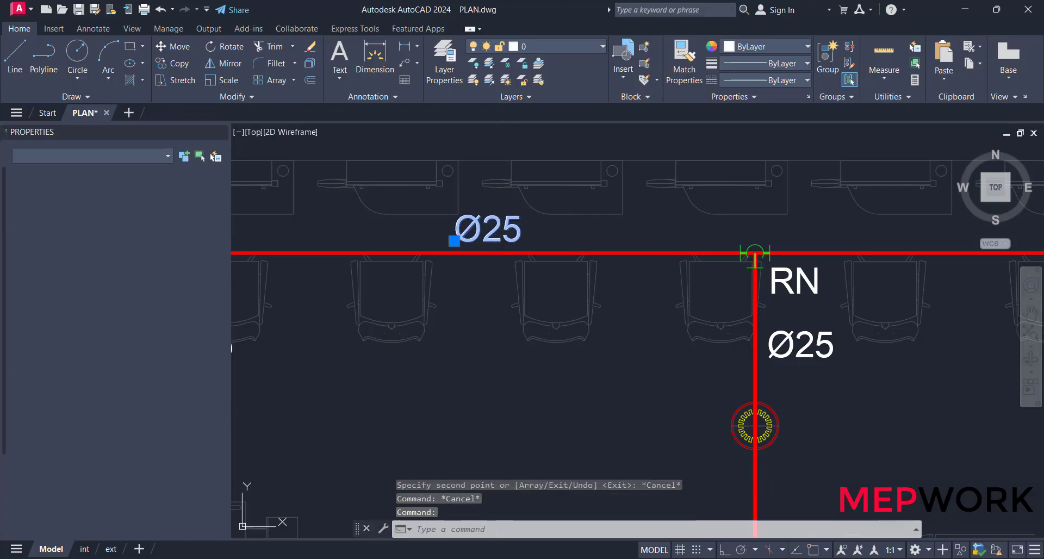
# Change the main pipe label between the left and middle riser nipples to Ø40
pyautogui.doubleClick(490, 232)
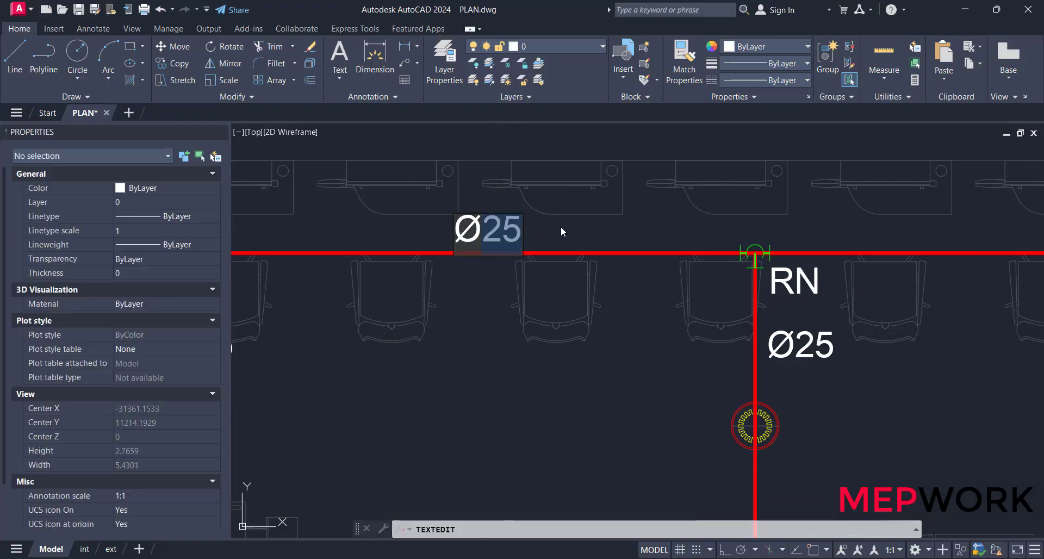
pyautogui.write('40')
pyautogui.press('Return')
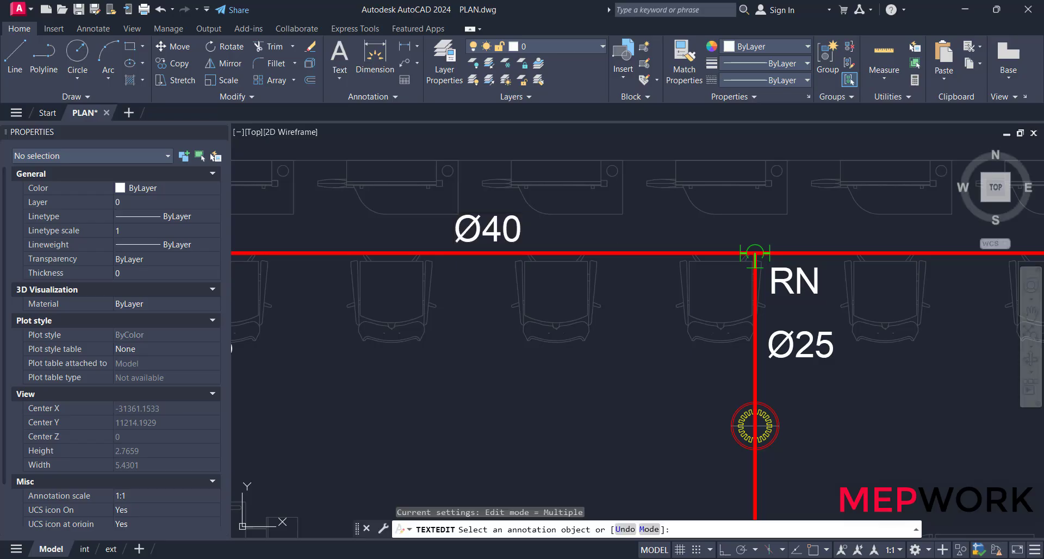
pyautogui.scroll(-2, 624, 221)
pyautogui.press('Escape')
pyautogui.press('Escape')
# Copy the Ø40 label horizontally along the main pipe to the segment between the isolating valve and the left riser nipple
pyautogui.moveTo(517, 338); pyautogui.dragTo(537, 262, button='middle')
pyautogui.scroll(-2, 537, 262)
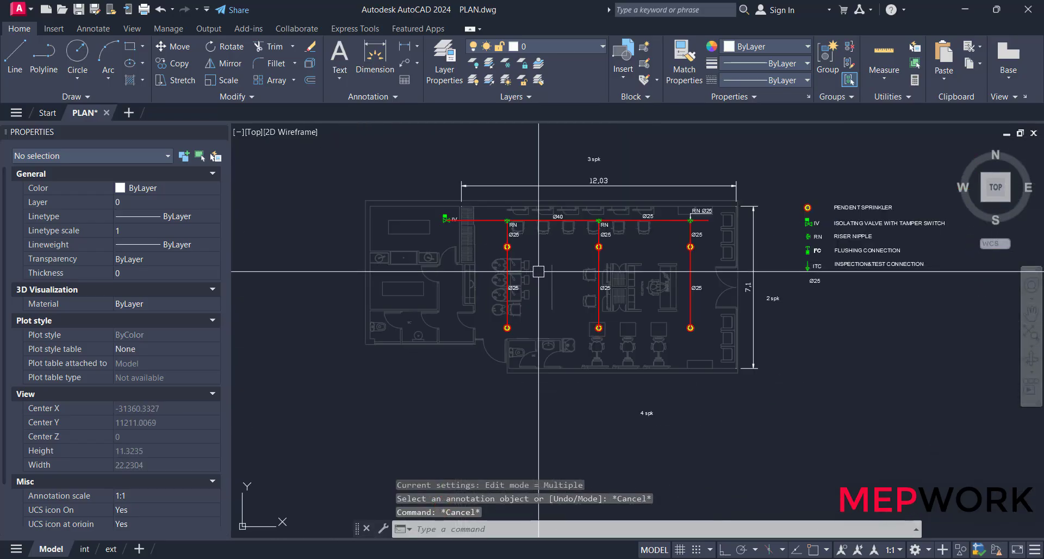
pyautogui.scroll(2, 455, 200)
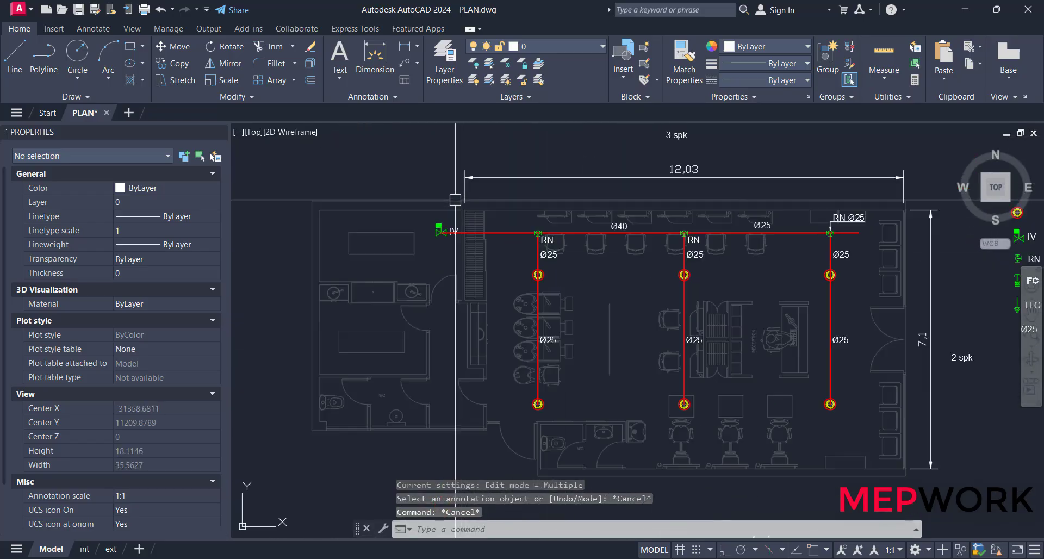
pyautogui.scroll(2, 500, 222)
pyautogui.scroll(-4, 502, 220)
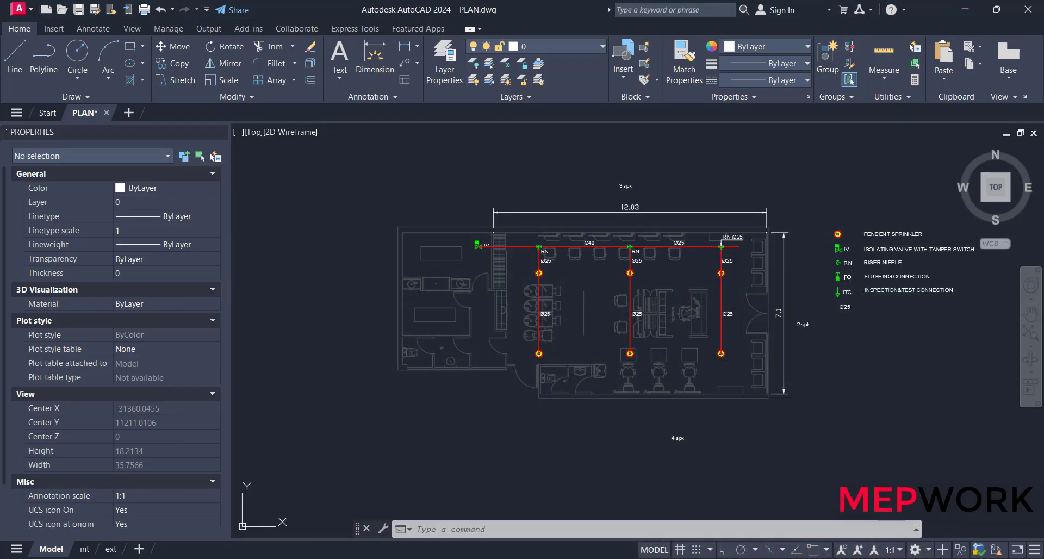
pyautogui.scroll(5, 608, 250)
pyautogui.click(608, 250)
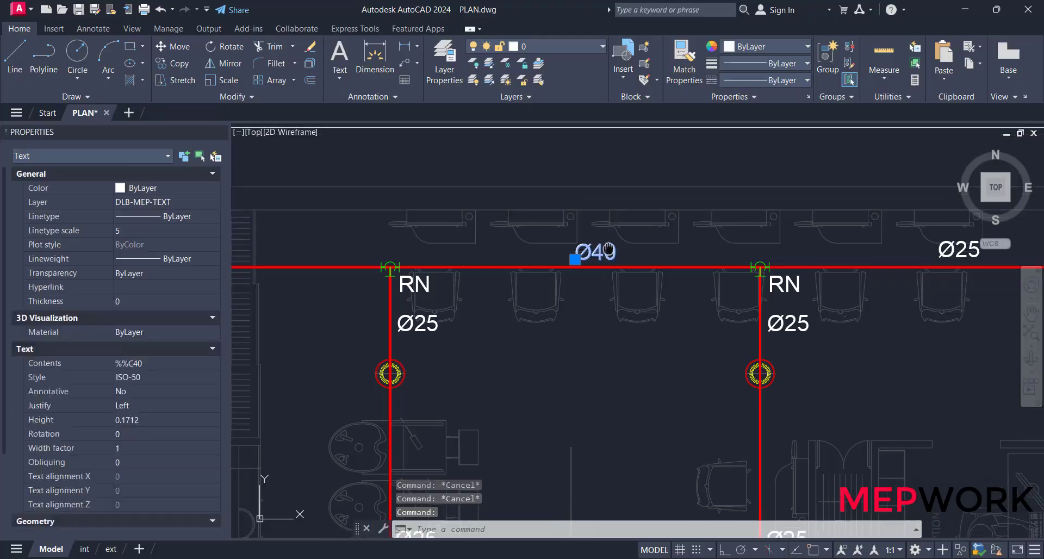
pyautogui.moveTo(608, 248); pyautogui.dragTo(620, 242, button='middle')
pyautogui.write('c')
pyautogui.press('space')
pyautogui.click(623, 338)
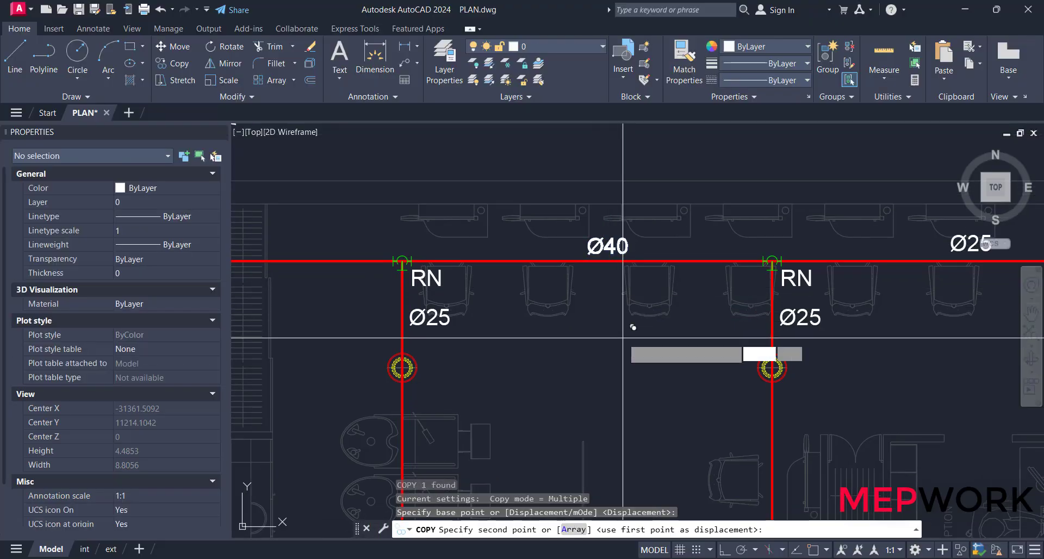
pyautogui.click(725, 549)
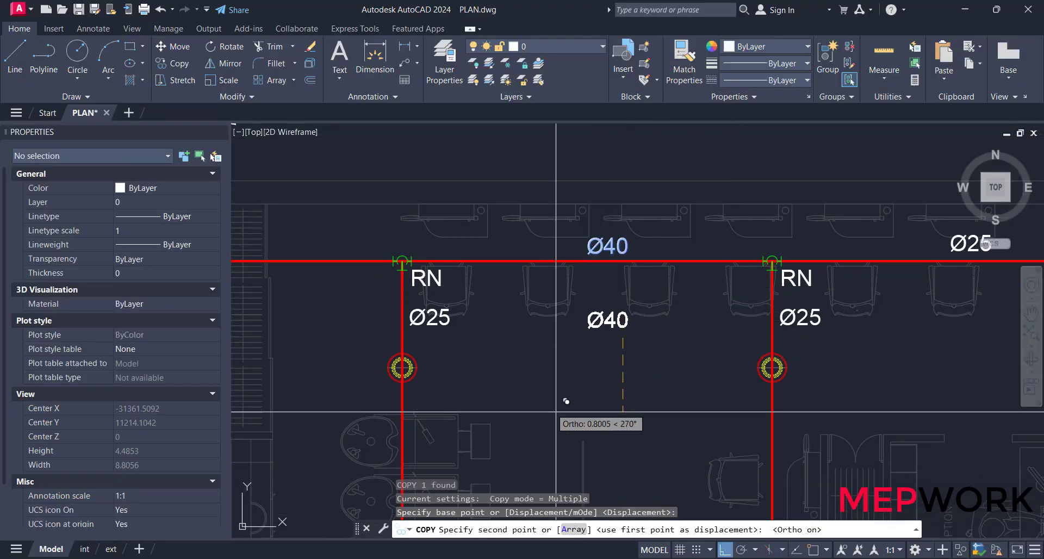
pyautogui.click(359, 299)
pyautogui.press('Escape')
pyautogui.press('Escape')
# Change the copied label between the isolating valve and the left riser nipple to Ø50
pyautogui.click(345, 246)
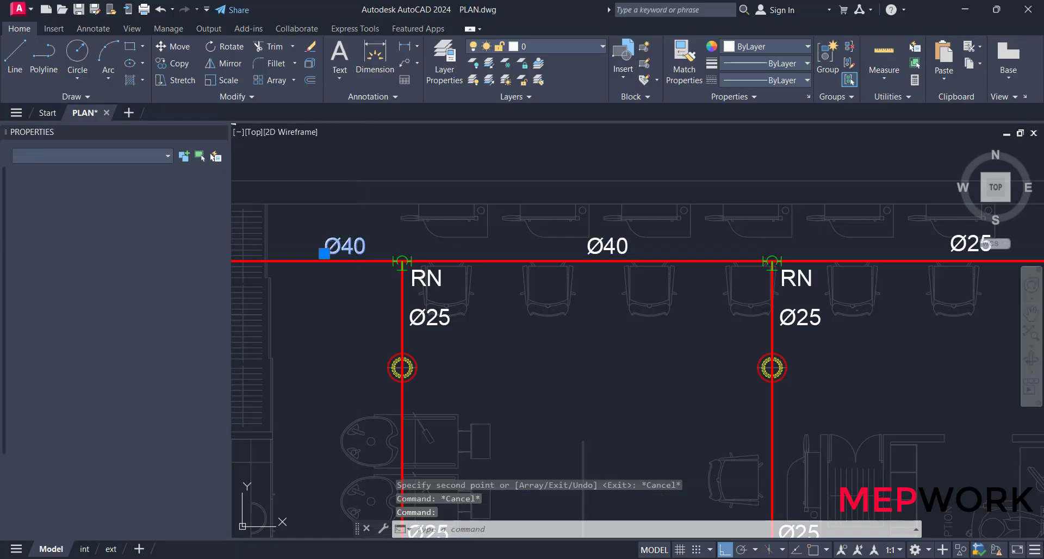
pyautogui.doubleClick(353, 247)
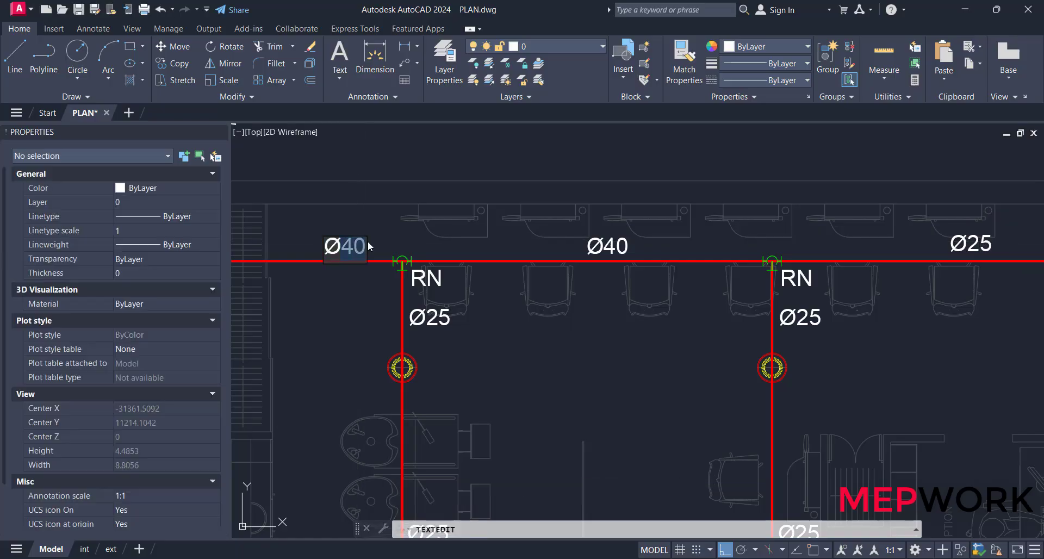
pyautogui.write('50')
pyautogui.press('Return')
pyautogui.scroll(-3, 492, 223)
pyautogui.press('Escape')
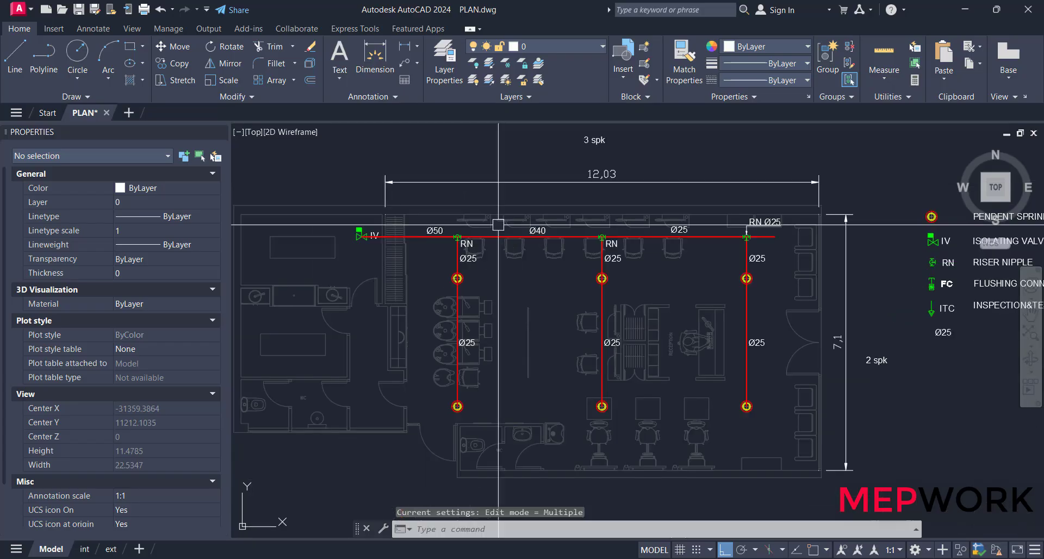
# Move the flushing connection symbol and its FC label from the legend to the right end of the main pipe, snapping the symbol's base to it
pyautogui.moveTo(518, 271); pyautogui.dragTo(443, 259, button='middle')
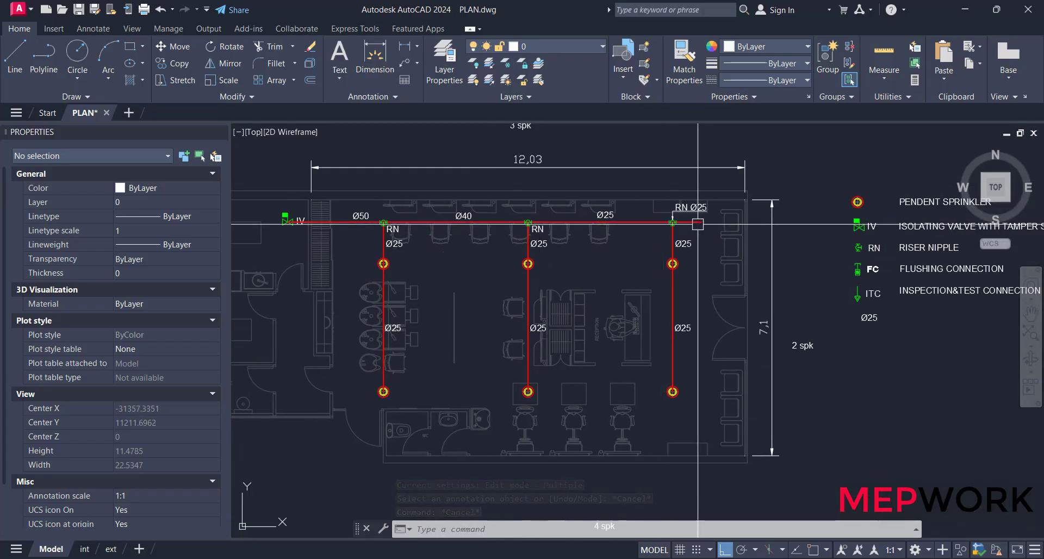
pyautogui.scroll(2, 698, 224)
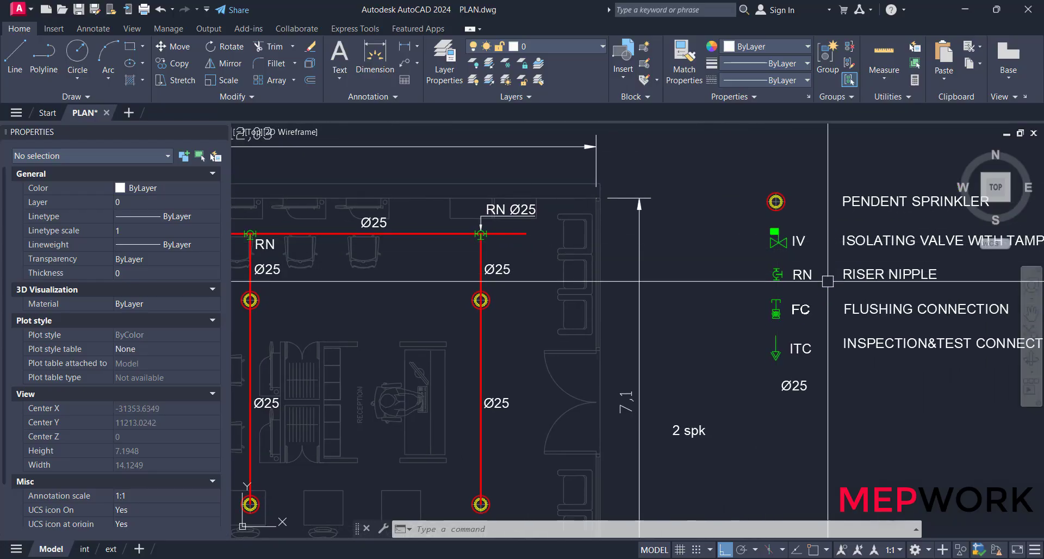
pyautogui.scroll(4, 827, 281)
pyautogui.click(734, 286)
pyautogui.click(631, 239)
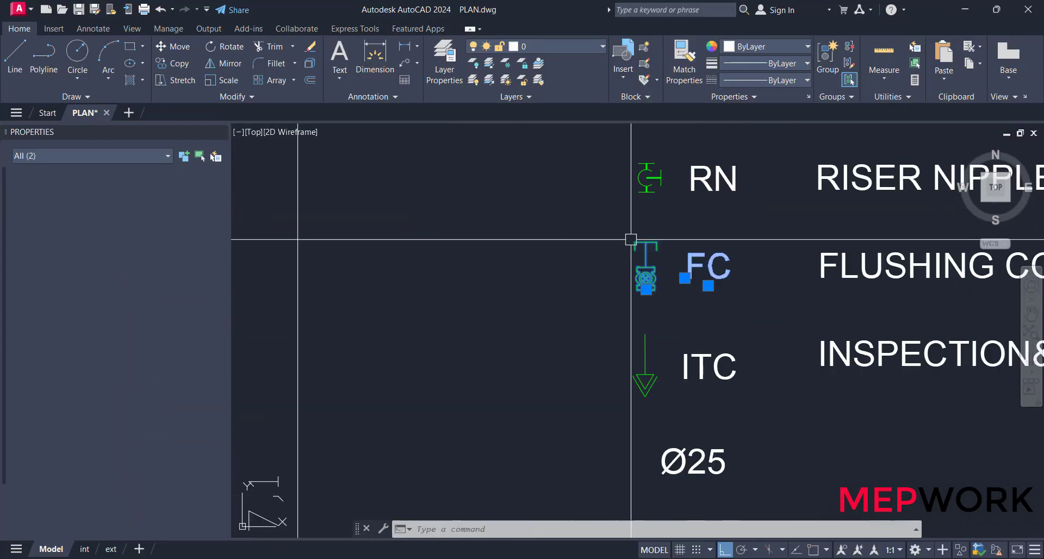
pyautogui.scroll(2, 647, 250)
pyautogui.write('m')
pyautogui.press('Return')
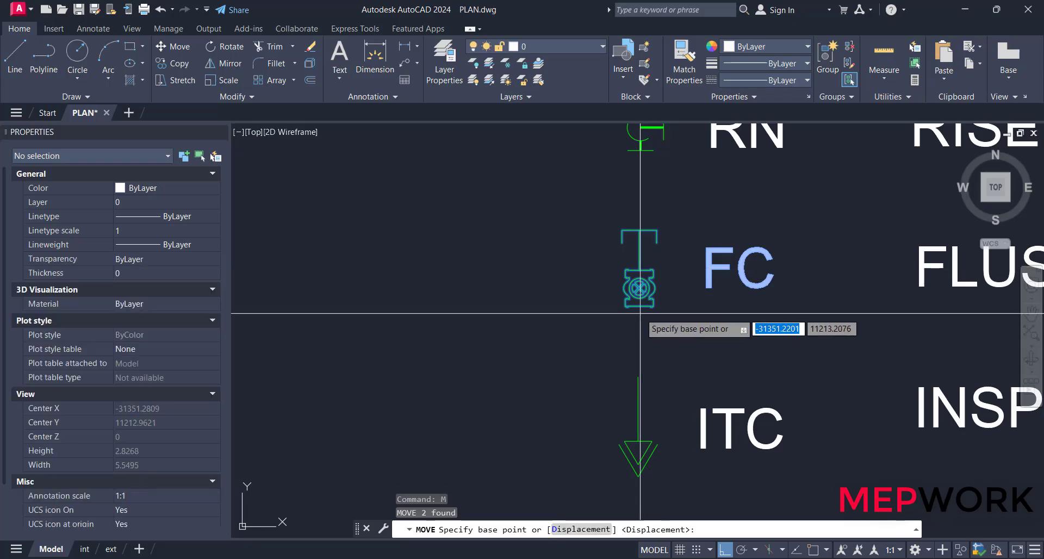
pyautogui.press('F3')
pyautogui.click(639, 306)
pyautogui.scroll(-6, 674, 298)
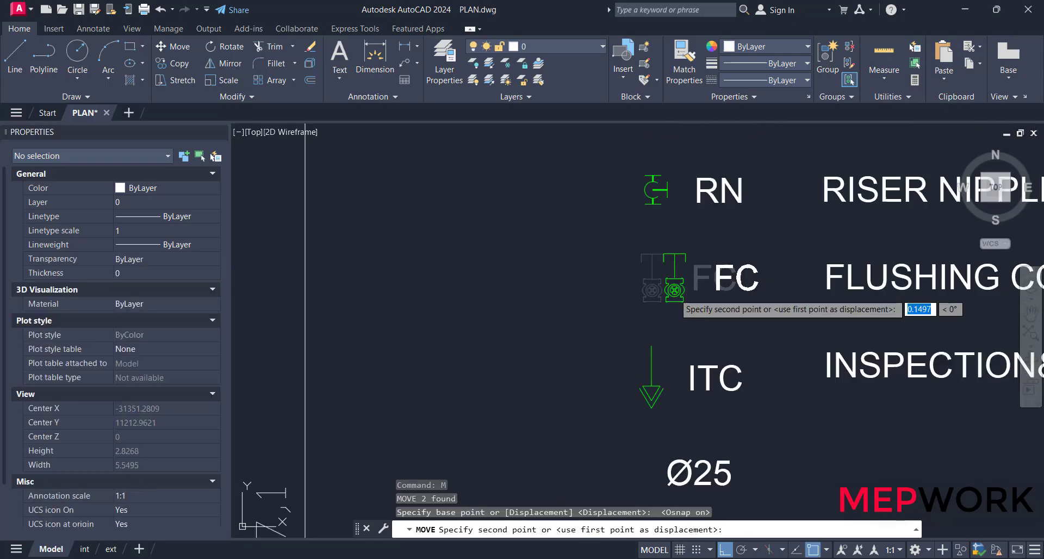
pyautogui.scroll(4, 425, 219)
pyautogui.click(411, 195)
pyautogui.press('Escape')
pyautogui.press('Escape')
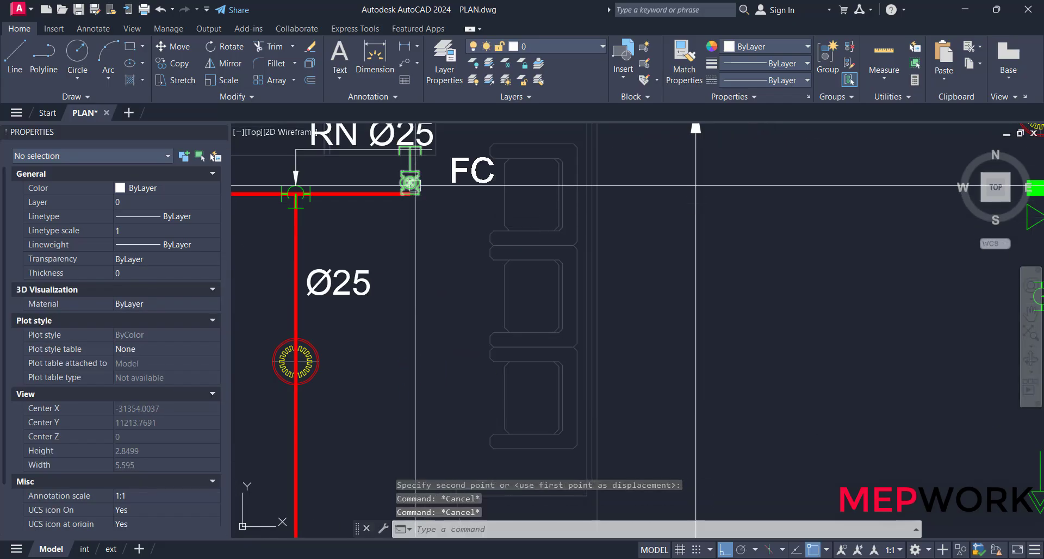
# Rotate the flushing connection symbol by 270° about the main pipe's end so it lies in line with the pipe
pyautogui.click(413, 181)
pyautogui.scroll(3, 414, 181)
pyautogui.write('ro')
pyautogui.press('space')
pyautogui.scroll(-2, 408, 218)
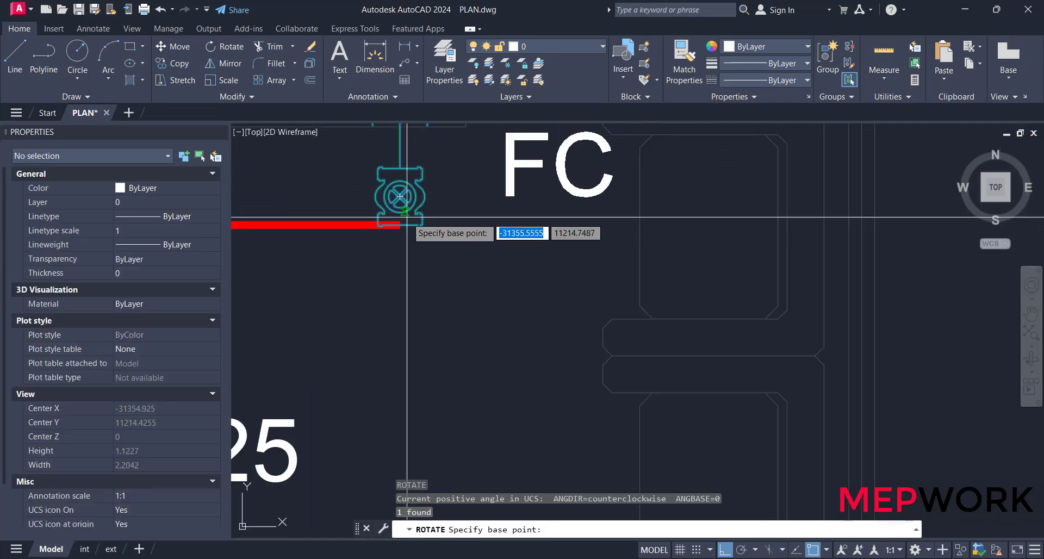
pyautogui.click(403, 223)
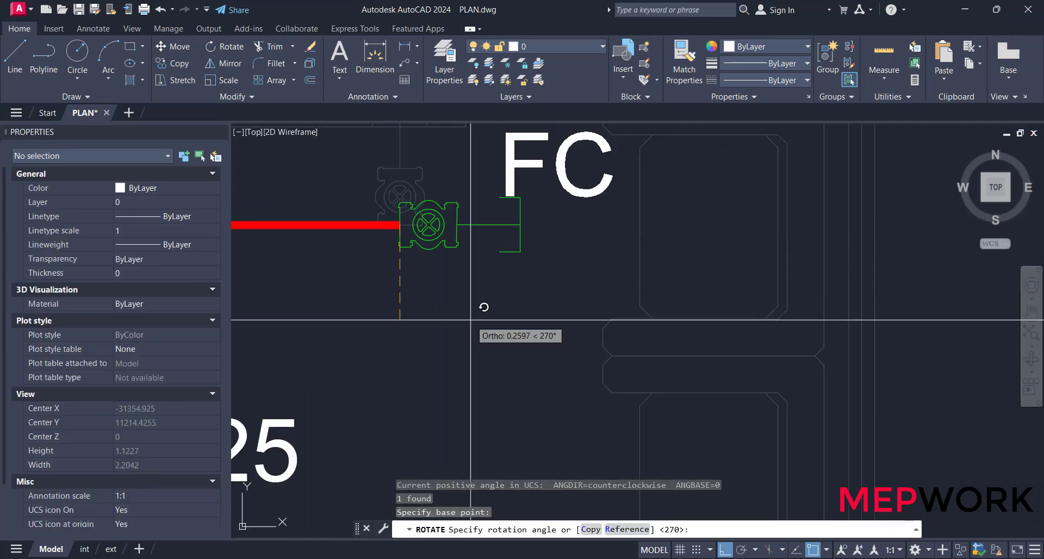
pyautogui.press('Escape')
pyautogui.press('Escape')
# Move the FC label to just above the outer end of the flushing connection symbol
pyautogui.scroll(4, 475, 269)
pyautogui.click(477, 256)
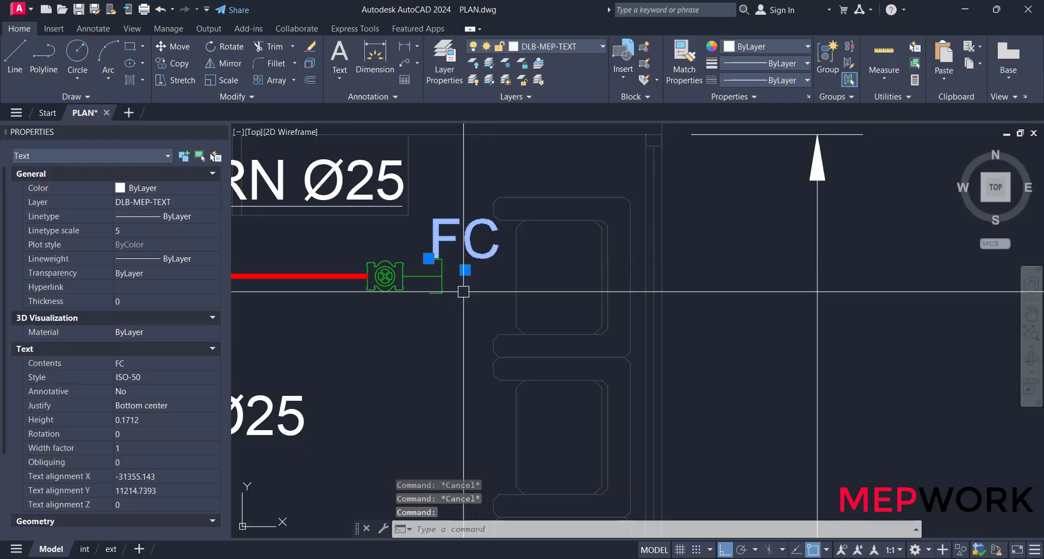
pyautogui.moveTo(464, 292); pyautogui.dragTo(486, 269, button='middle')
pyautogui.write('m')
pyautogui.press('space')
pyautogui.click(465, 305)
pyautogui.press('Escape')
pyautogui.press('Escape')
pyautogui.scroll(-4, 456, 270)
pyautogui.scroll(-4, 487, 268)
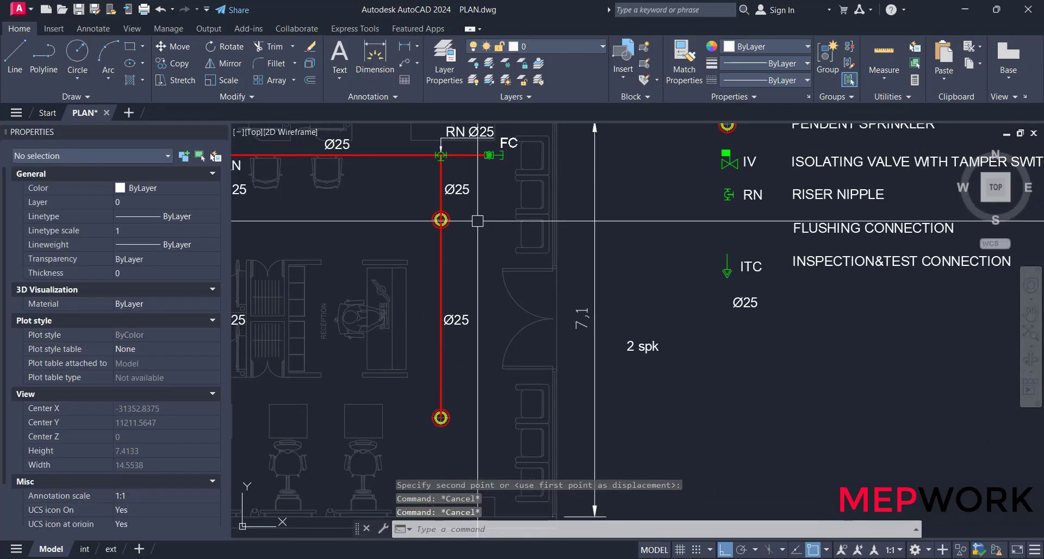
pyautogui.scroll(5, 501, 397)
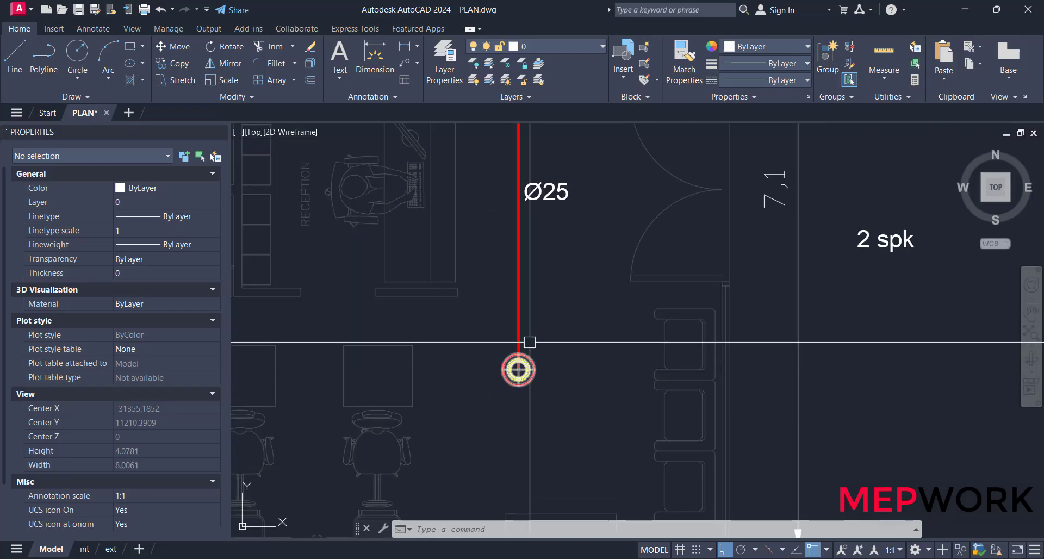
pyautogui.scroll(-5, 543, 424)
pyautogui.scroll(5, 707, 246)
pyautogui.click(696, 255)
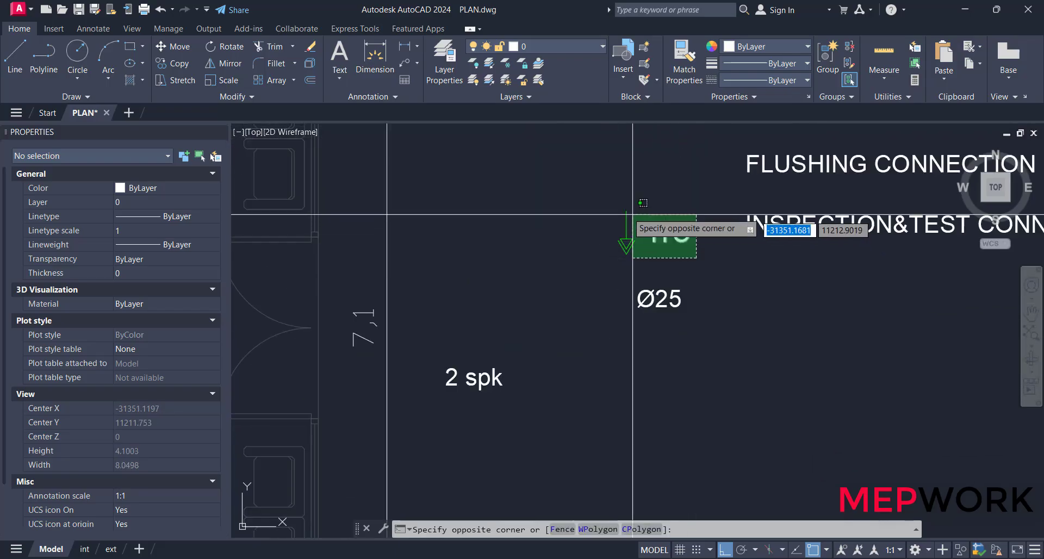
pyautogui.press('Escape')
pyautogui.press('Escape')
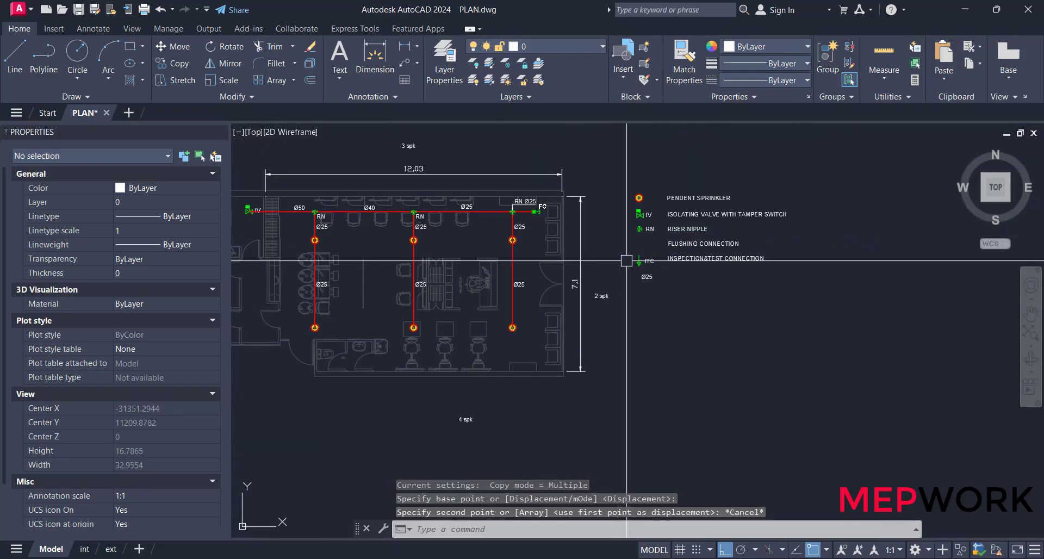
# Copy the inspection/test connection symbol and its ITC label from the legend to the centre of the right branch's lower sprinkler
pyautogui.scroll(5, 637, 262)
pyautogui.click(663, 274)
pyautogui.click(622, 238)
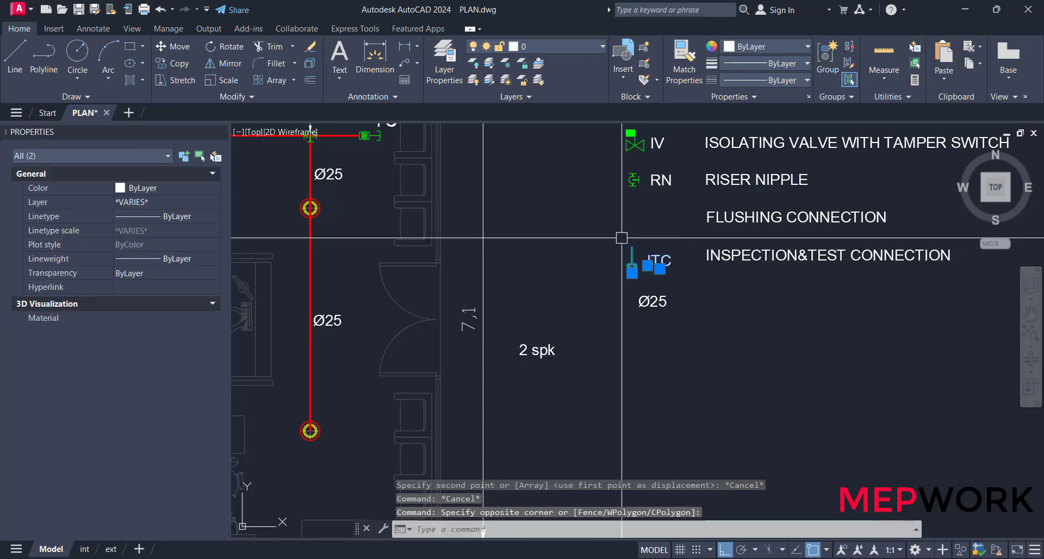
pyautogui.write('co')
pyautogui.press('Return')
pyautogui.click(633, 239)
pyautogui.scroll(-5, 634, 240)
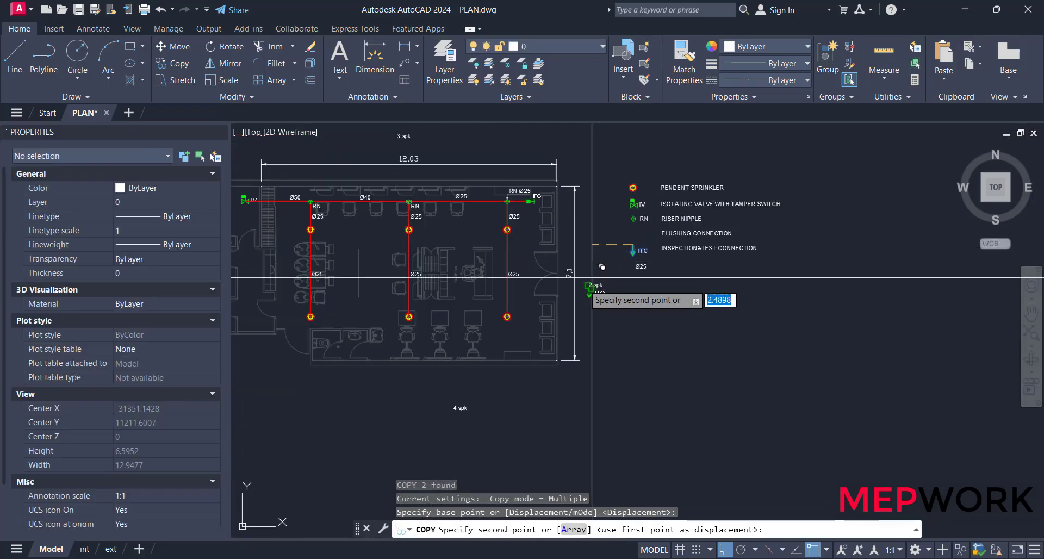
pyautogui.press('F8')
pyautogui.scroll(6, 543, 391)
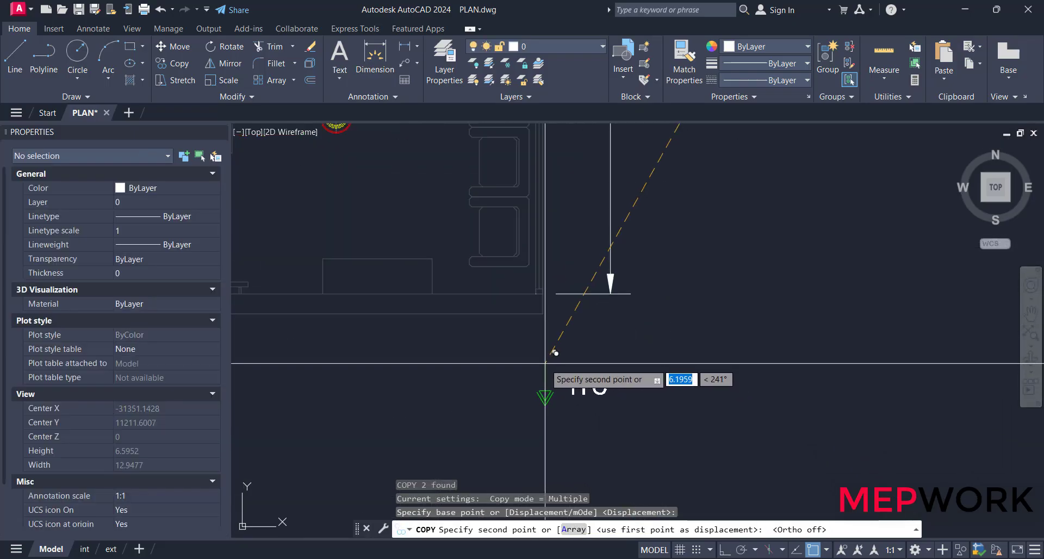
pyautogui.moveTo(477, 279); pyautogui.dragTo(579, 391, button='middle')
pyautogui.scroll(6, 442, 224)
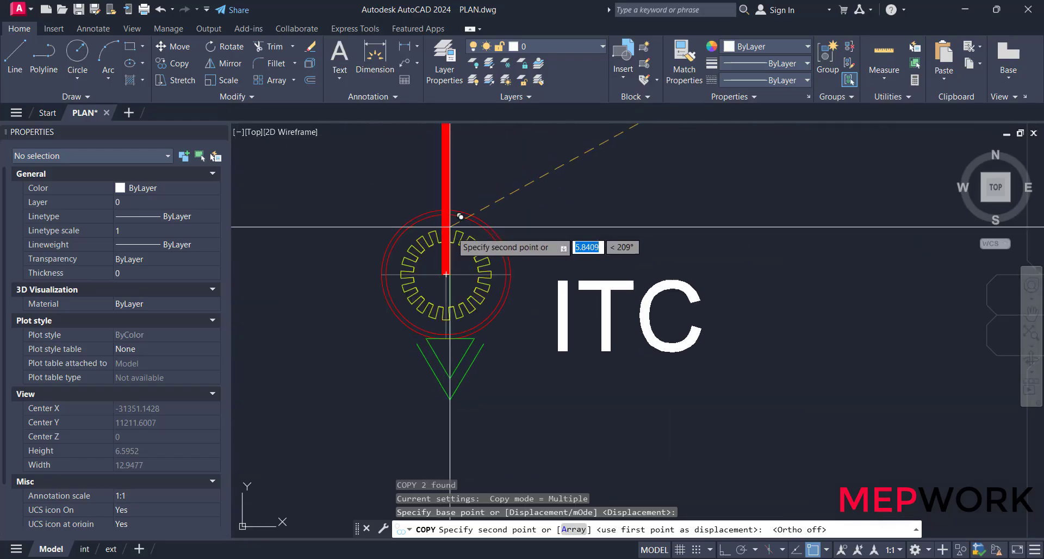
pyautogui.click(446, 274)
pyautogui.press('Escape')
pyautogui.press('Escape')
# Move the copied inspection/test connection symbol and ITC label straight down so they sit clear below the sprinkler
pyautogui.scroll(-4, 546, 325)
pyautogui.press('Escape')
pyautogui.scroll(2, 548, 335)
pyautogui.click(573, 335)
pyautogui.click(524, 291)
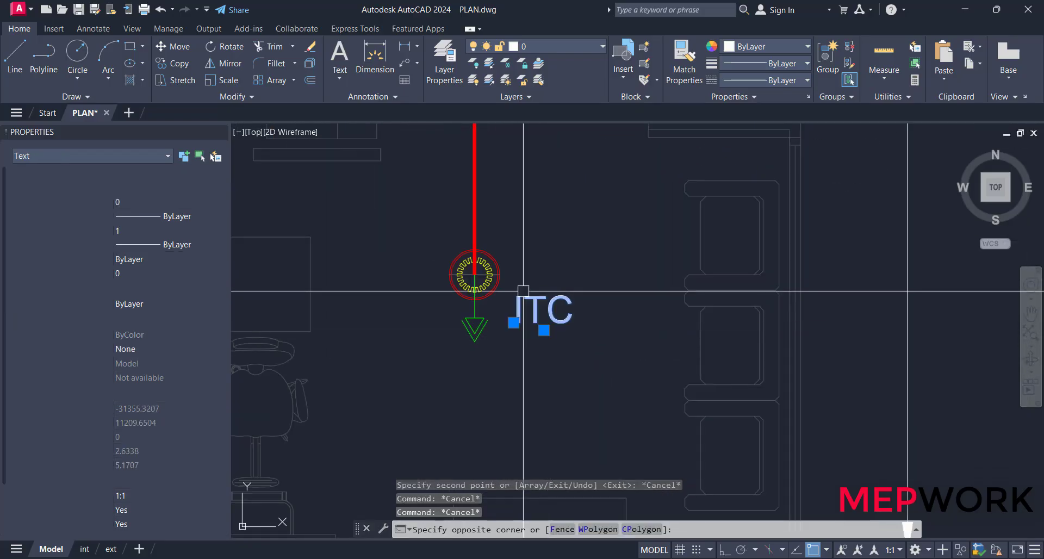
pyautogui.click(478, 333)
pyautogui.moveTo(484, 333); pyautogui.dragTo(494, 280, button='middle')
pyautogui.write('M')
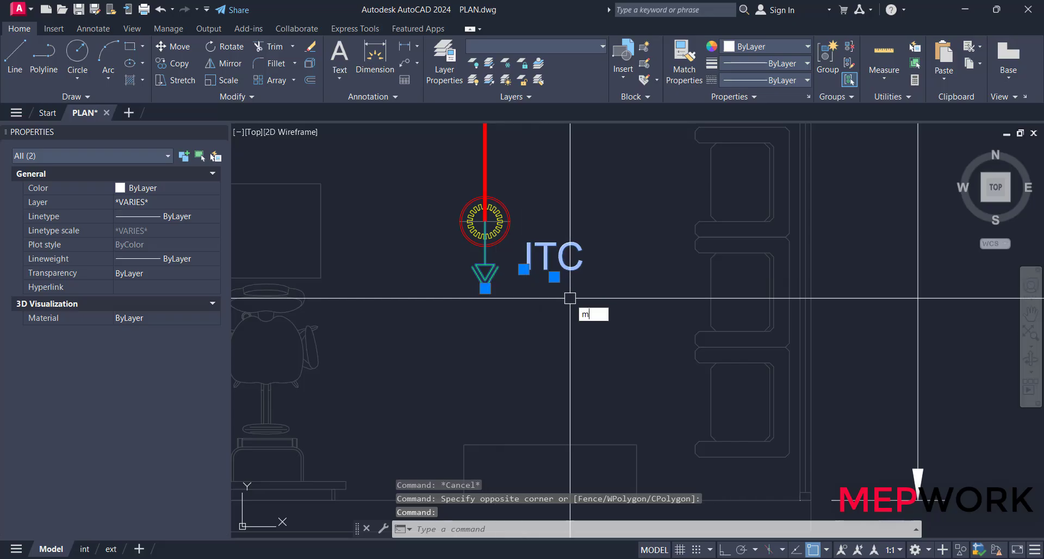
pyautogui.press('Return')
pyautogui.click(724, 549)
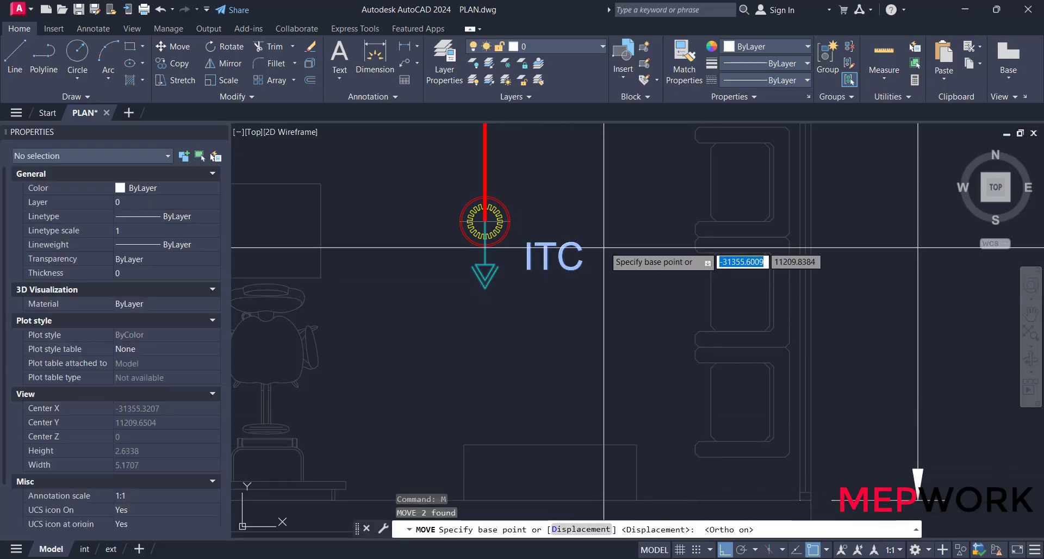
pyautogui.click(625, 256)
pyautogui.click(625, 314)
pyautogui.press('Escape')
pyautogui.press('Escape')
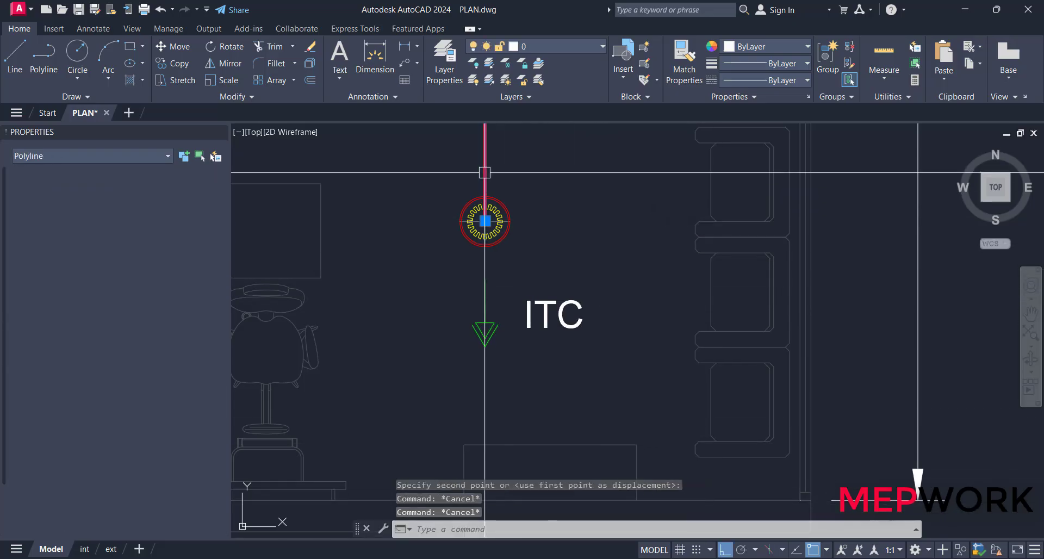
# Stretch the lower end of the right branch pipe down to the inspection/test connection symbol's upper end
pyautogui.click(485, 170)
pyautogui.click(485, 221)
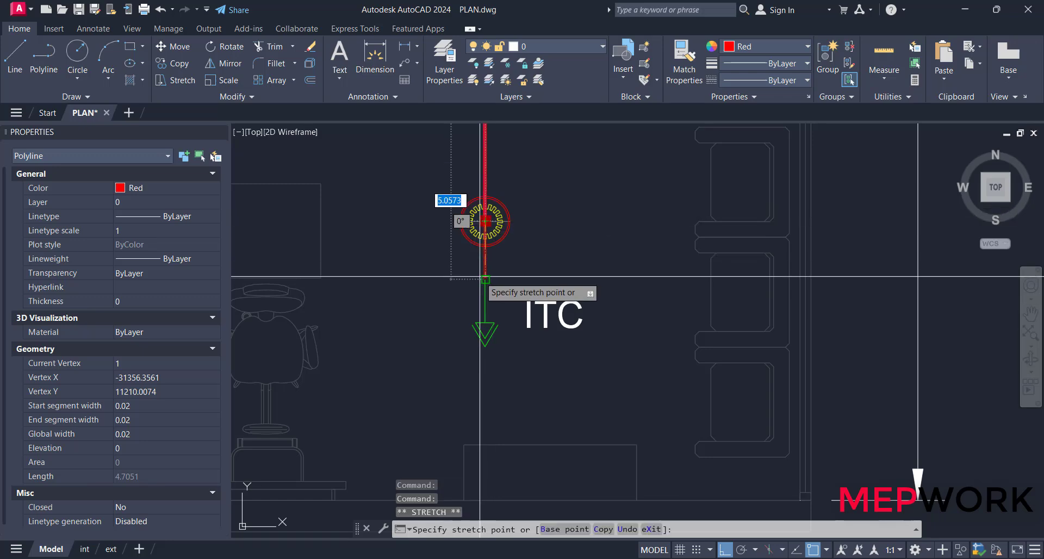
pyautogui.press('Escape')
# Stretch the left end of the main pipe straight through and slightly past the isolating valve
pyautogui.scroll(-5, 620, 267)
pyautogui.moveTo(620, 267); pyautogui.dragTo(762, 308, button='middle')
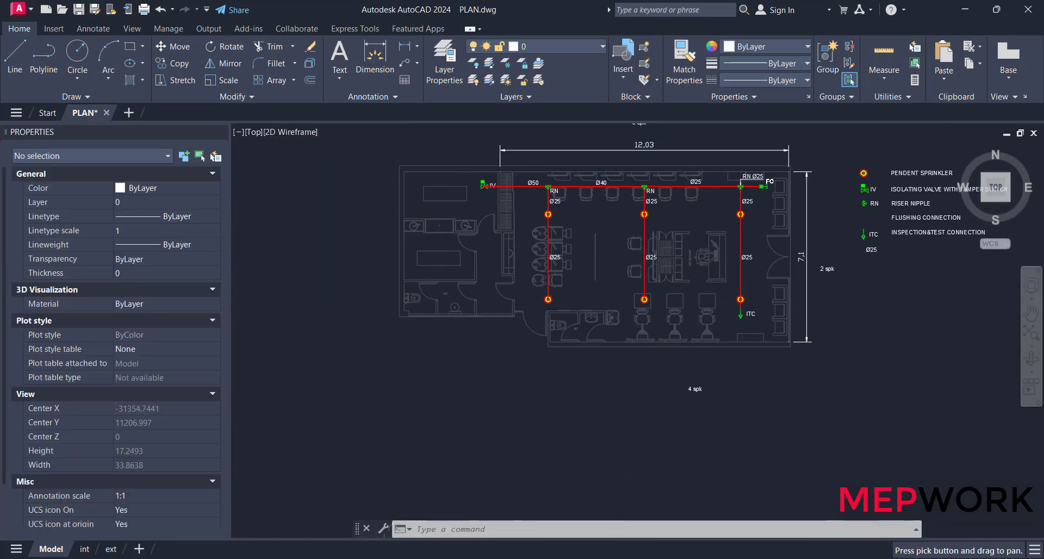
pyautogui.scroll(4, 474, 168)
pyautogui.click(506, 253)
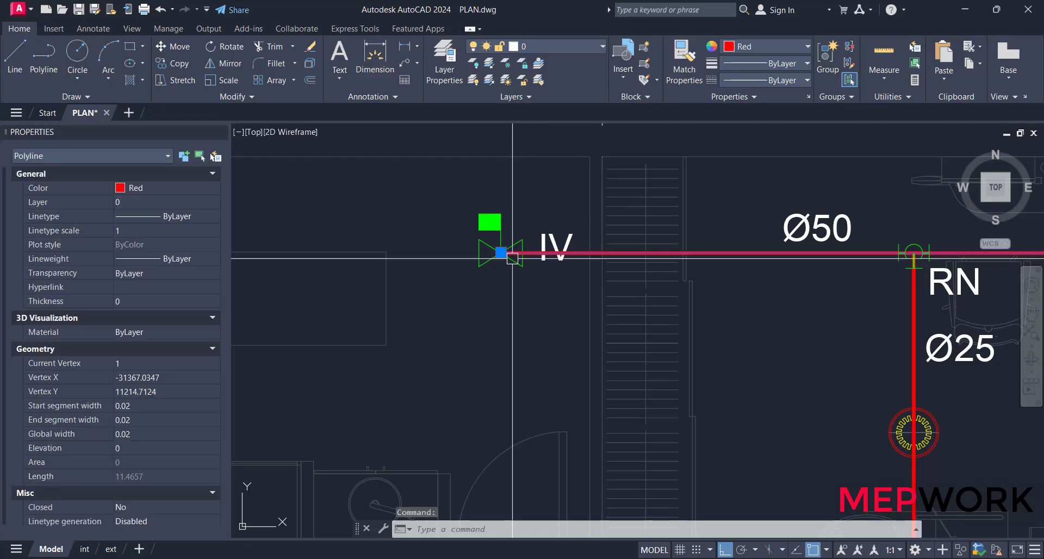
pyautogui.click(501, 253)
pyautogui.press('Escape')
pyautogui.press('Escape')
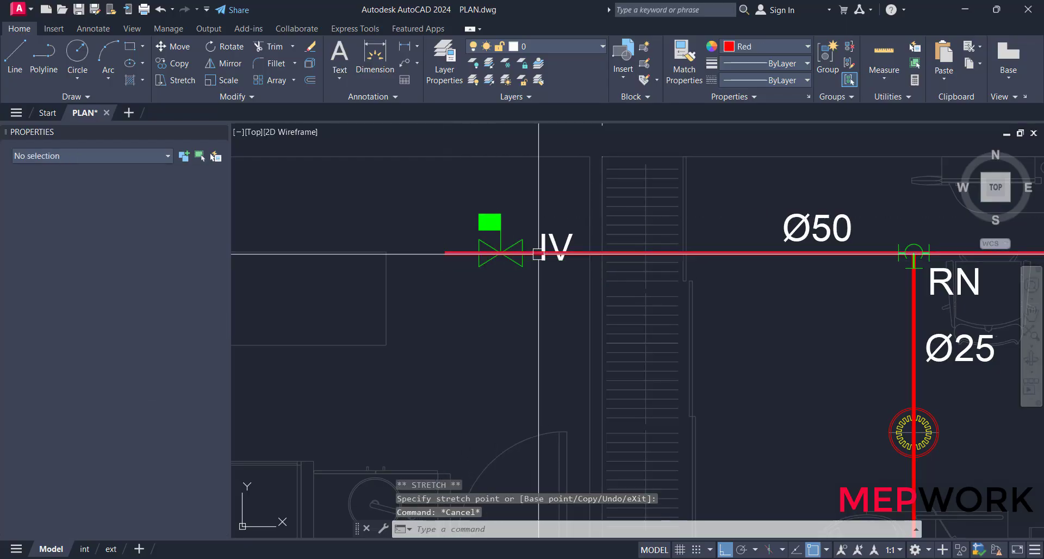
# Move the IV label up so it sits just above the main pipe beside the isolating valve
pyautogui.click(563, 248)
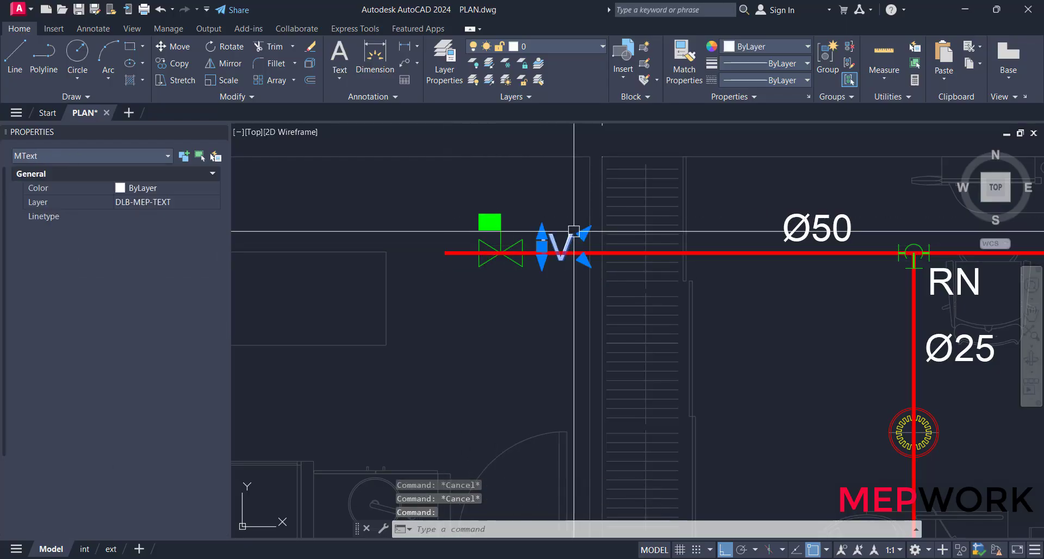
pyautogui.write('m')
pyautogui.press('Return')
pyautogui.click(552, 309)
pyautogui.click(556, 295)
pyautogui.press('Escape')
pyautogui.press('Escape')
# Erase the duplicate IV label beside the isolating valve, keeping one label
pyautogui.click(555, 231)
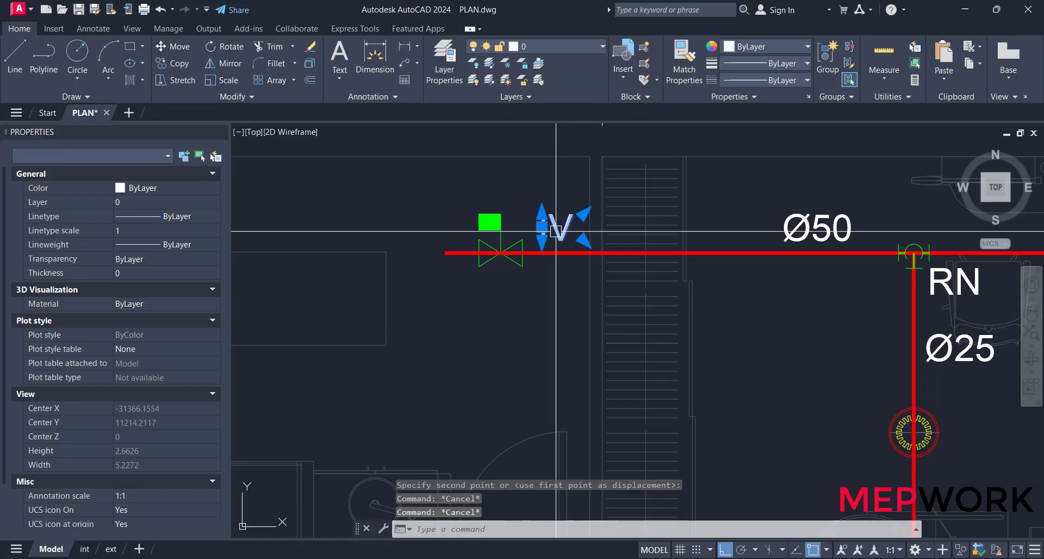
pyautogui.moveTo(555, 230); pyautogui.dragTo(560, 220, button='middle')
pyautogui.write('e')
pyautogui.press('Return')
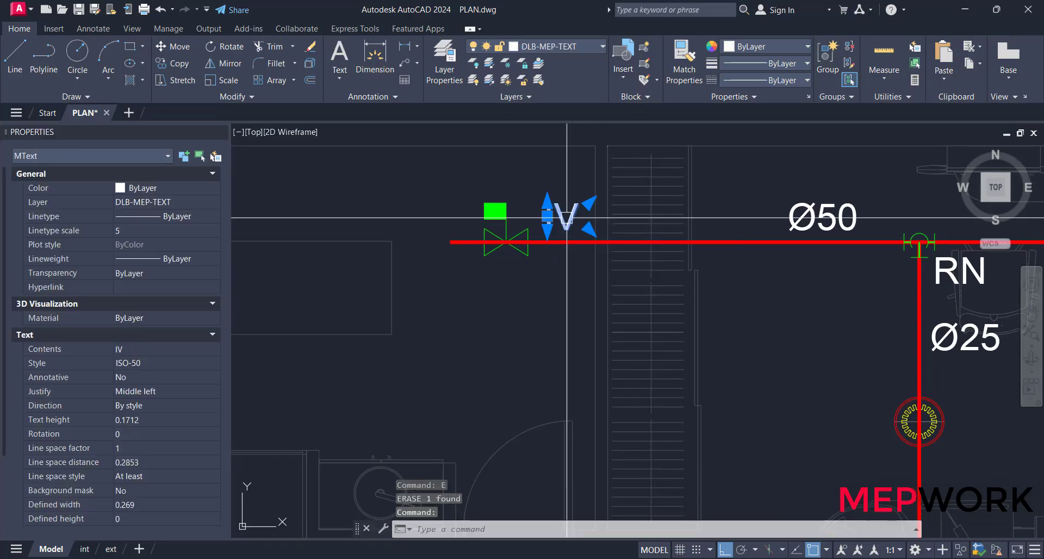
# Copy the IV label to just below the isolating valve
pyautogui.write('co')
pyautogui.press('Return')
pyautogui.click(567, 218)
pyautogui.click(726, 550)
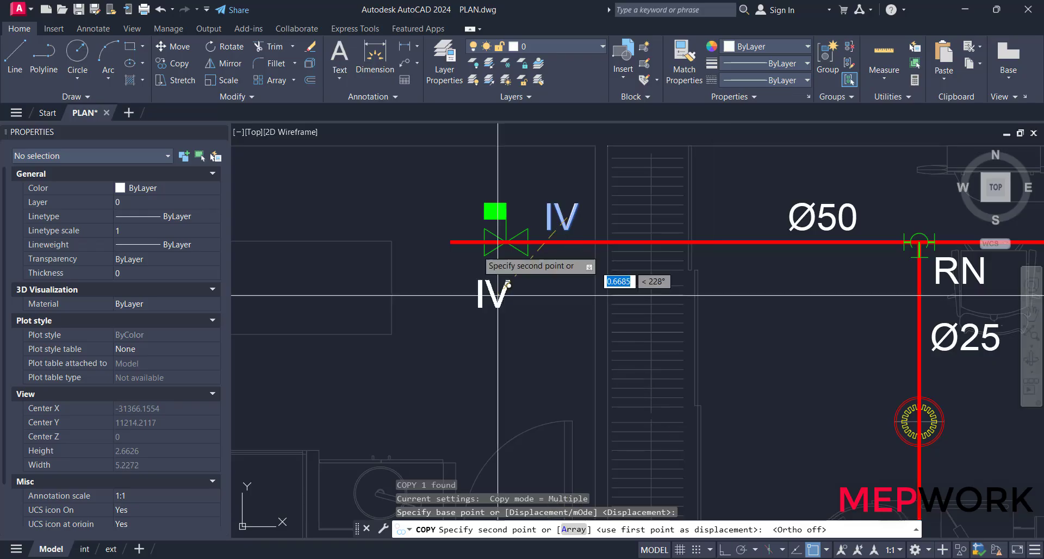
pyautogui.scroll(5, 490, 291)
pyautogui.click(489, 292)
pyautogui.scroll(-5, 484, 286)
pyautogui.press('Escape')
pyautogui.press('Escape')
# Change the copied label's text to OS&Y GATE VALVE and widen its text frame so it fits on one line
pyautogui.click(484, 285)
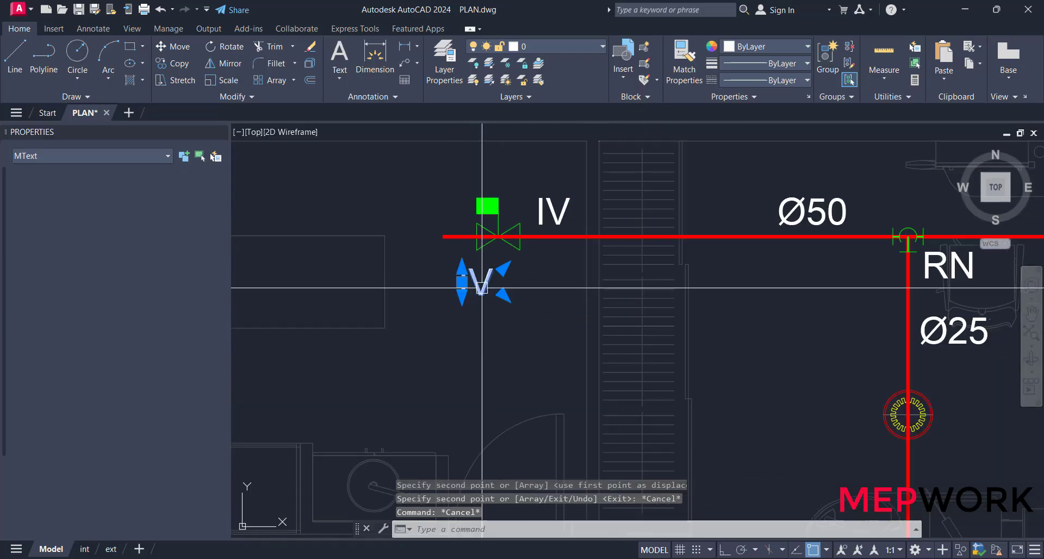
pyautogui.doubleClick(482, 288)
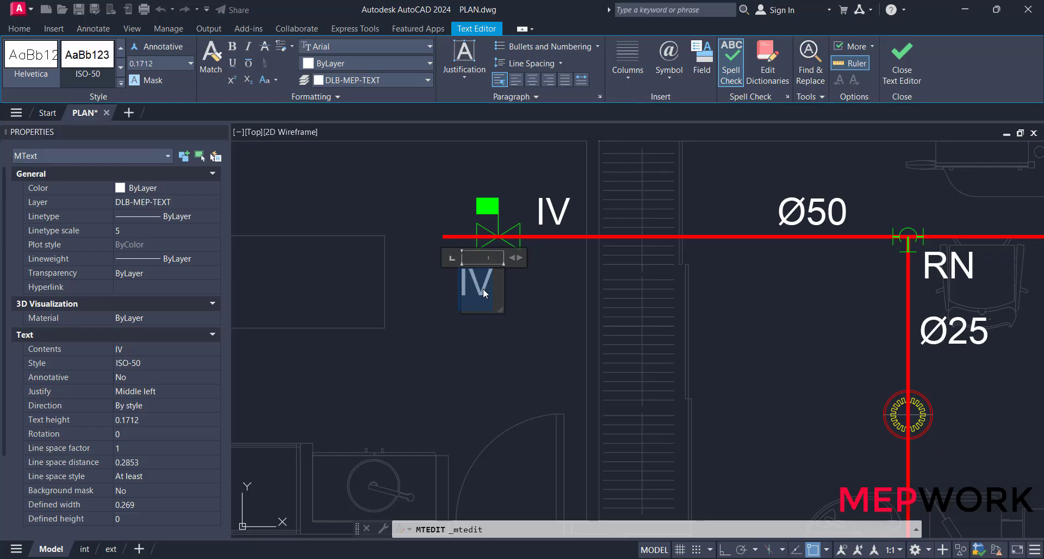
pyautogui.write('OS')
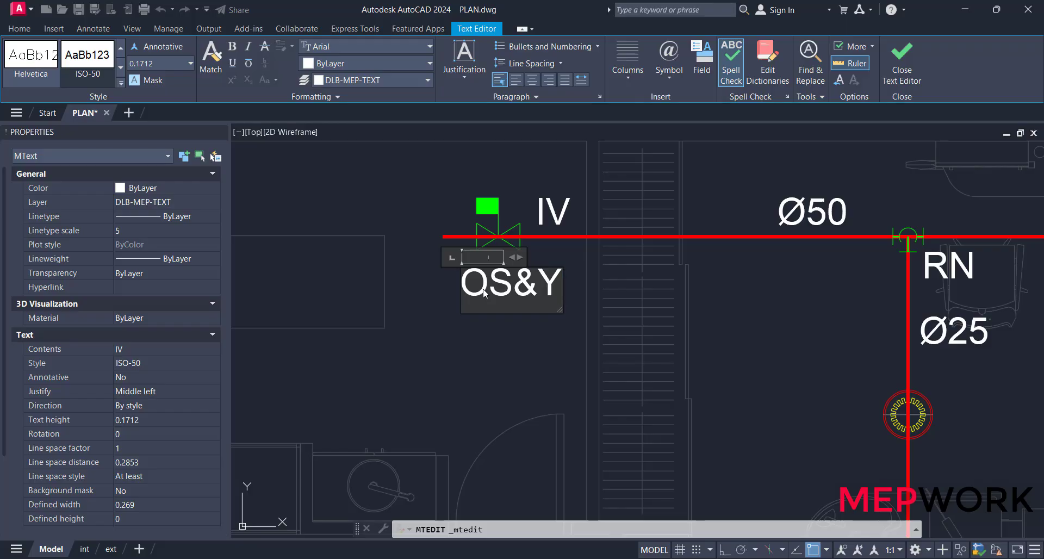
pyautogui.write('&Y')
pyautogui.press('Return')
pyautogui.write('G')
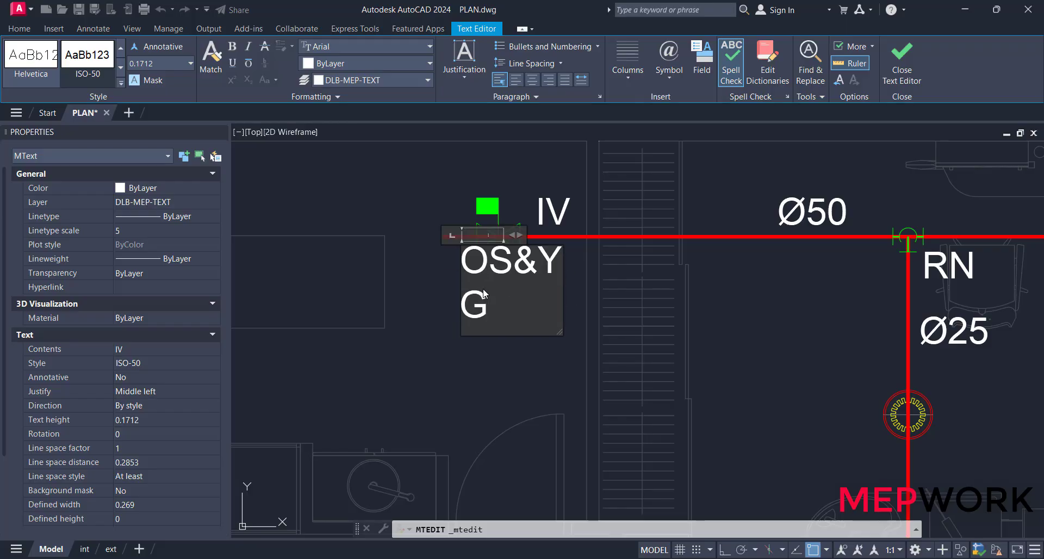
pyautogui.write('ATE')
pyautogui.press('Return')
pyautogui.write('VALVE')
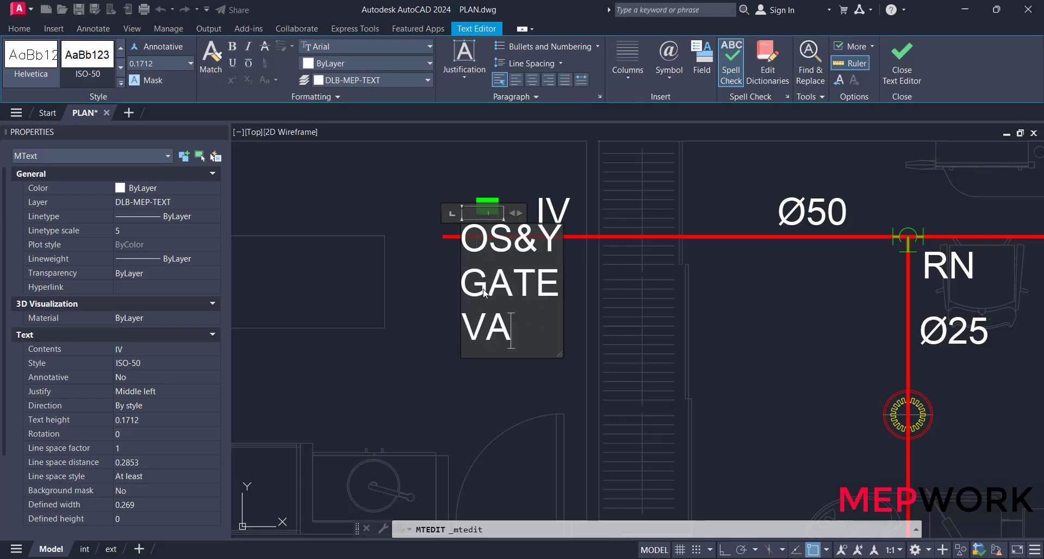
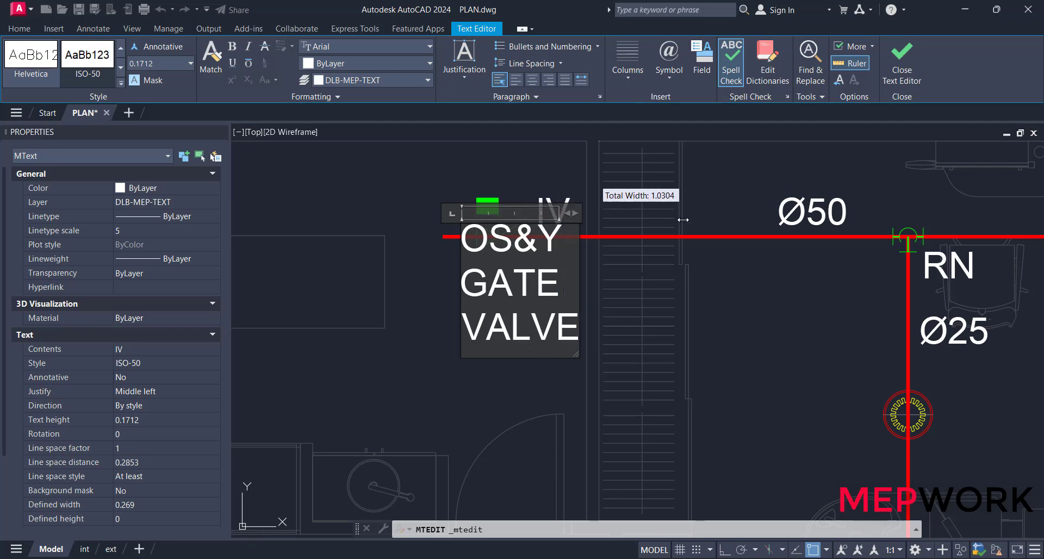
pyautogui.moveTo(683, 219); pyautogui.dragTo(883, 224)
pyautogui.click(790, 342)
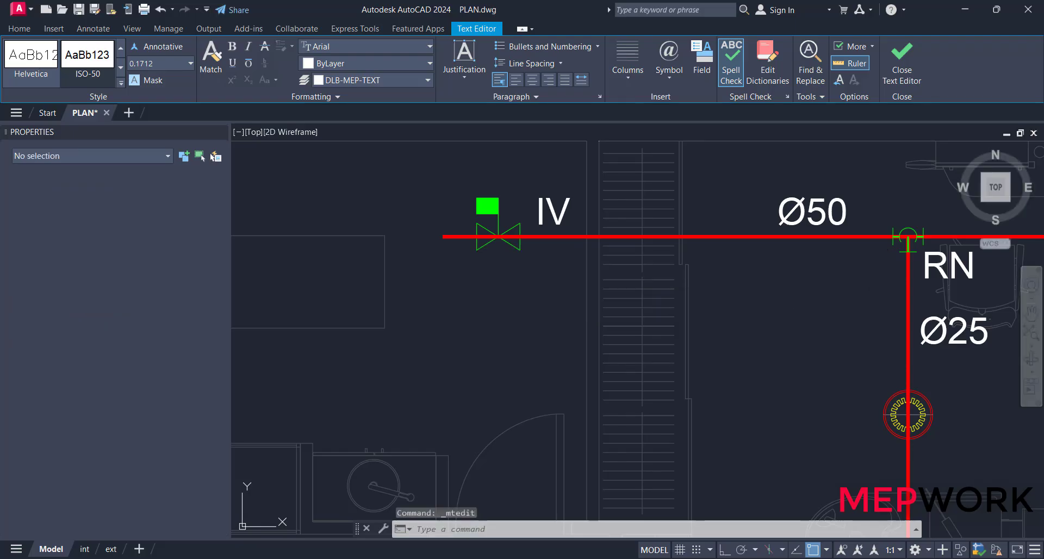
# Move the OS&Y GATE VALVE label to the left, into the free area below and left of the isolating valve
pyautogui.click(527, 296)
pyautogui.moveTo(527, 296); pyautogui.dragTo(605, 233, button='middle')
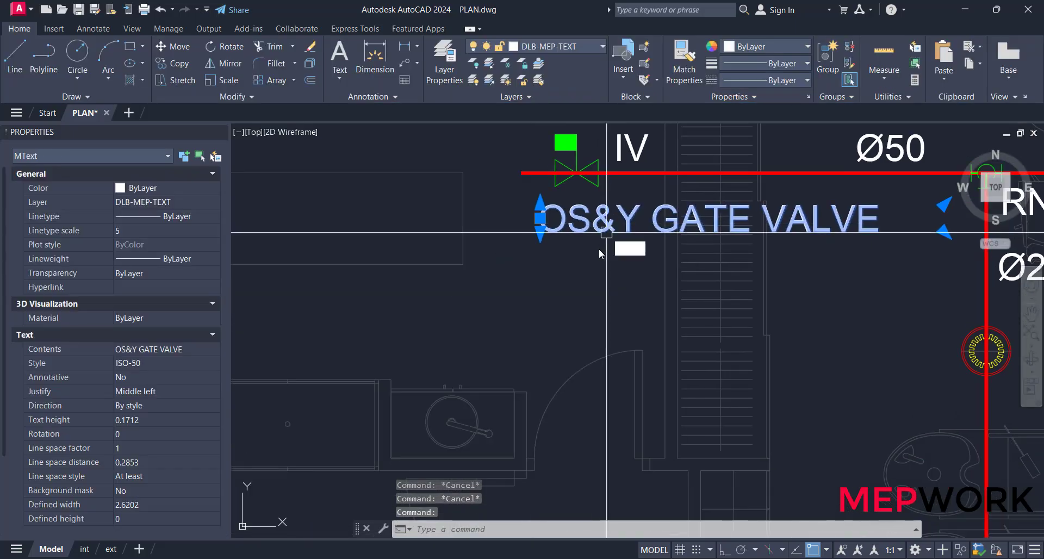
pyautogui.write('M')
pyautogui.press('Return')
pyautogui.click(601, 287)
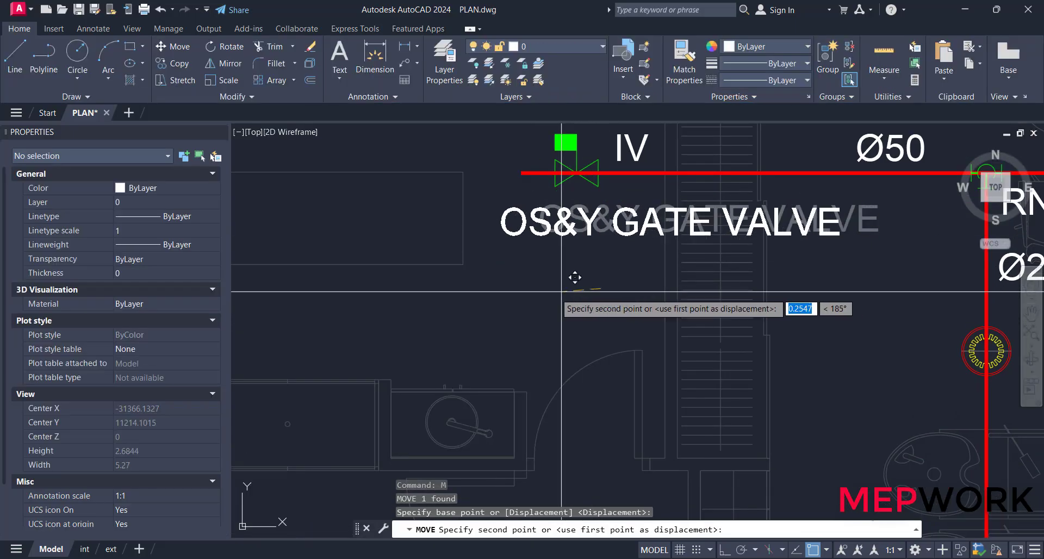
pyautogui.click(288, 286)
pyautogui.moveTo(370, 274); pyautogui.dragTo(569, 268, button='middle')
pyautogui.press('Escape')
pyautogui.press('Escape')
# Copy the OS&Y GATE VALVE label straight down to form a second text line directly beneath it
pyautogui.click(552, 226)
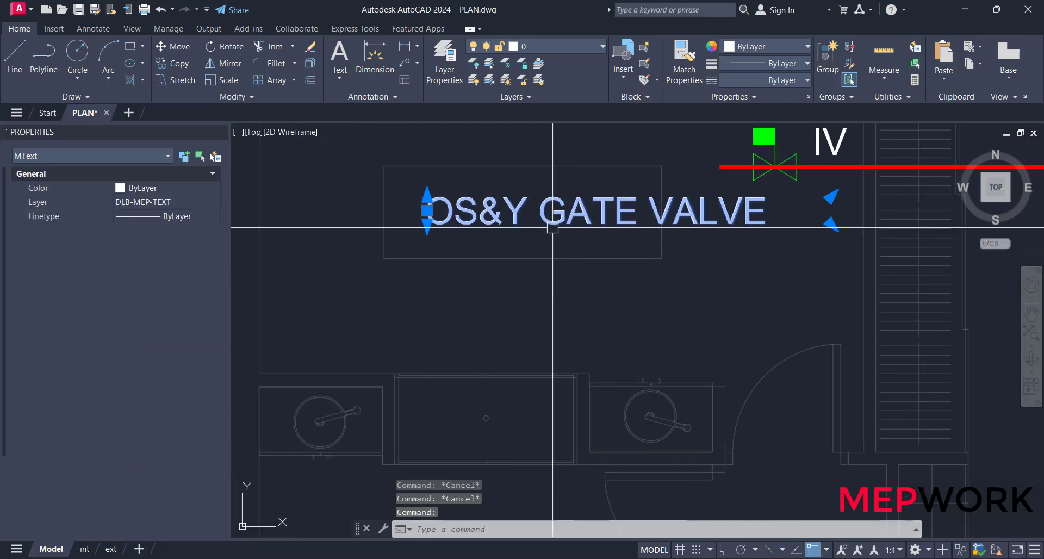
pyautogui.write('C')
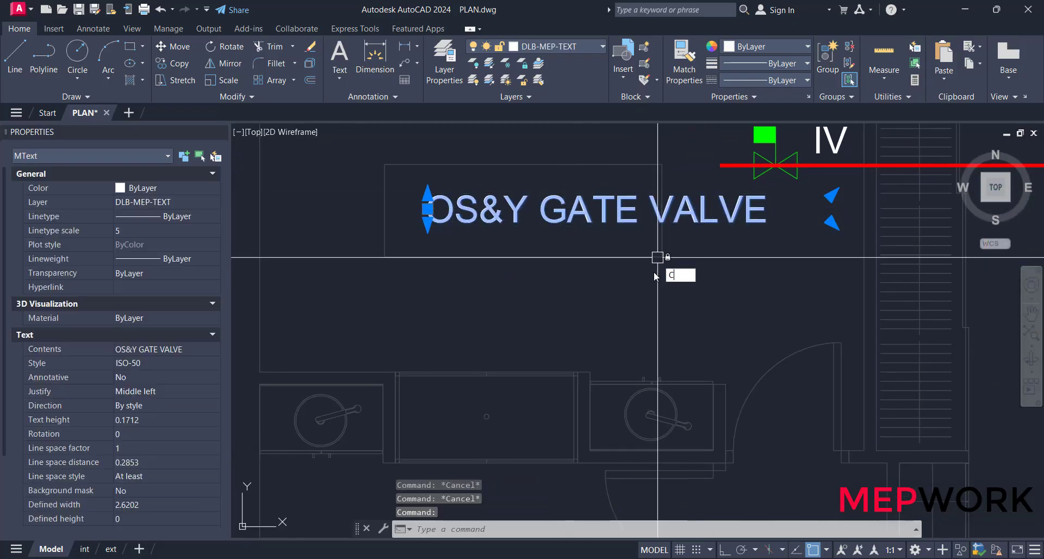
pyautogui.press('Return')
pyautogui.click(681, 270)
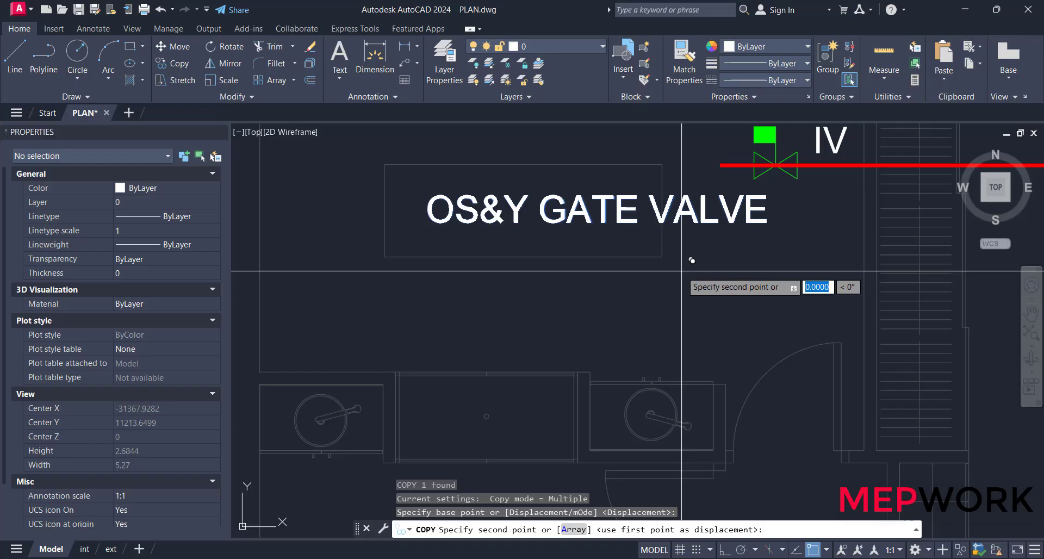
pyautogui.click(681, 317)
pyautogui.press('Escape')
pyautogui.press('Escape')
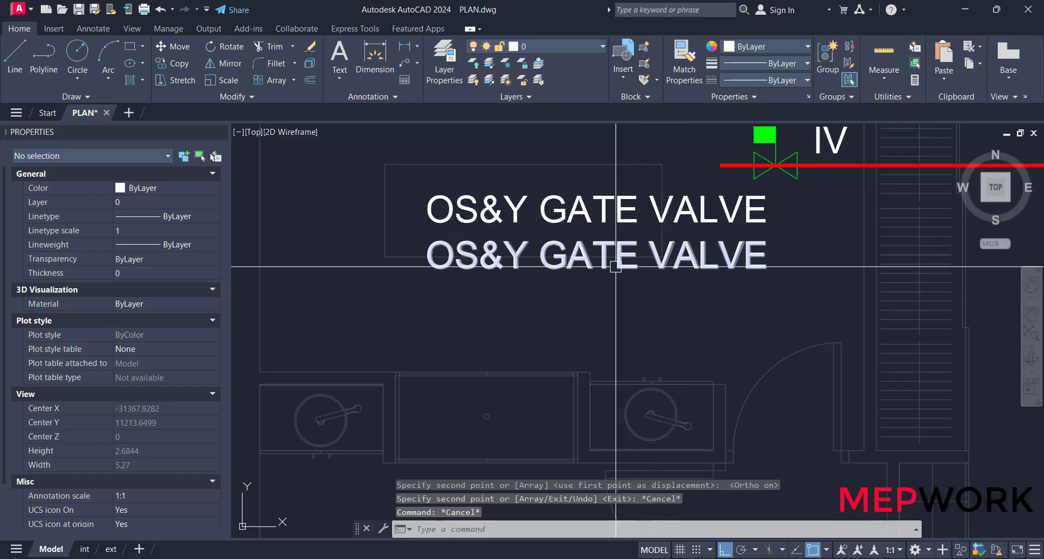
# Change the lower label's text to WITH TAMPER SWITCH and widen its text frame so it fits on one line
pyautogui.click(615, 261)
pyautogui.doubleClick(614, 266)
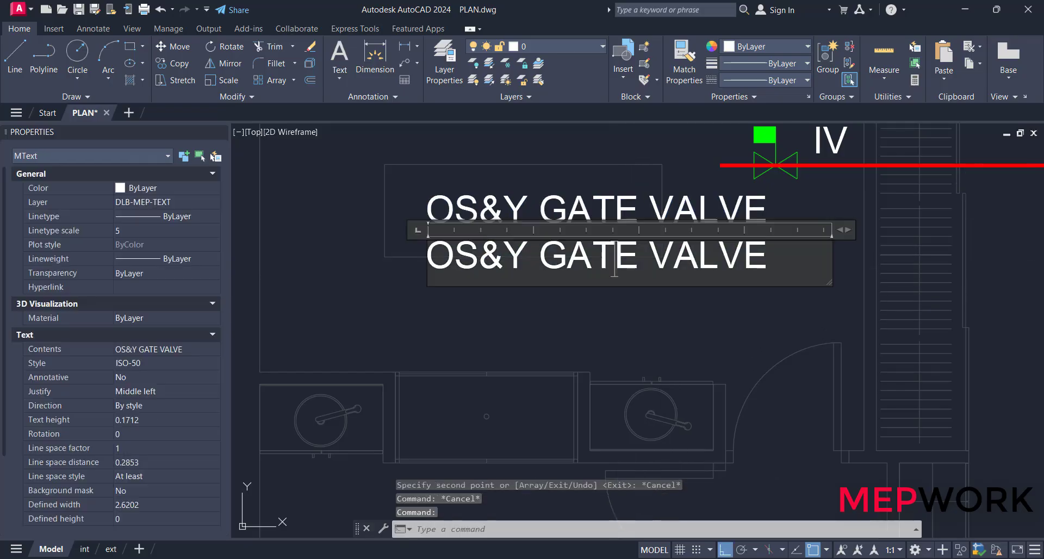
pyautogui.hotkey('ctrl', 'a')
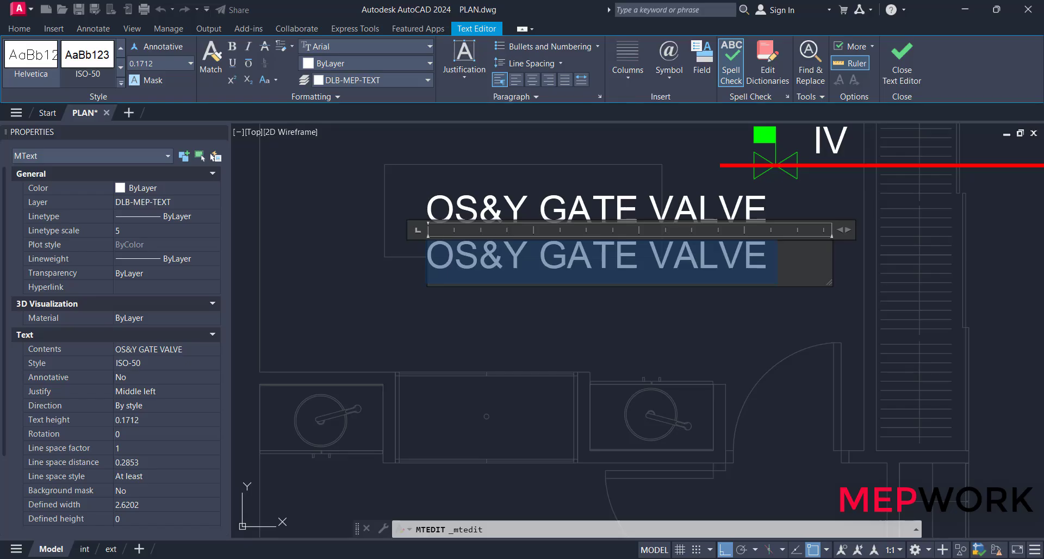
pyautogui.write('WITH TAMPER SWIT')
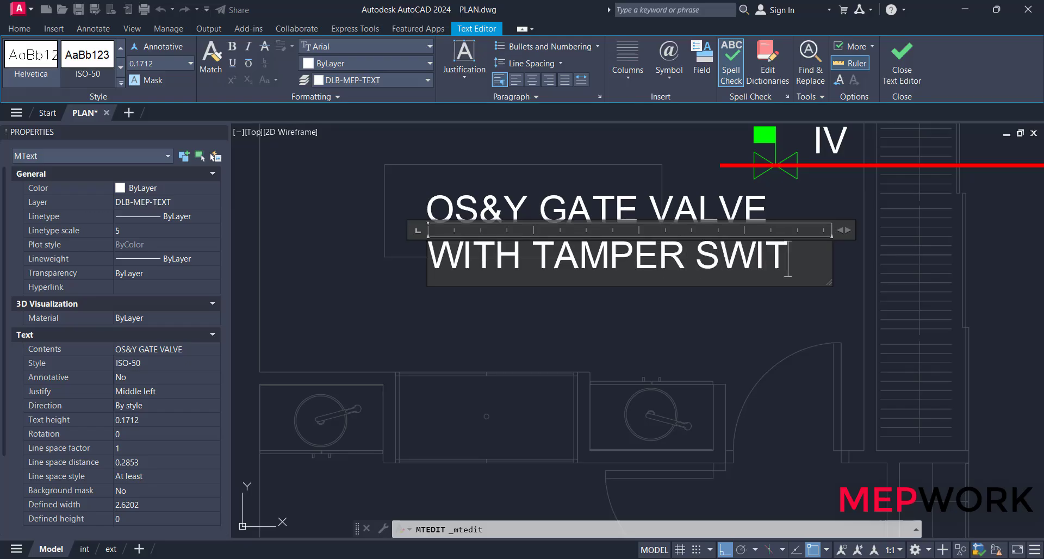
pyautogui.write('CH')
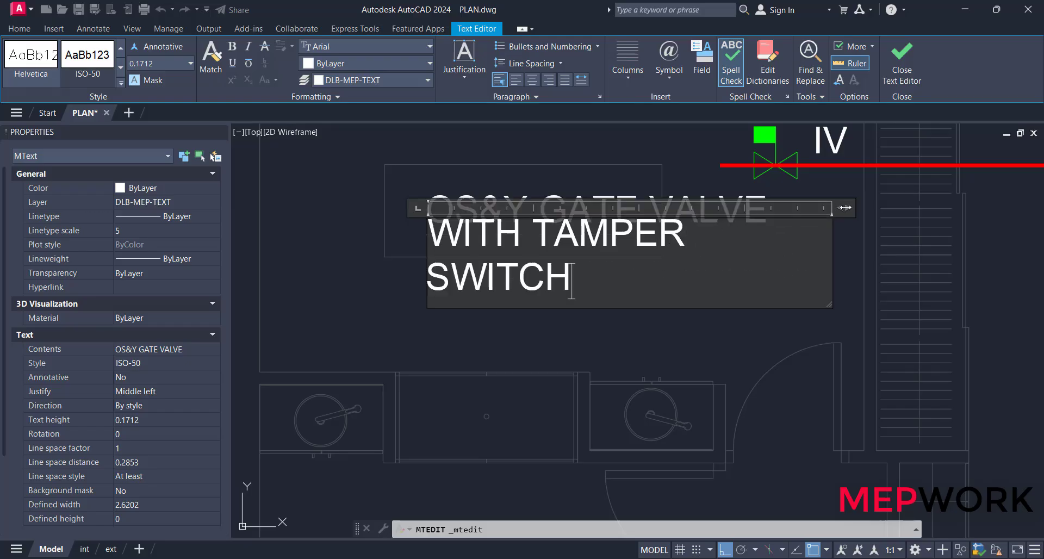
pyautogui.moveTo(844, 207); pyautogui.dragTo(895, 208)
pyautogui.click(664, 309)
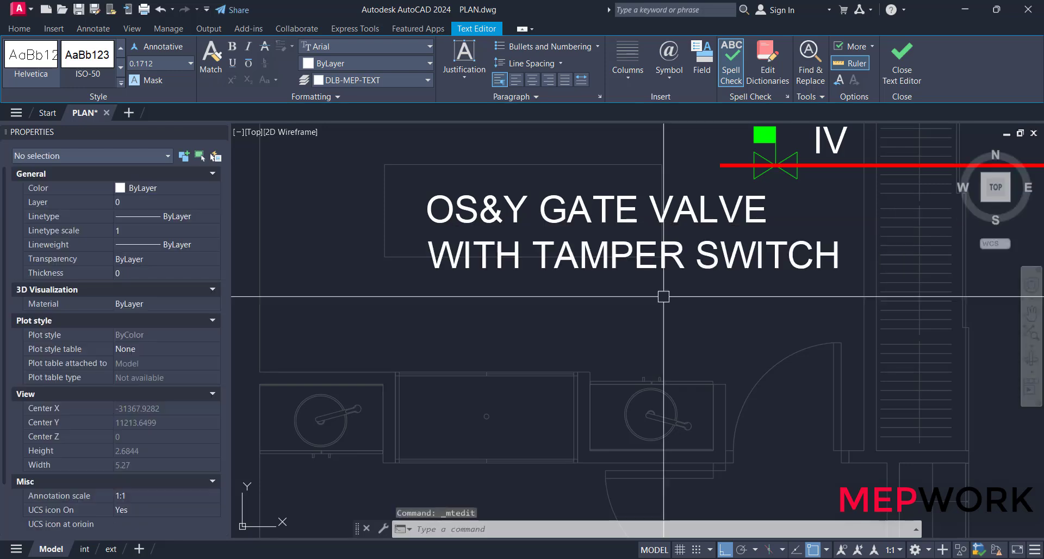
pyautogui.press('Escape')
pyautogui.press('Escape')
pyautogui.press('Escape')
# Draw a quick leader starting below the isolating valve, dropping vertically and running left beneath the OS&Y GATE VALVE line
pyautogui.moveTo(686, 272); pyautogui.dragTo(636, 281, button='middle')
pyautogui.write('QLEADER')
pyautogui.press('Return')
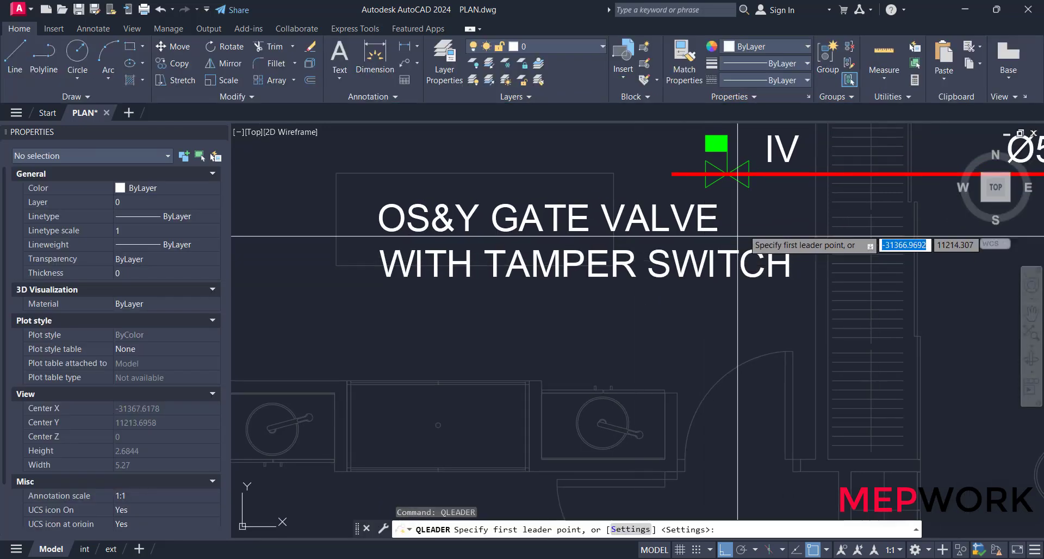
pyautogui.click(750, 198)
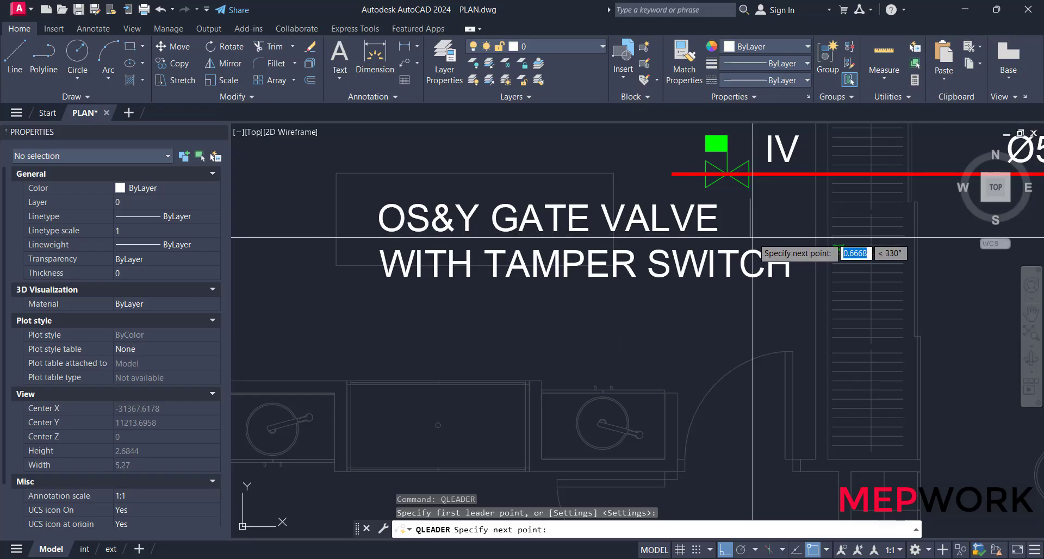
pyautogui.press('F3')
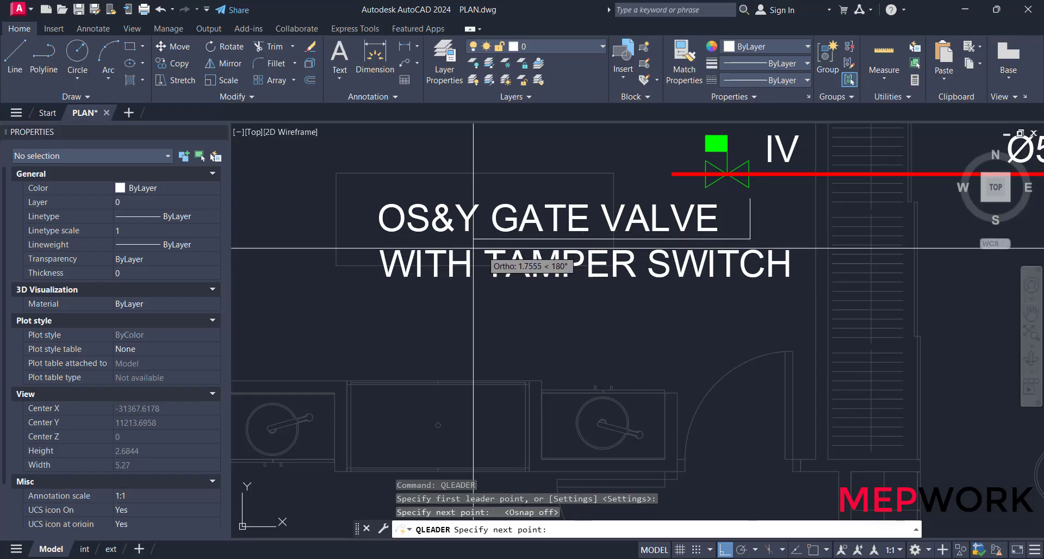
pyautogui.press('Escape')
pyautogui.click(381, 234)
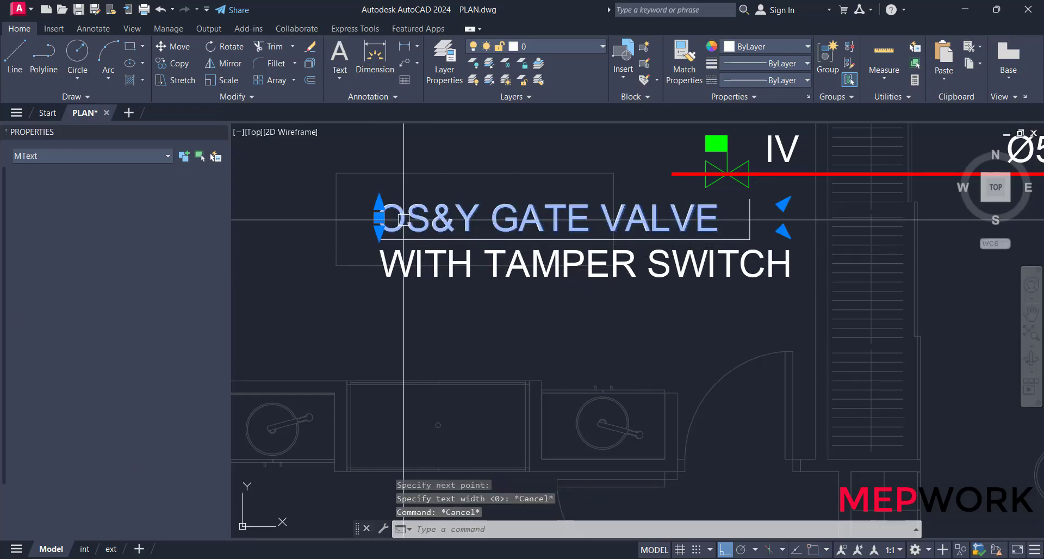
# Move both valve label lines together with their leader straight down, clear of the main pipe
pyautogui.click(426, 242)
pyautogui.click(428, 264)
pyautogui.write('m')
pyautogui.press('Return')
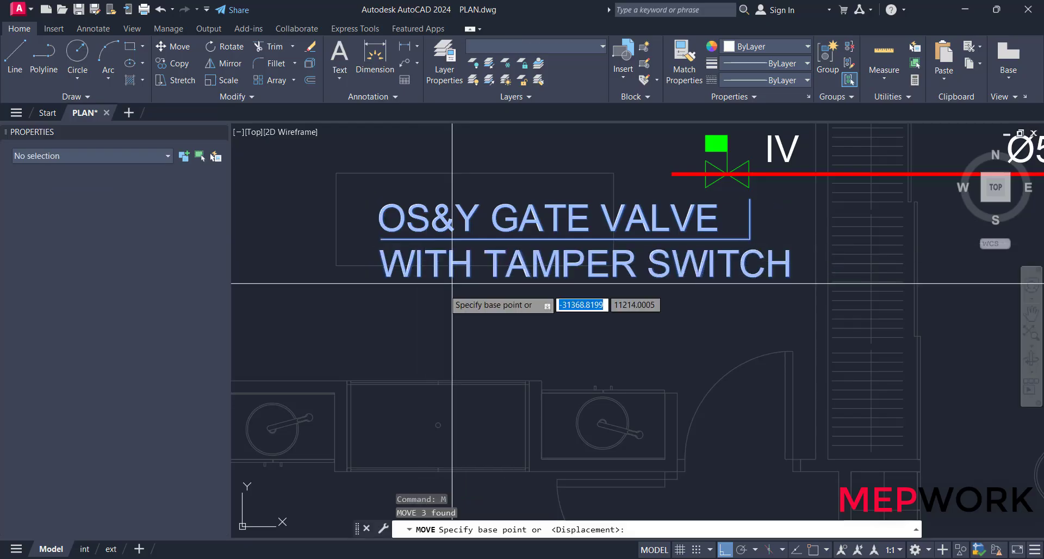
pyautogui.click(302, 226)
pyautogui.click(310, 292)
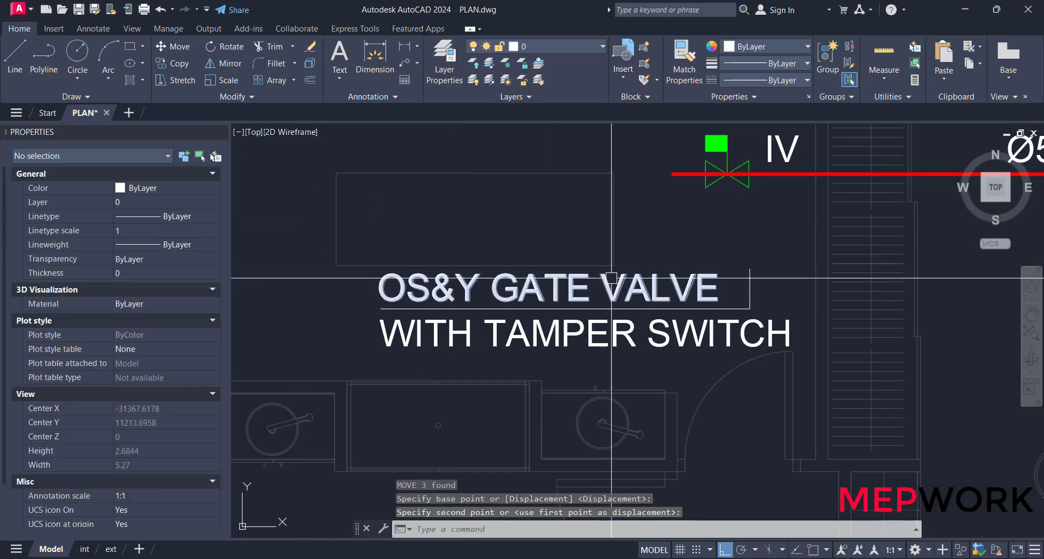
# Stretch the start of the leader vertically upward so its arrow points at the isolating valve
pyautogui.click(753, 275)
pyautogui.click(750, 269)
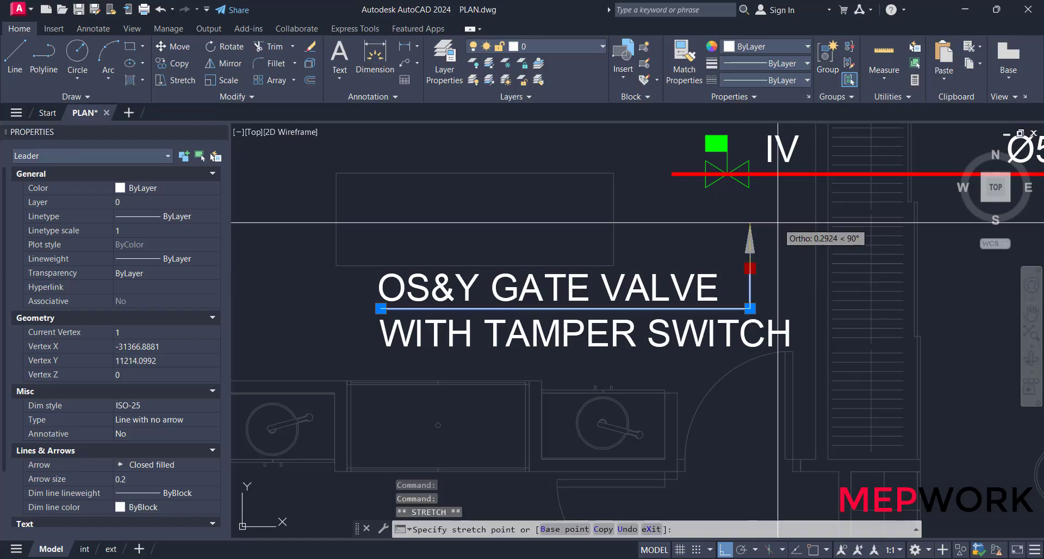
pyautogui.click(769, 200)
pyautogui.press('Escape')
pyautogui.press('Escape')
# Add a horizontal linear dimension from the wall on the left to the first branch's lower sprinkler
pyautogui.moveTo(706, 230); pyautogui.dragTo(497, 273, button='middle')
pyautogui.scroll(-1, 497, 273)
pyautogui.scroll(-1, 497, 273)
pyautogui.moveTo(643, 295); pyautogui.dragTo(515, 248, button='middle')
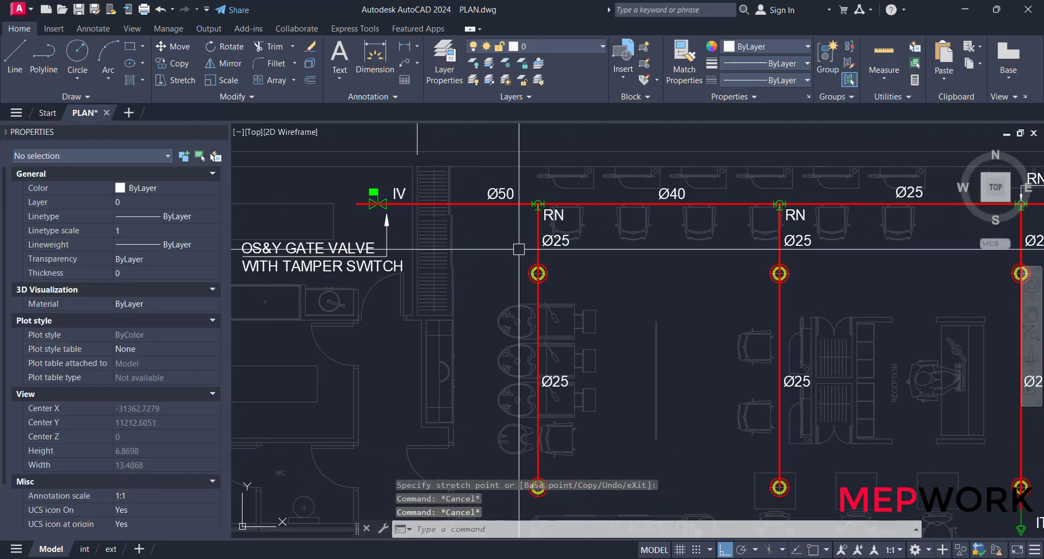
pyautogui.scroll(-1, 522, 253)
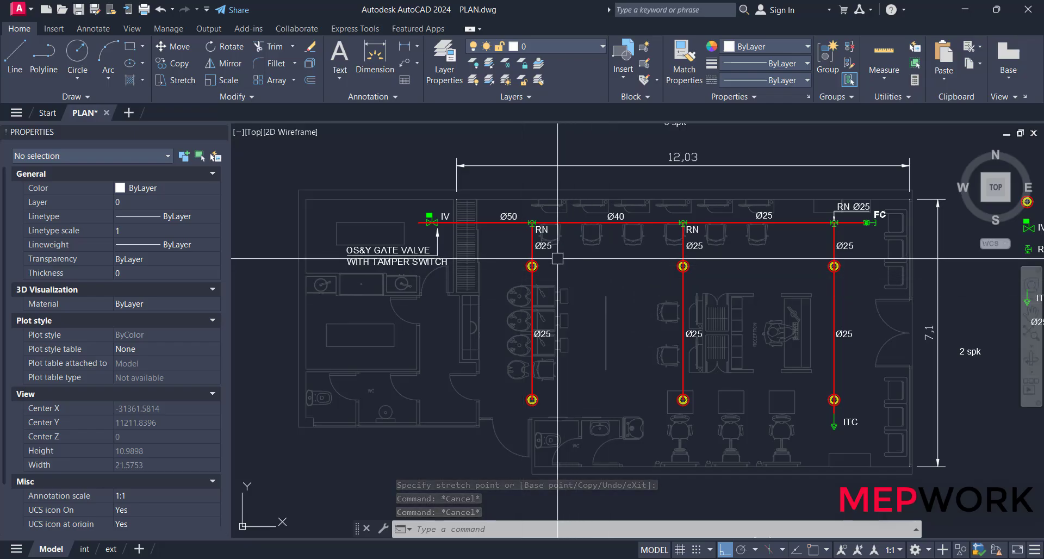
pyautogui.click(408, 50)
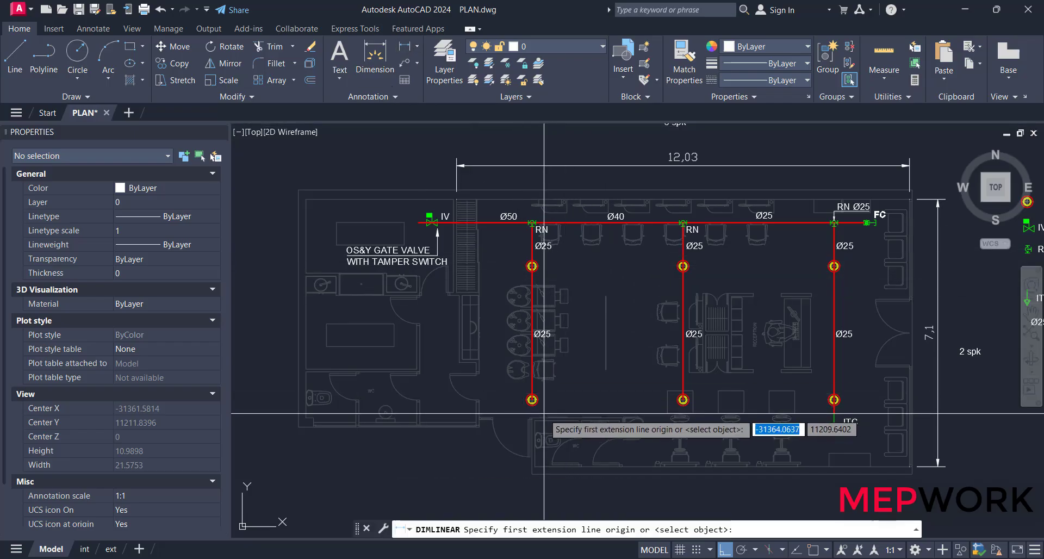
pyautogui.click(812, 550)
pyautogui.click(682, 400)
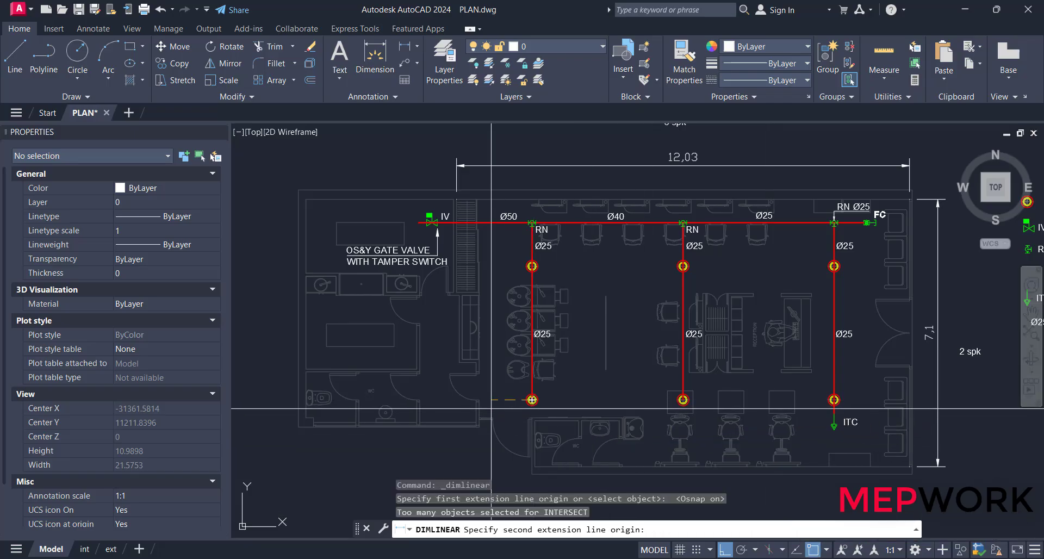
pyautogui.click(491, 407)
pyautogui.scroll(4, 494, 405)
pyautogui.click(500, 402)
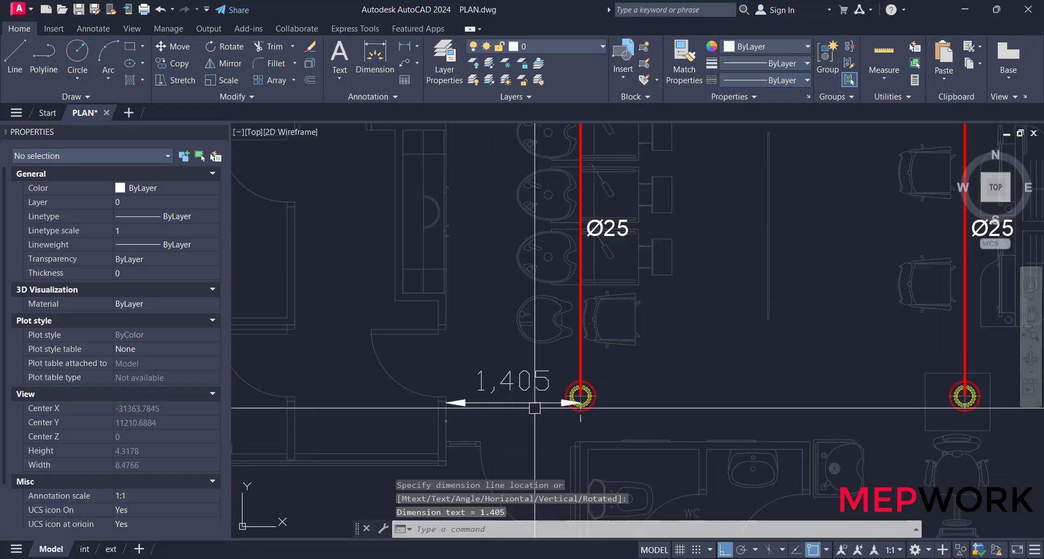
# Add a horizontal linear dimension between the lower sprinklers of the first and second branches, slightly below their centres
pyautogui.press('Return')
pyautogui.scroll(5, 580, 400)
pyautogui.click(568, 382)
pyautogui.scroll(-6, 484, 383)
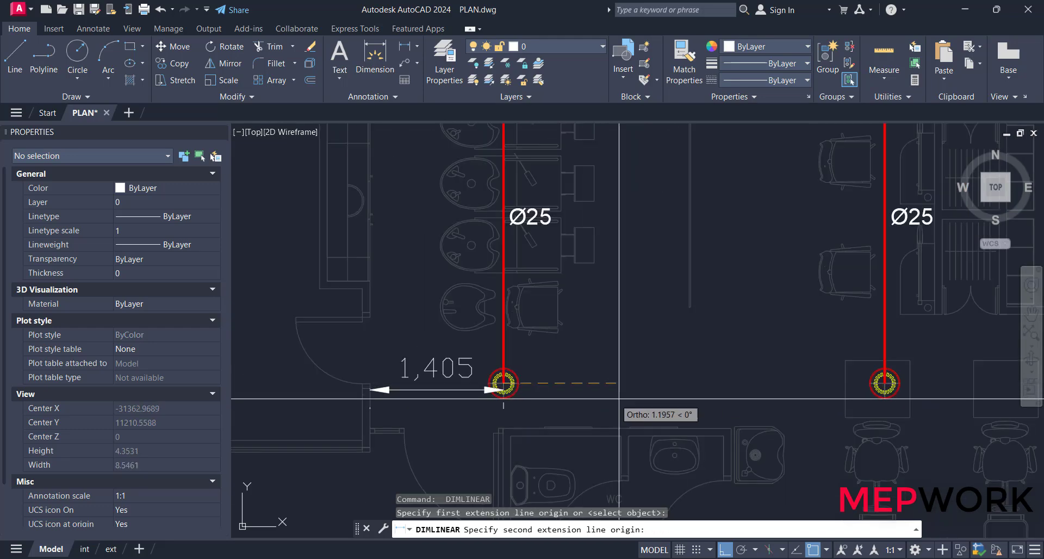
pyautogui.click(885, 384)
pyautogui.click(775, 400)
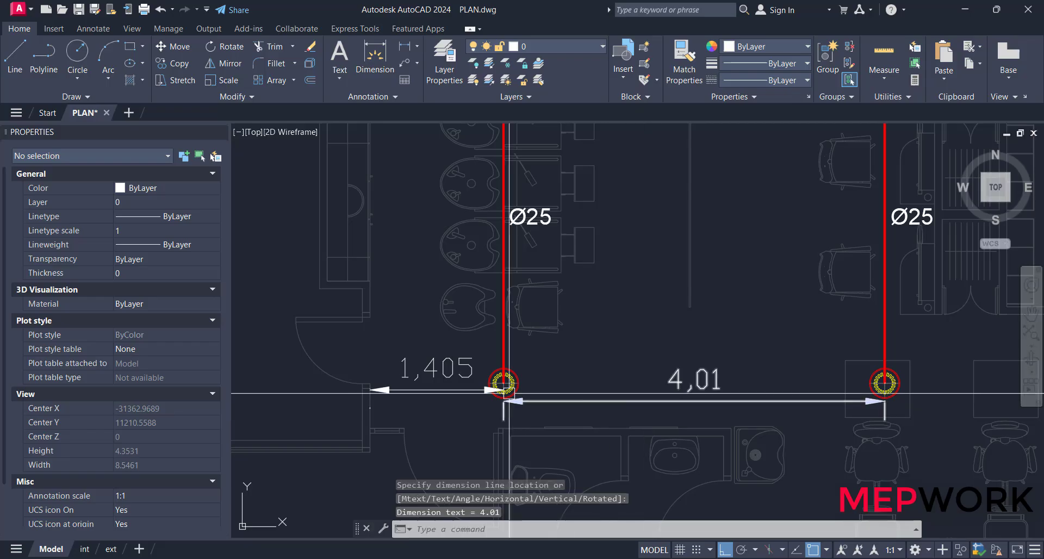
# Shift the wall-to-sprinkler dimension line down to align with the adjacent sprinkler spacing dimension
pyautogui.click(457, 387)
pyautogui.scroll(5, 518, 400)
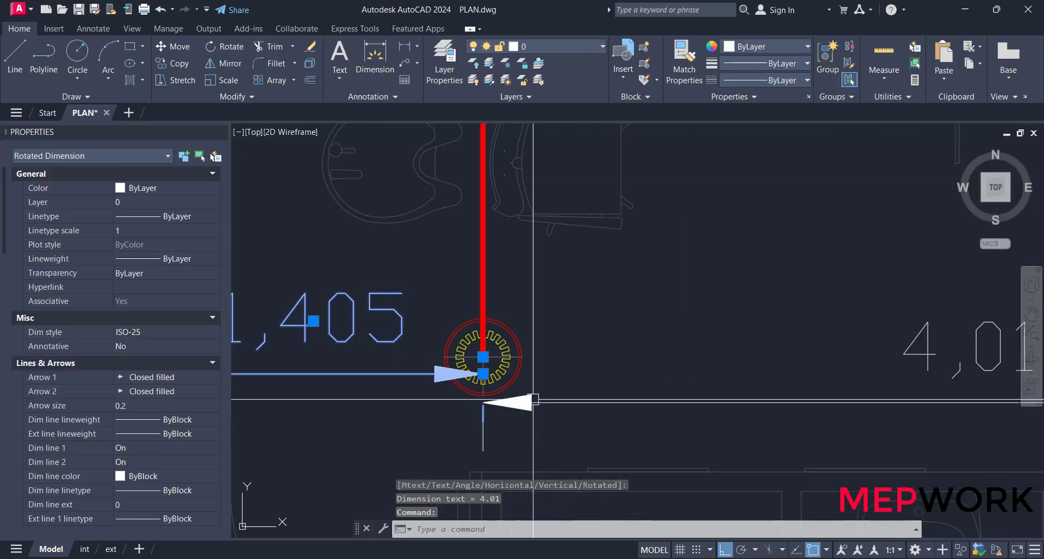
pyautogui.click(504, 391)
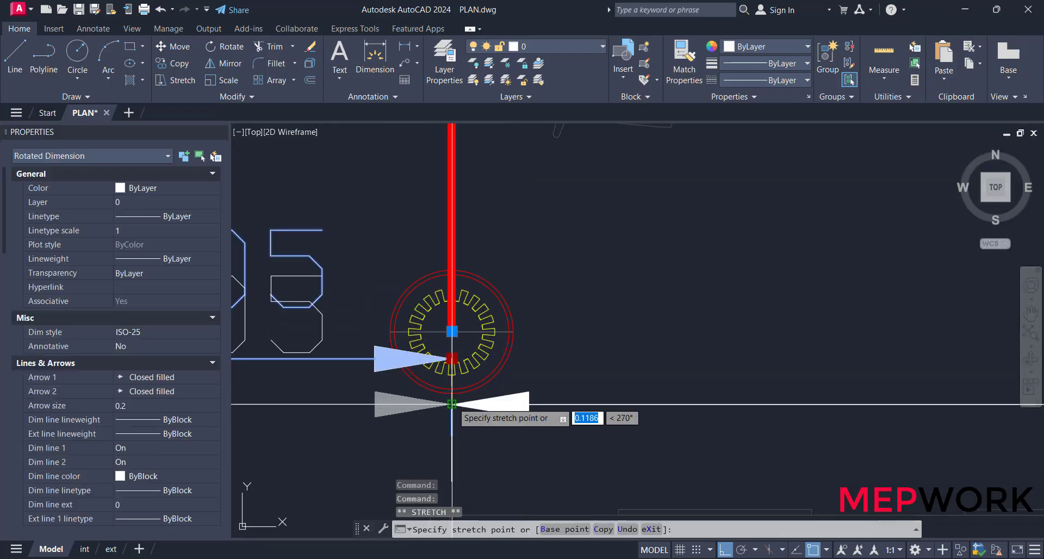
pyautogui.press('Escape')
pyautogui.press('Escape')
# Add a horizontal linear dimension between the lower sprinklers of the second and third branches, aligned with the previous dimension line
pyautogui.scroll(-8, 452, 403)
pyautogui.scroll(4, 709, 408)
pyautogui.press('space')
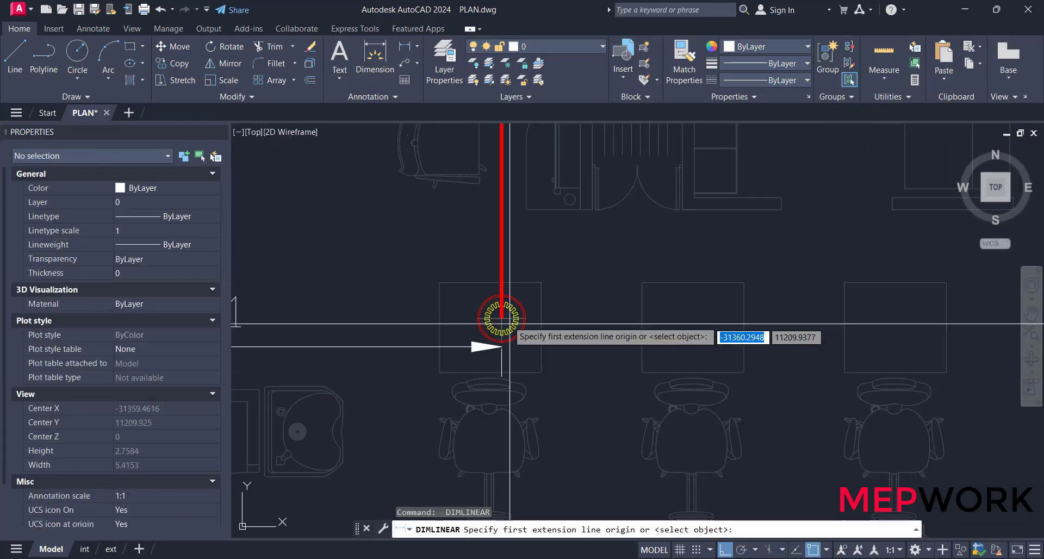
pyautogui.click(501, 320)
pyautogui.scroll(-4, 494, 327)
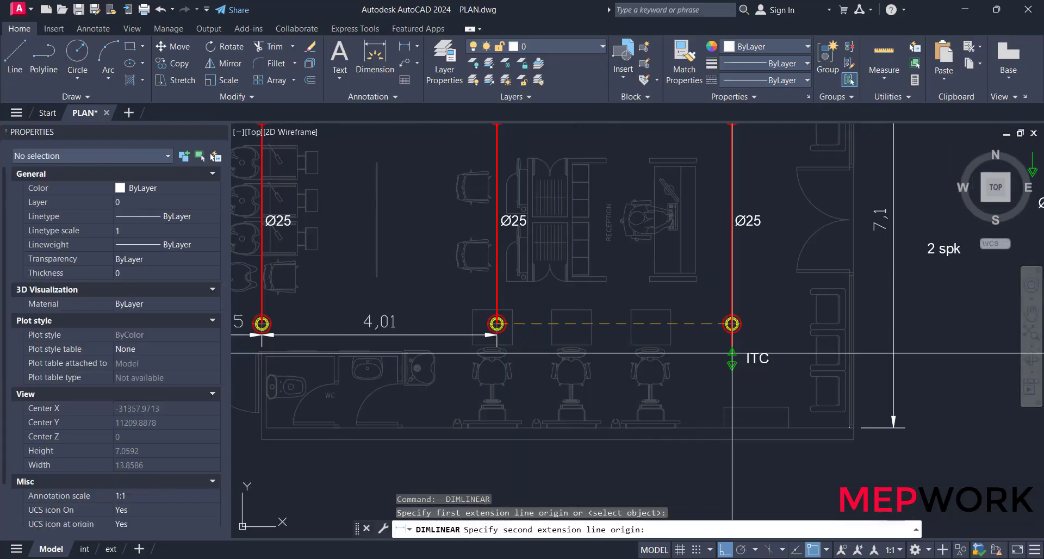
pyautogui.scroll(2, 732, 326)
pyautogui.click(735, 321)
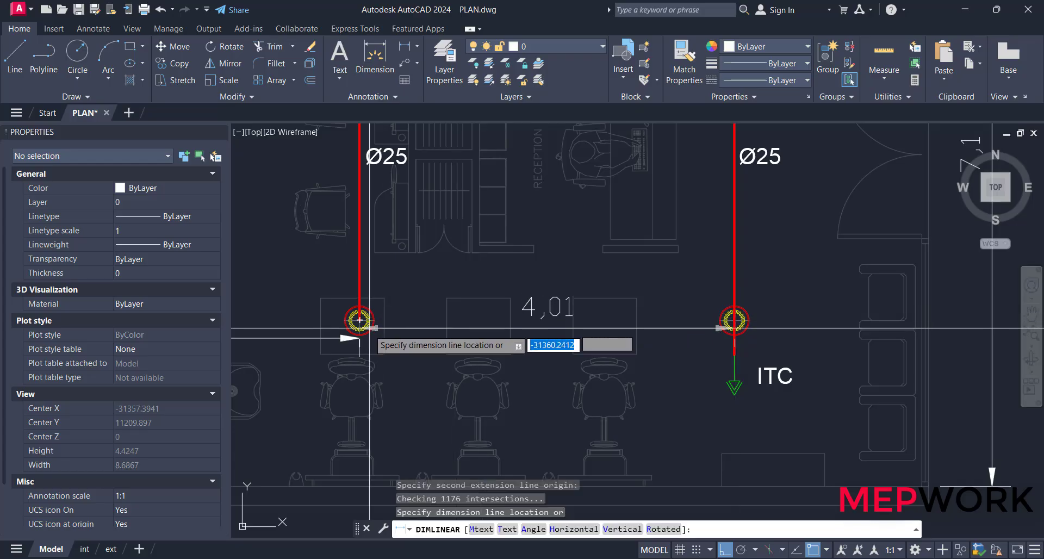
pyautogui.scroll(2, 367, 333)
pyautogui.click(346, 340)
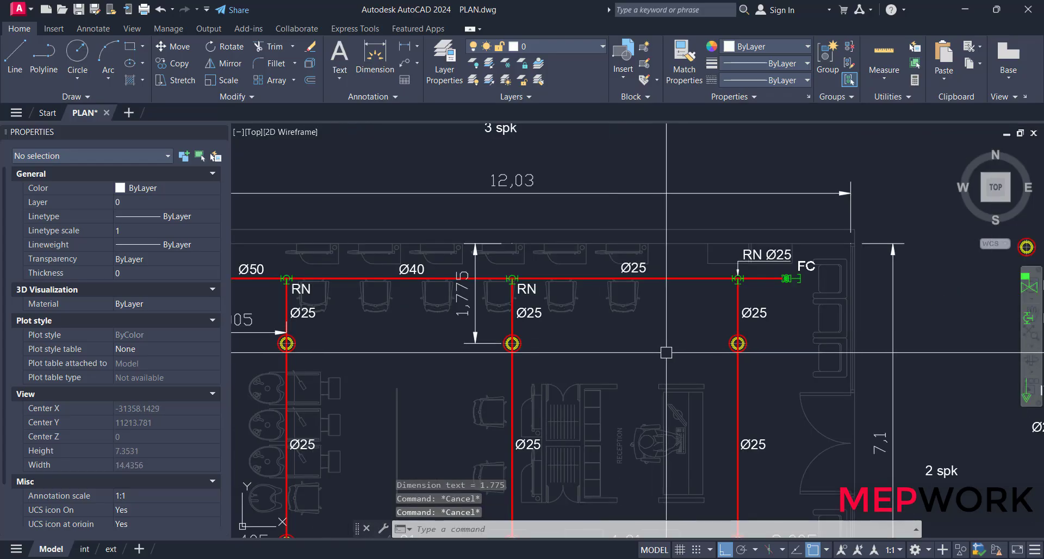
# Erase the plain RN labels beside the riser nipples of the first and second branches
pyautogui.moveTo(666, 352); pyautogui.dragTo(554, 296, button='middle')
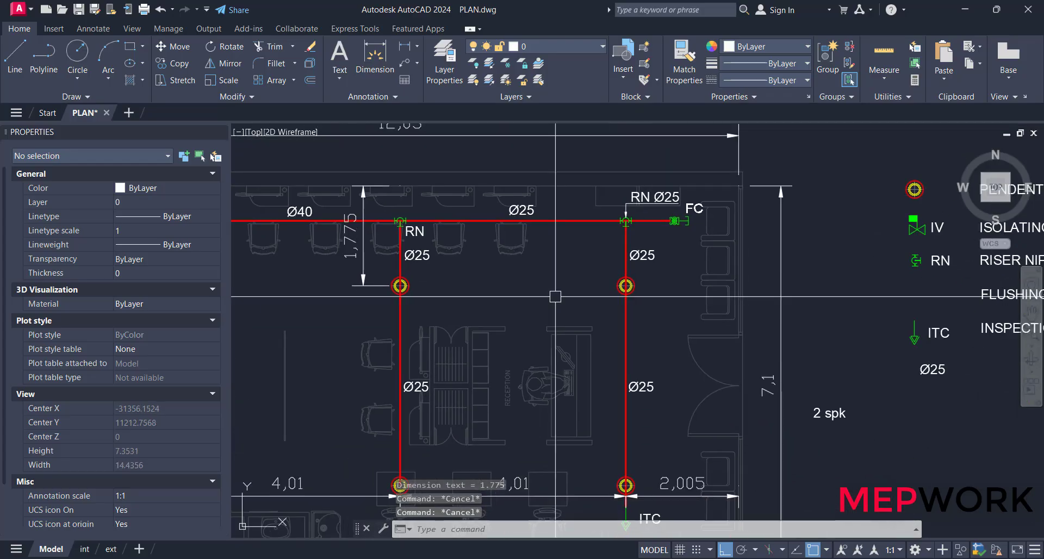
pyautogui.moveTo(683, 324); pyautogui.dragTo(702, 294, button='middle')
pyautogui.scroll(-3, 679, 306)
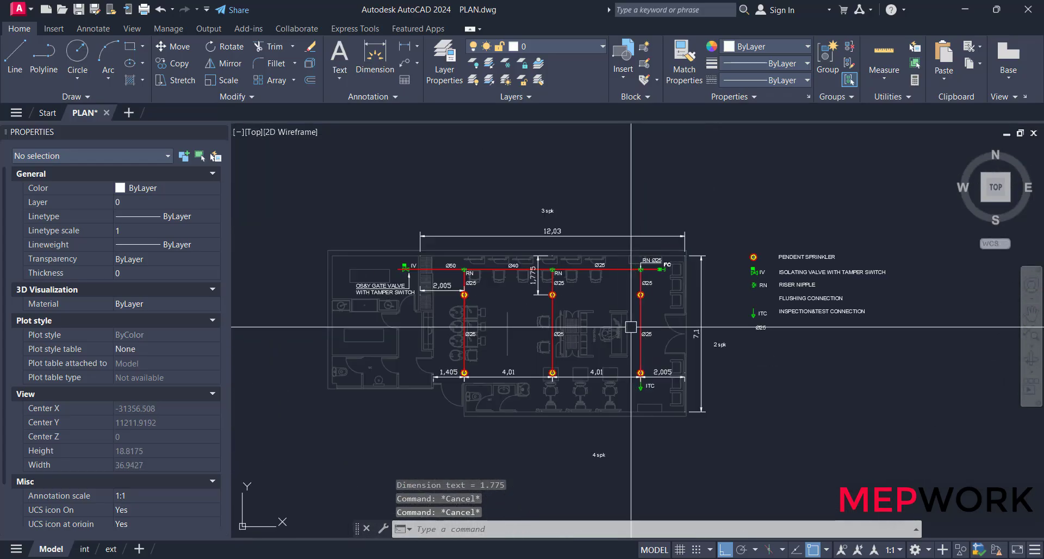
pyautogui.scroll(2, 526, 254)
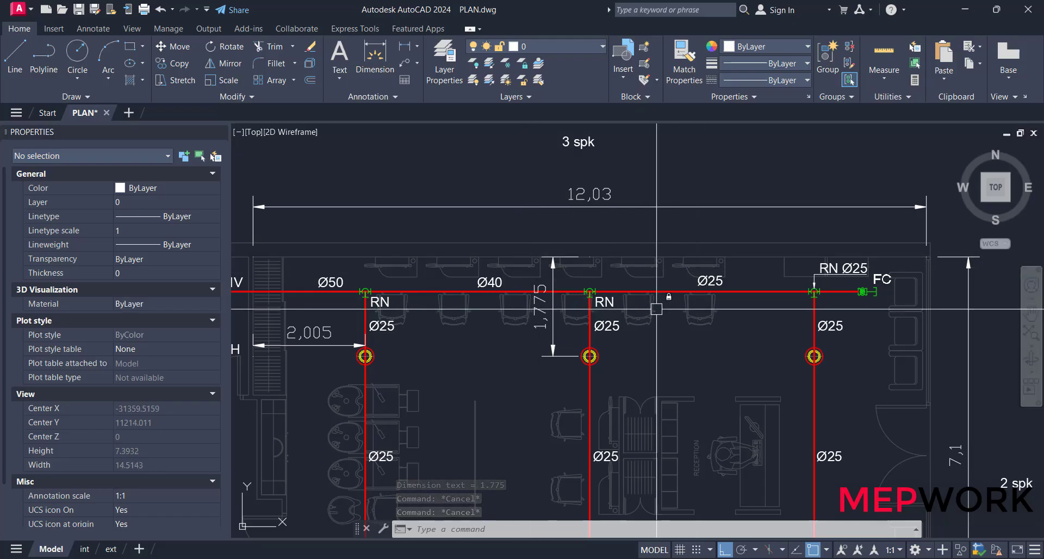
pyautogui.scroll(1, 624, 308)
pyautogui.click(597, 300)
pyautogui.moveTo(598, 300); pyautogui.dragTo(828, 296, button='middle')
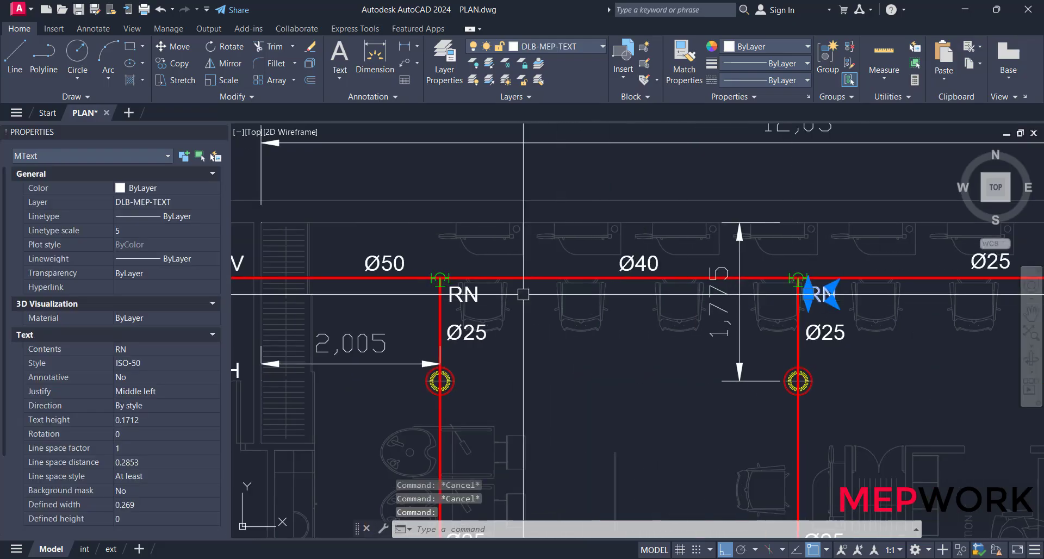
pyautogui.click(464, 294)
pyautogui.write('e')
pyautogui.press('Return')
# Copy the RN Ø25 label and its leader from the third branch to the riser nipples of the second and first branches
pyautogui.moveTo(563, 306); pyautogui.dragTo(364, 305, button='middle')
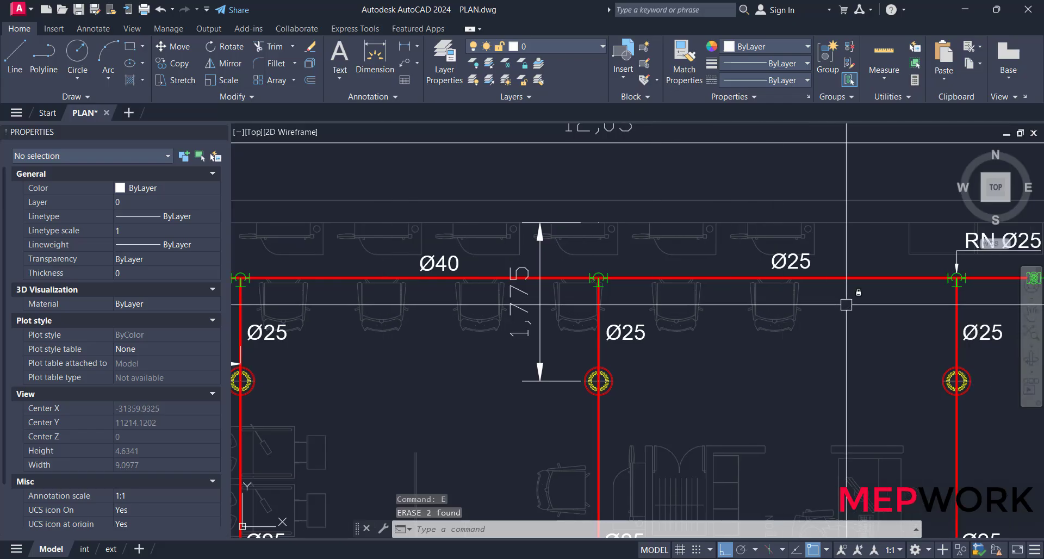
pyautogui.moveTo(846, 305); pyautogui.dragTo(609, 298, button='middle')
pyautogui.click(795, 226)
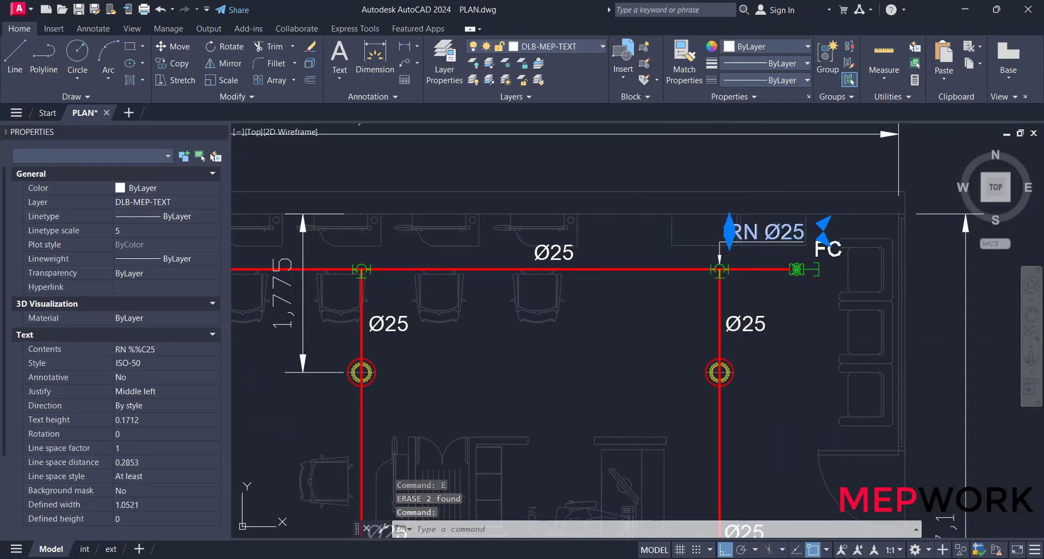
pyautogui.click(734, 243)
pyautogui.moveTo(735, 250); pyautogui.dragTo(720, 285, button='middle')
pyautogui.write('co')
pyautogui.press('Return')
pyautogui.click(676, 331)
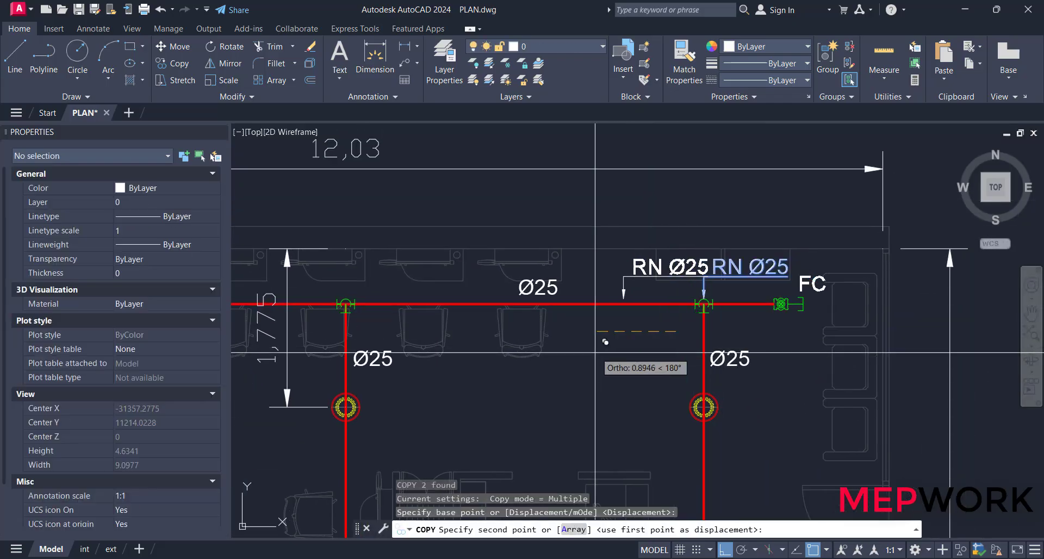
pyautogui.moveTo(605, 342); pyautogui.dragTo(850, 299, button='middle')
pyautogui.press('F3')
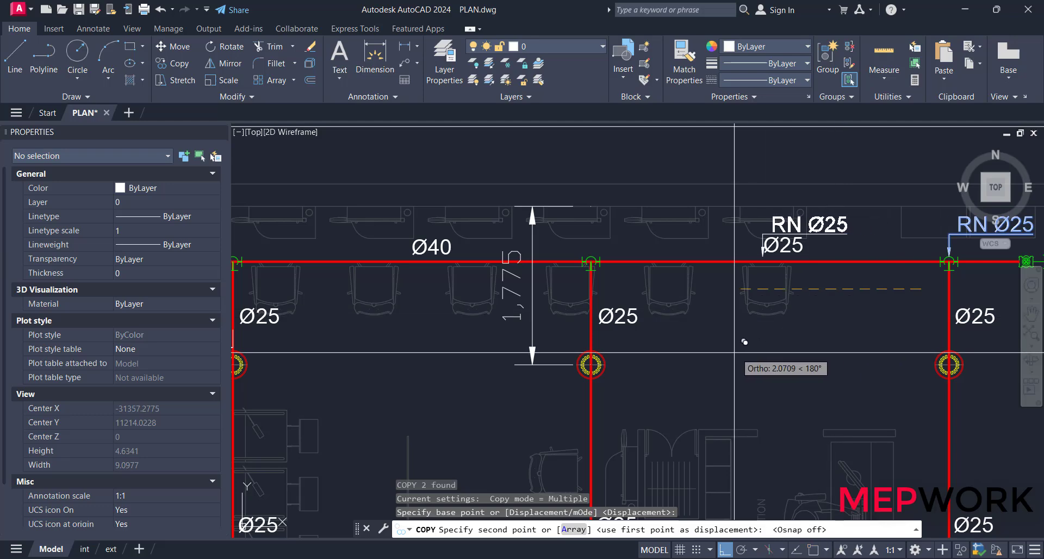
pyautogui.click(574, 320)
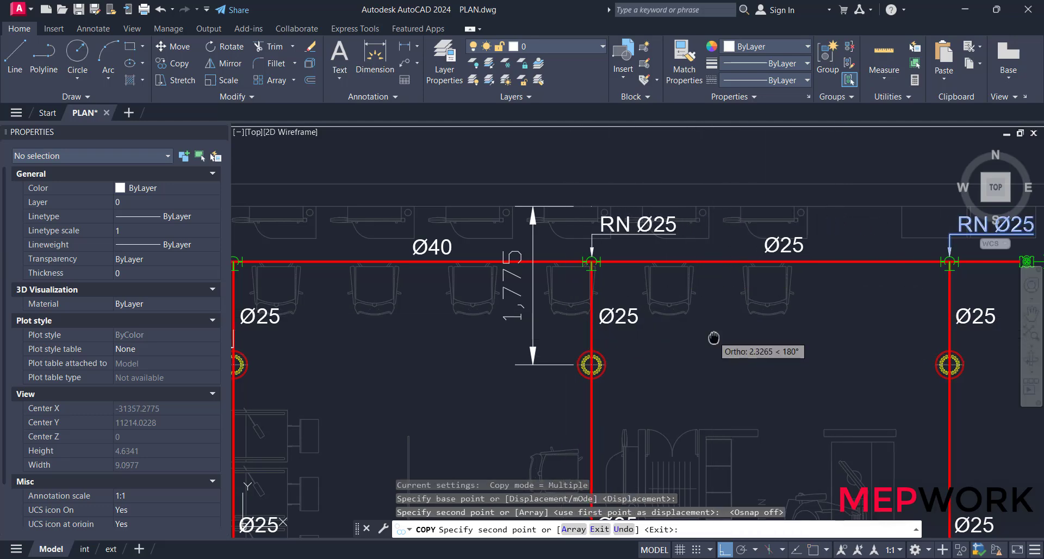
pyautogui.moveTo(688, 324); pyautogui.dragTo(826, 319, button='middle')
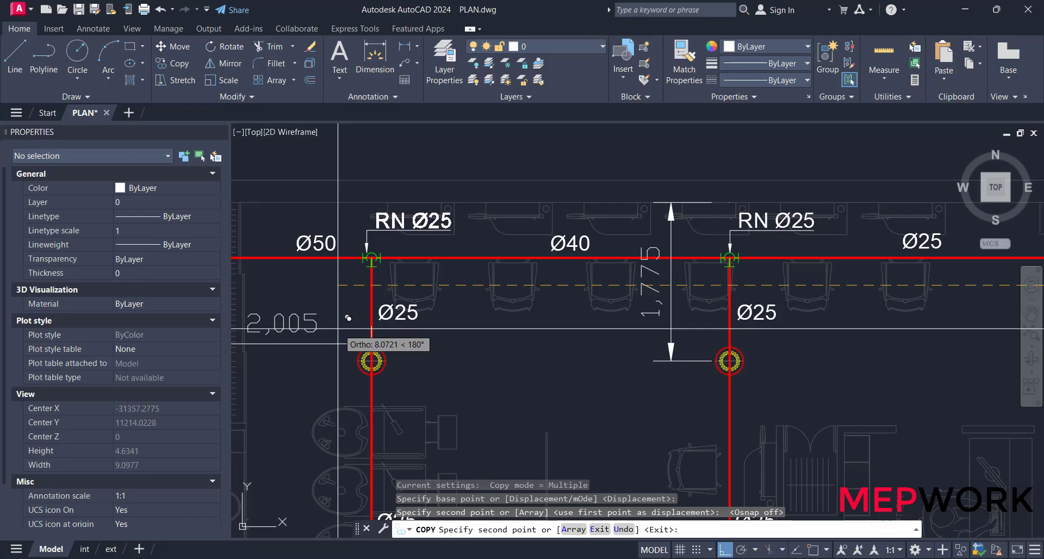
pyautogui.press('Escape')
# Erase the yellow room outline below the floor plan
pyautogui.scroll(-4, 415, 306)
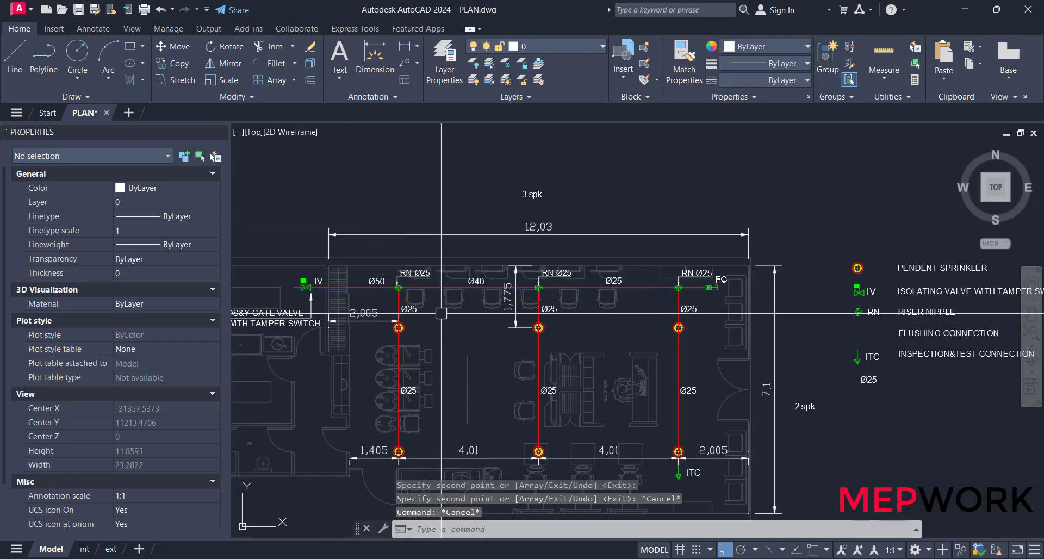
pyautogui.moveTo(446, 341); pyautogui.dragTo(444, 277, button='middle')
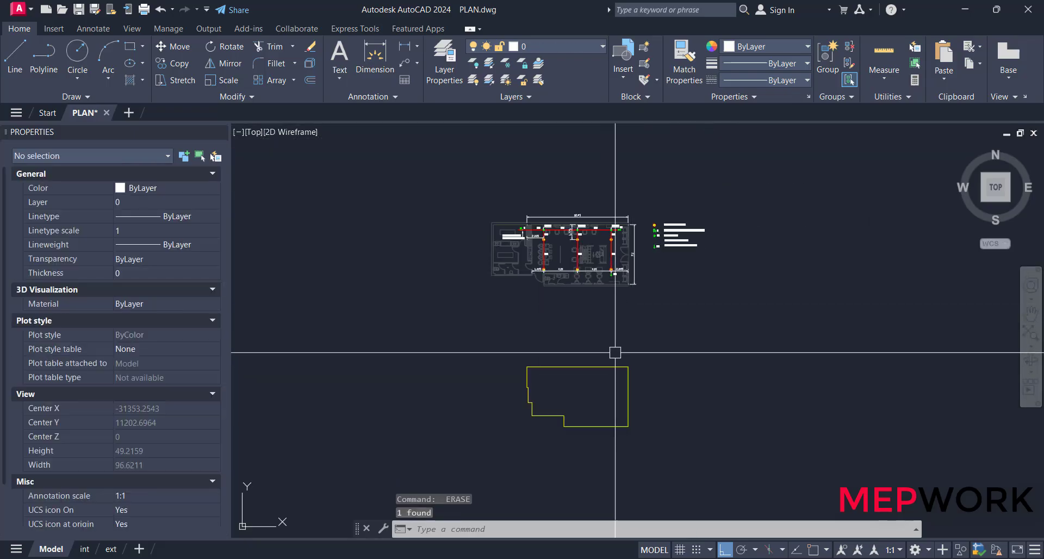
pyautogui.click(598, 368)
pyautogui.press('Delete')
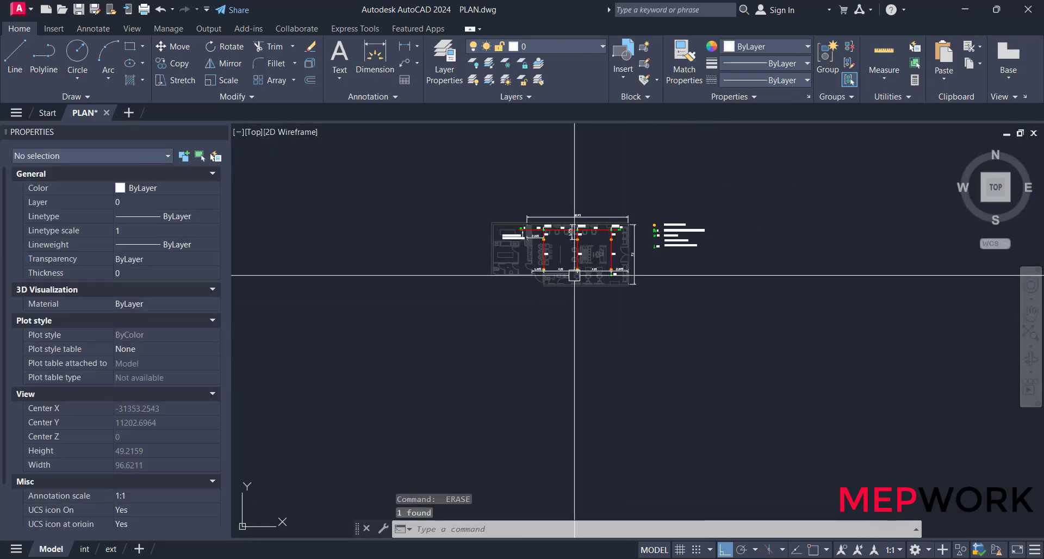
pyautogui.scroll(3, 567, 261)
pyautogui.scroll(4, 508, 209)
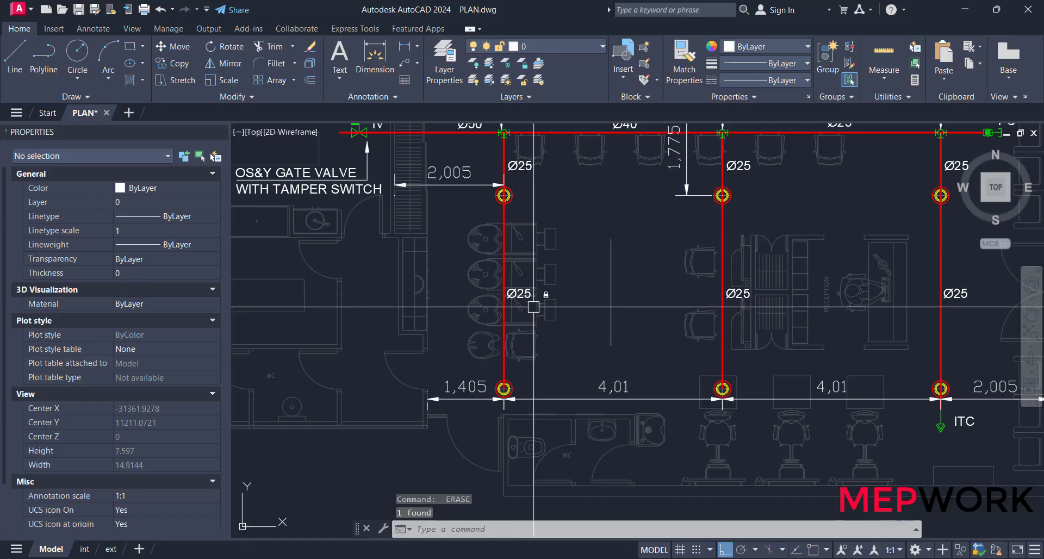
pyautogui.scroll(-4, 543, 306)
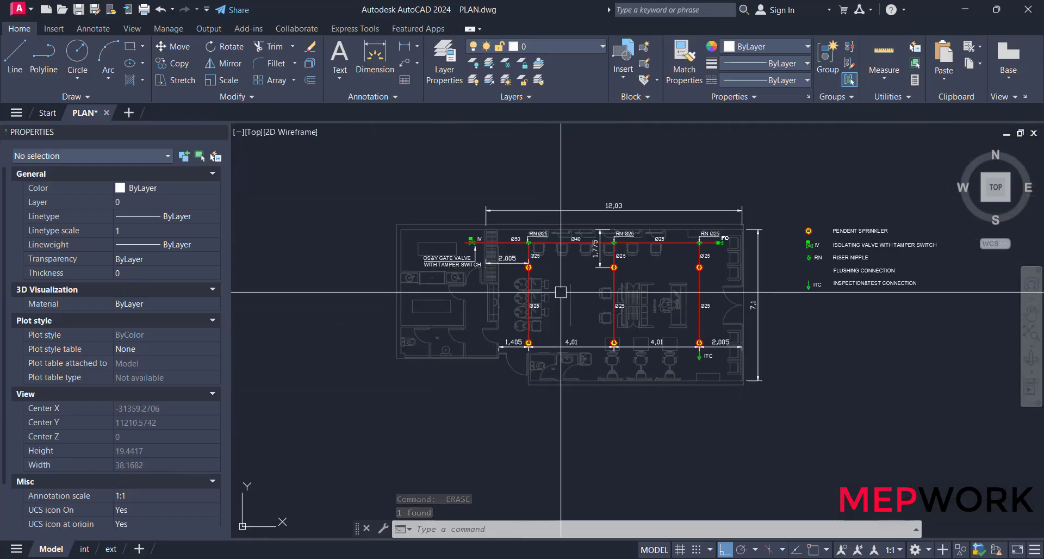